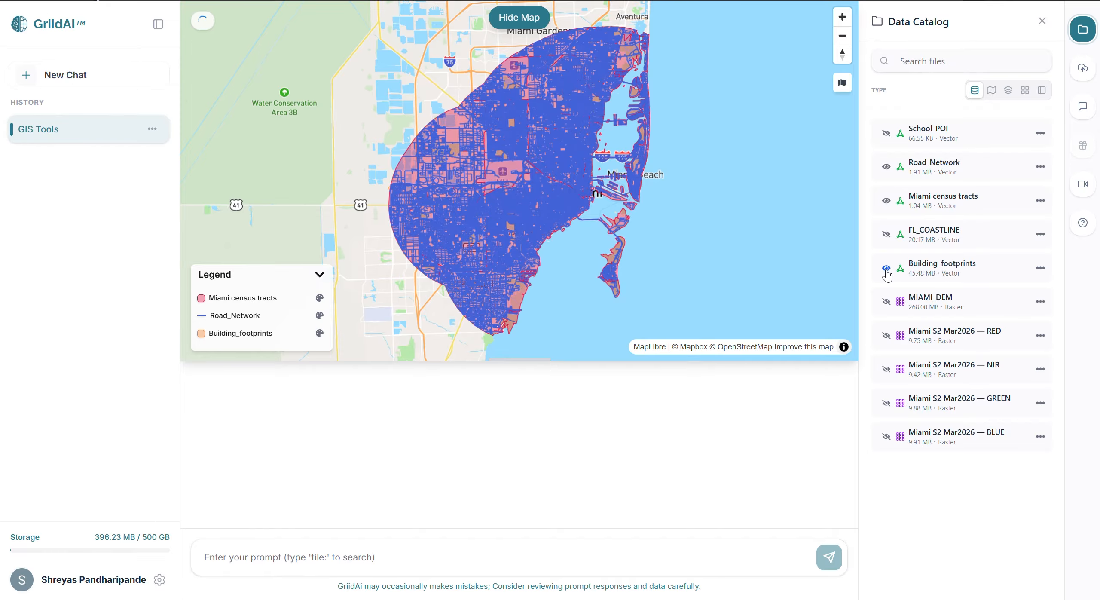
Examine the census tract, road network and building footprint layers up close around Miami International Airport.
{"action": "scroll", "coordinate": [516, 154], "scroll_direction": "up", "scroll_amount": 5}
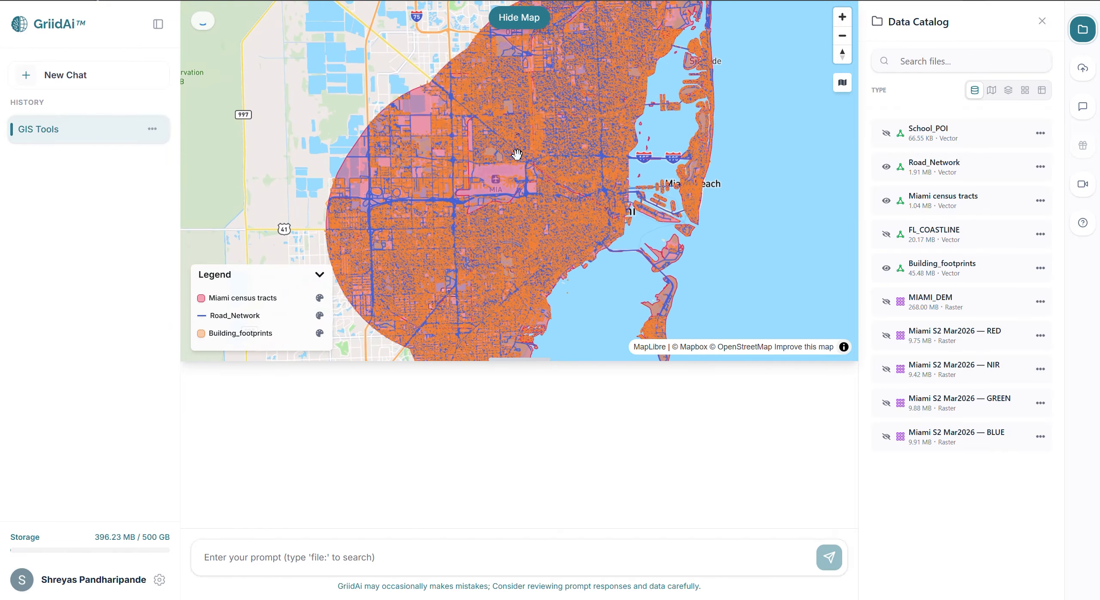
{"action": "scroll", "coordinate": [517, 153], "scroll_direction": "up", "scroll_amount": 5}
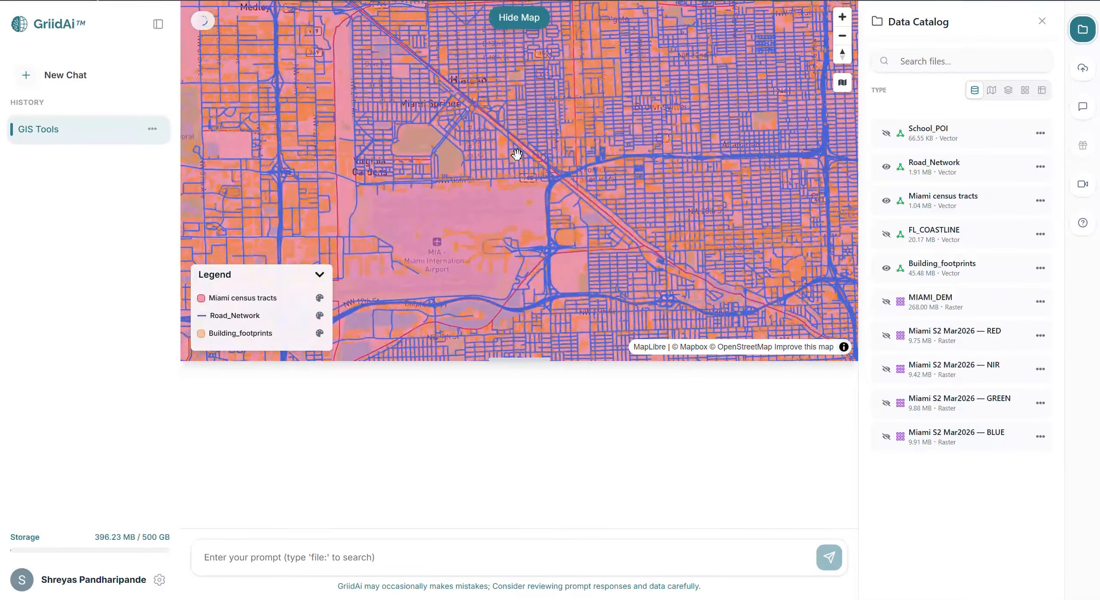
{"action": "scroll", "coordinate": [516, 153], "scroll_direction": "up", "scroll_amount": 4}
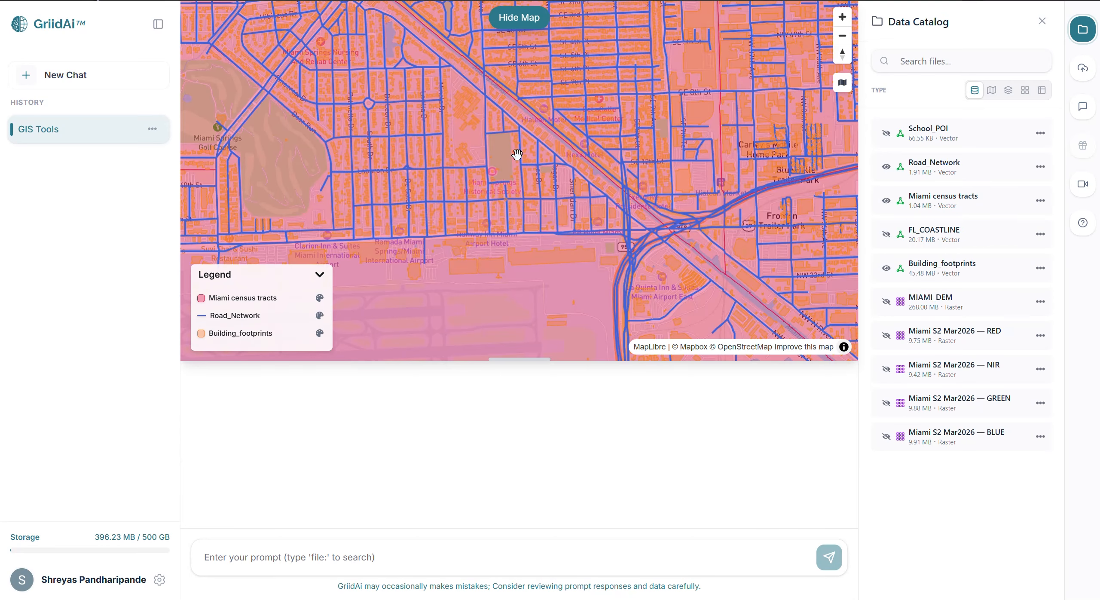
{"action": "left_click_drag", "start_coordinate": [568, 236], "coordinate": [565, 203]}
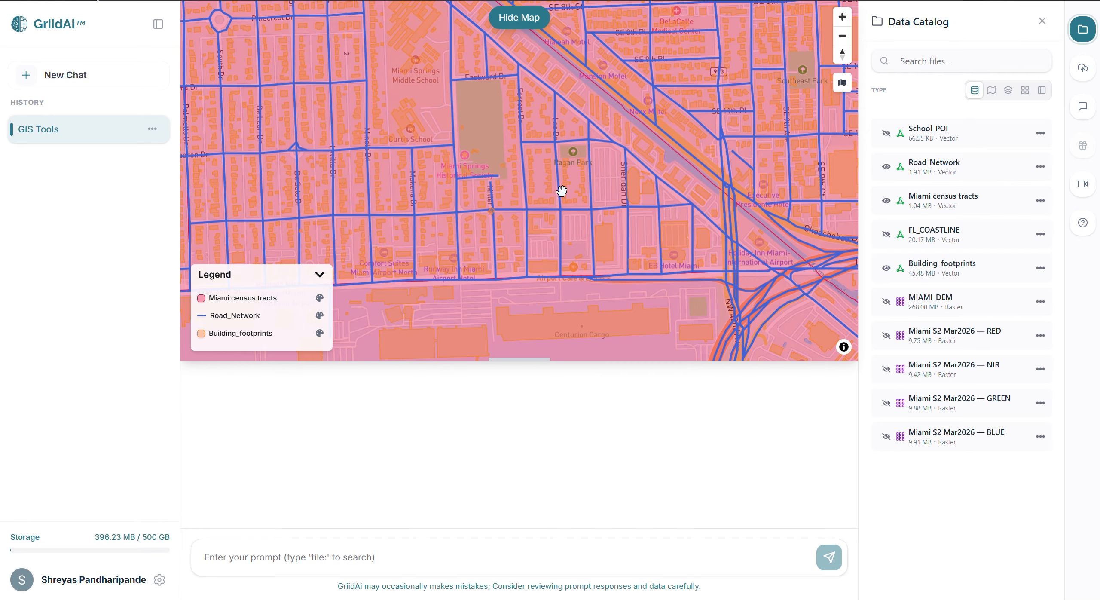
Hide the map and prompt for reading file:Building_footprints, displaying its attribute table, summarizing key analysis fields and handling large datasets efficiently; review the sample table.
{"action": "left_click", "coordinate": [524, 21]}
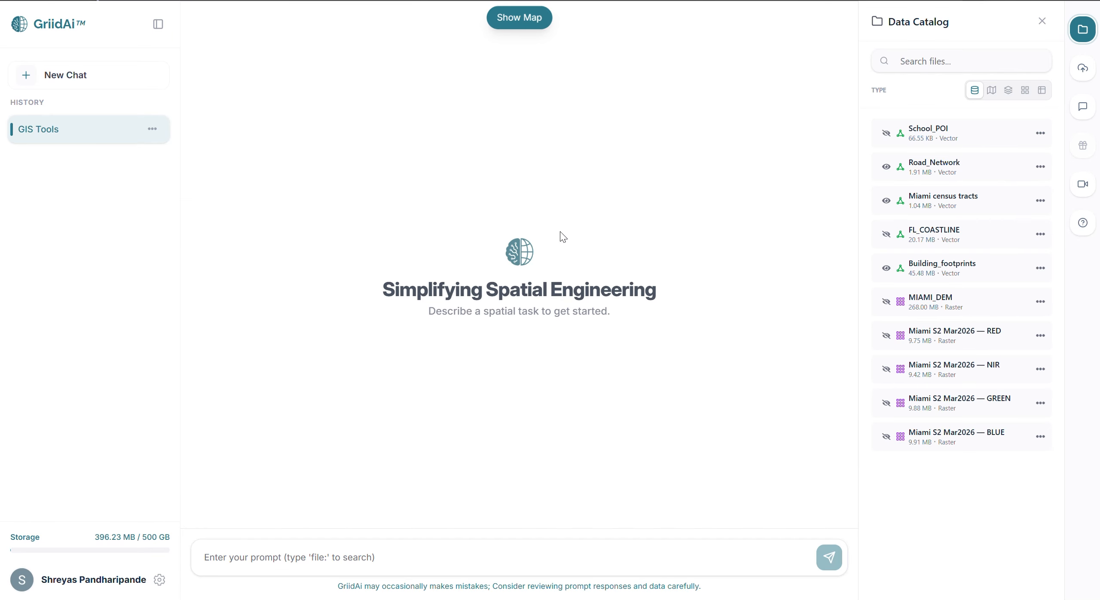
{"action": "type", "text": "1. Read Data Read the building footprint dataset and display the attribute table. Summarize key fields relevant for analysis. Ensure efficient handling of large datasets. use file:Building_footprints"}
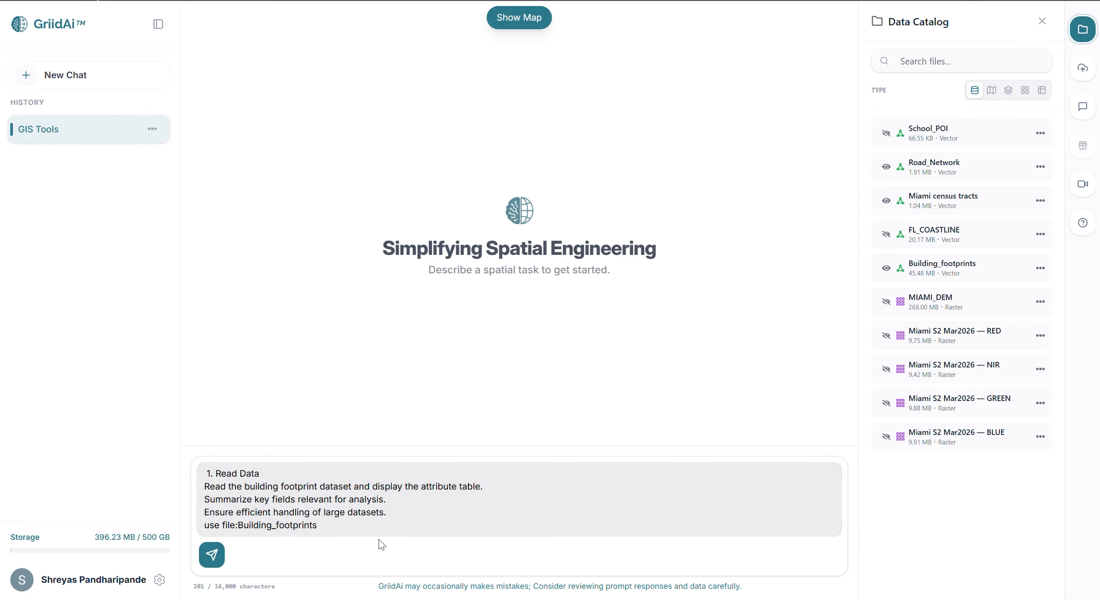
{"action": "key", "text": "Return"}
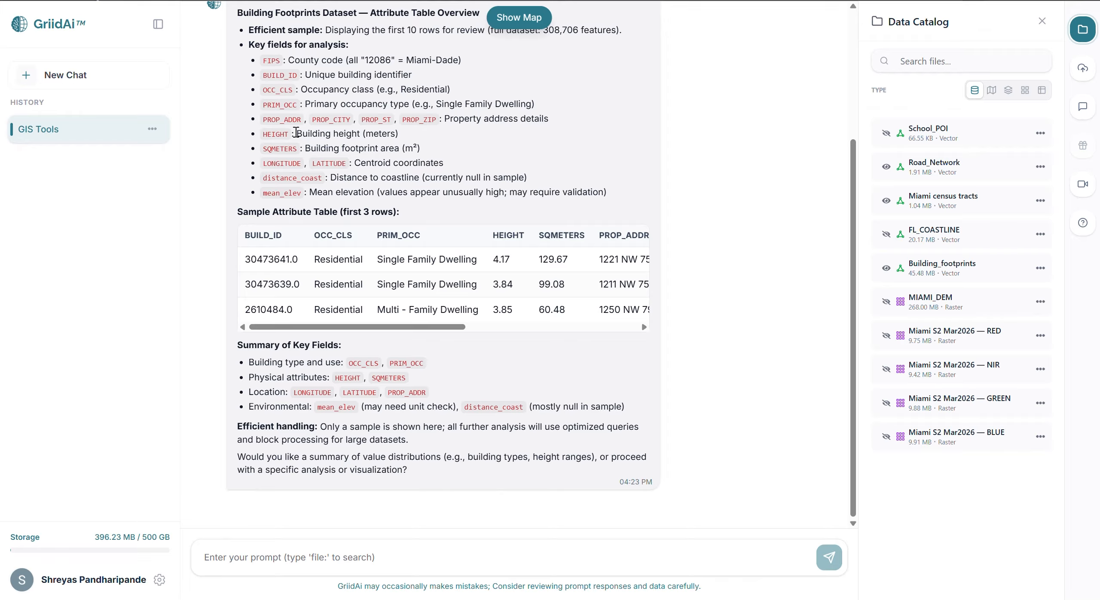
{"action": "scroll", "coordinate": [411, 295], "scroll_direction": "right", "scroll_amount": 1}
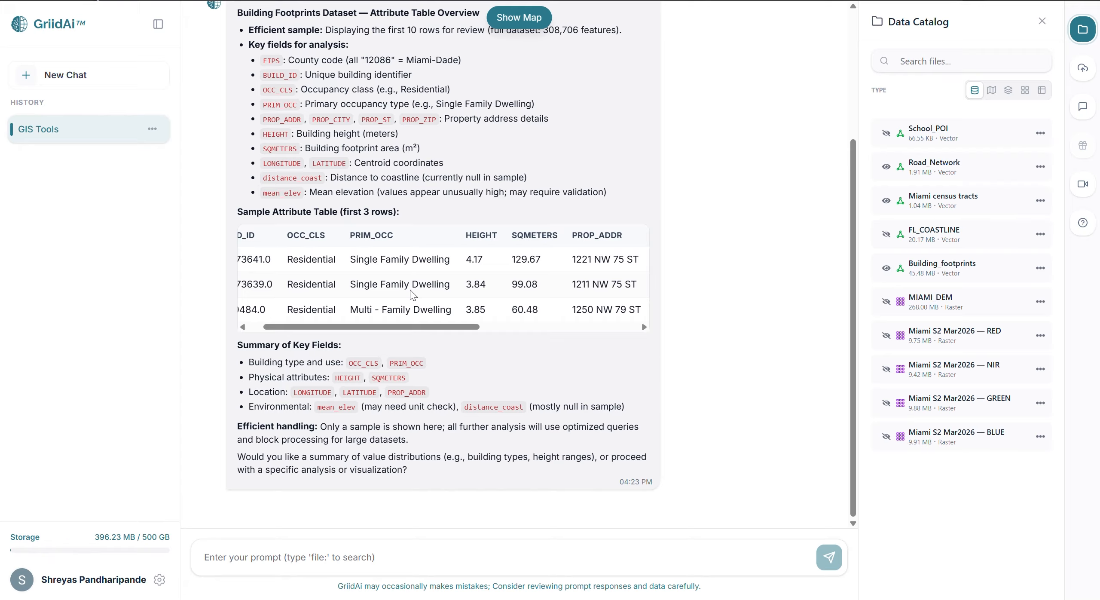
{"action": "scroll", "coordinate": [411, 294], "scroll_direction": "right", "scroll_amount": 2}
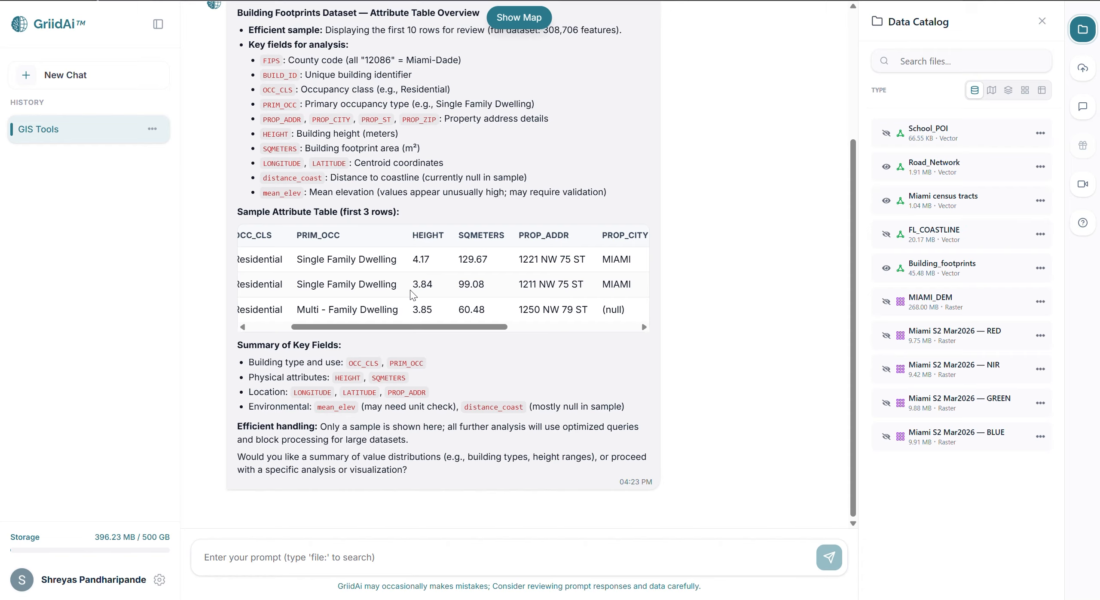
{"action": "scroll", "coordinate": [412, 294], "scroll_direction": "left", "scroll_amount": 3}
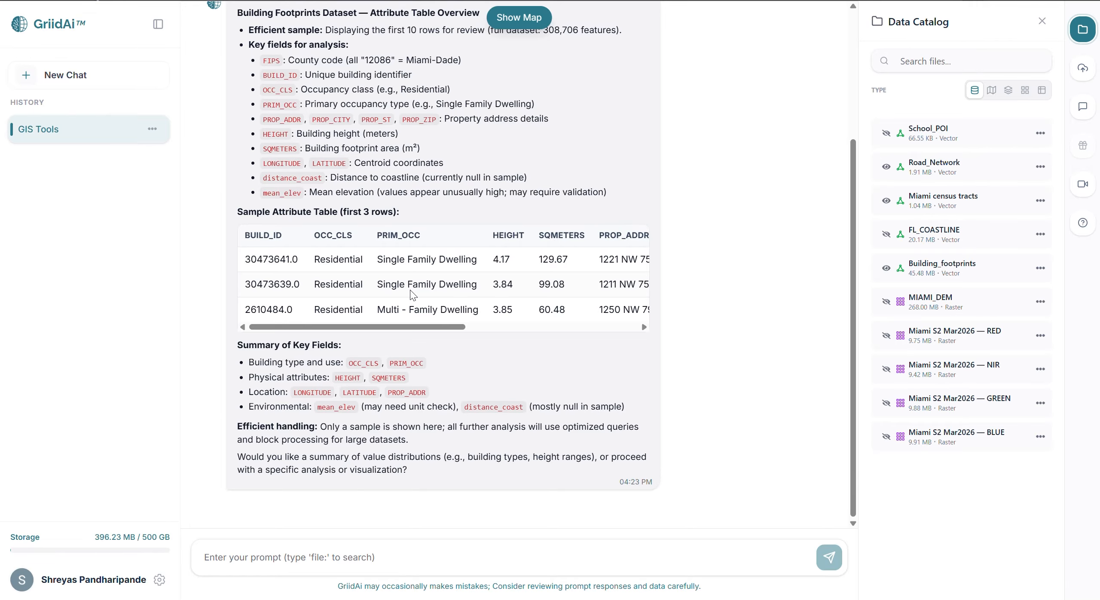
Request a scalable split of file:Building_footprints by the PRIM_OCC attribute, choosing option 3 (top N categories by feature count) with N set to 10.
{"action": "type", "text": "2. Split Split the building footprint dataset based on the PRIM_OCC attribute. Ensure scalable processing for multiple output layers. use file:Building_footprints"}
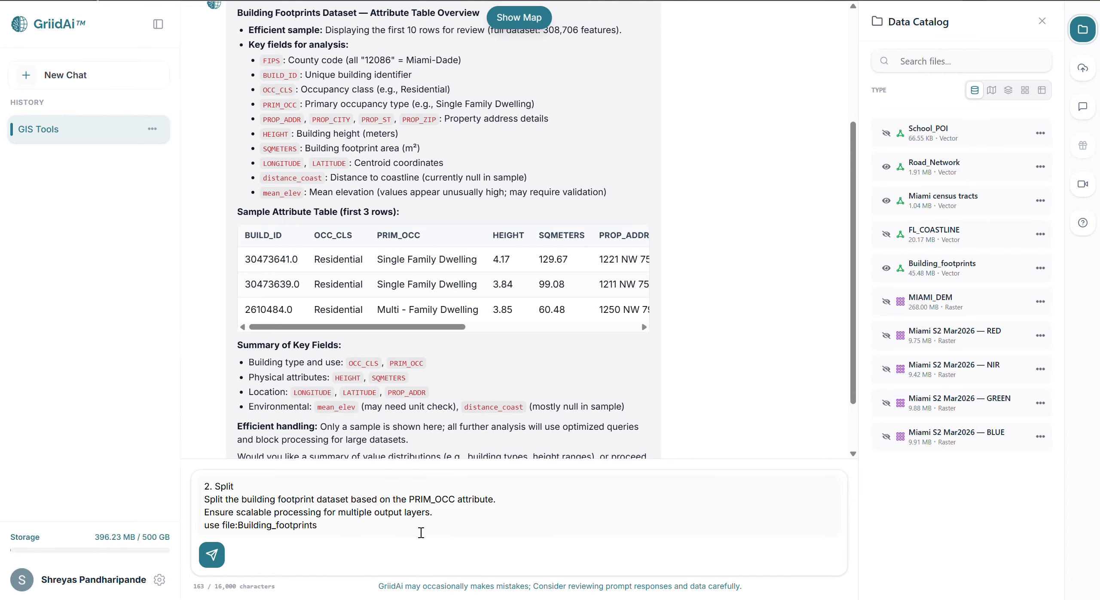
{"action": "key", "text": "Return"}
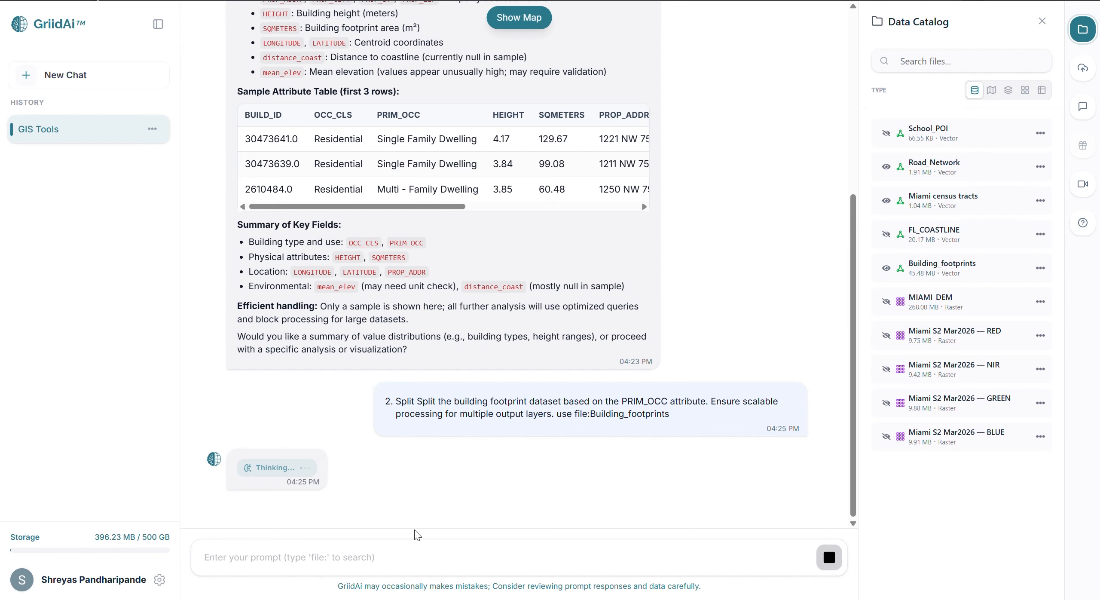
{"action": "left_click", "coordinate": [303, 553]}
{"action": "type", "text": "3"}
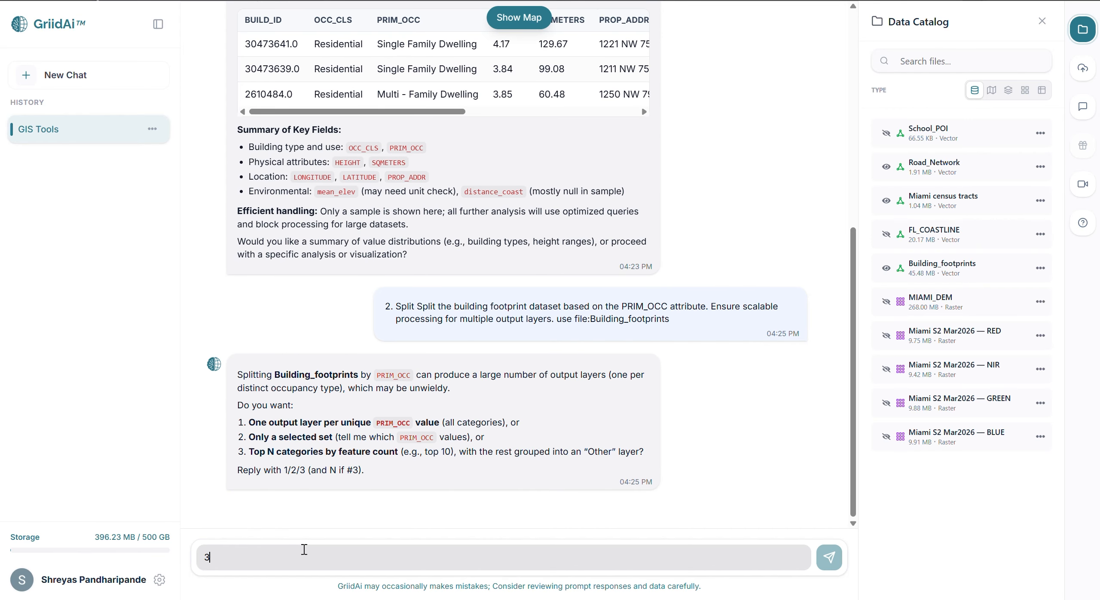
{"action": "key", "text": "Return"}
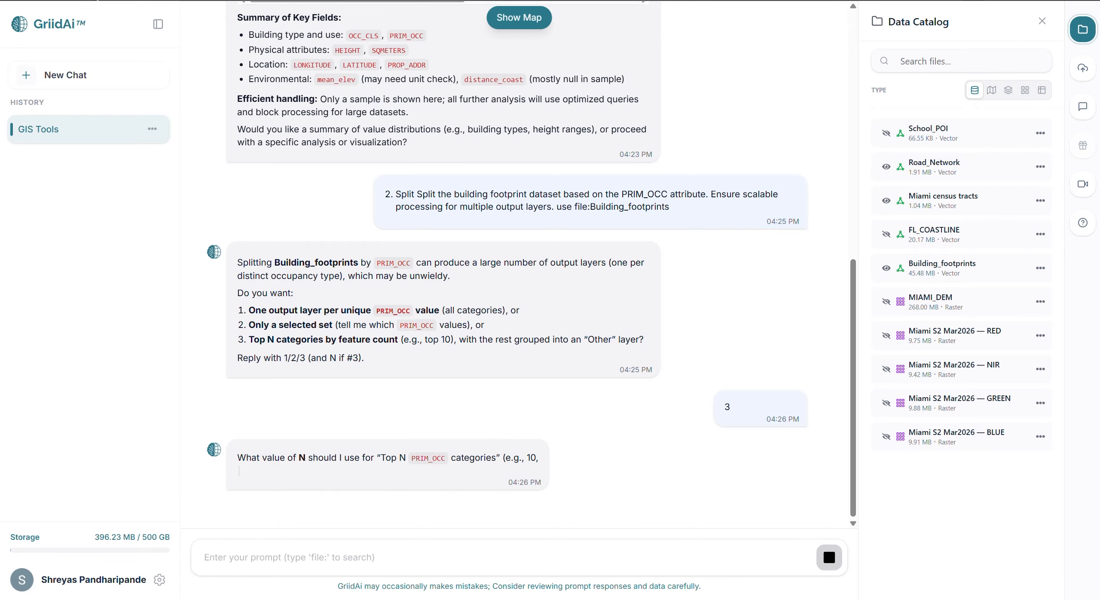
{"action": "type", "text": "10"}
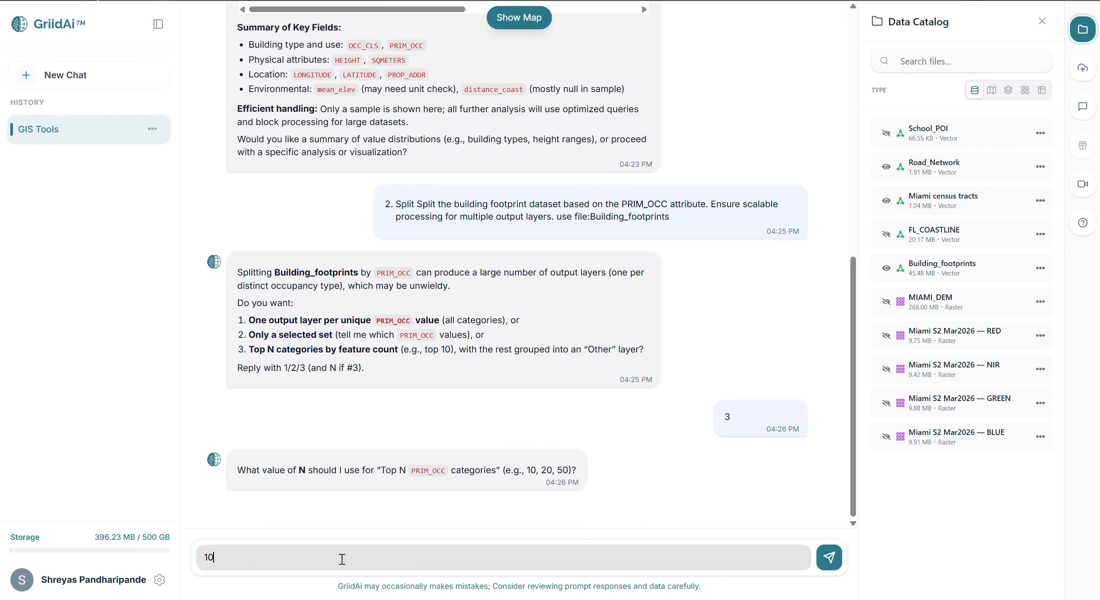
{"action": "key", "text": "Return"}
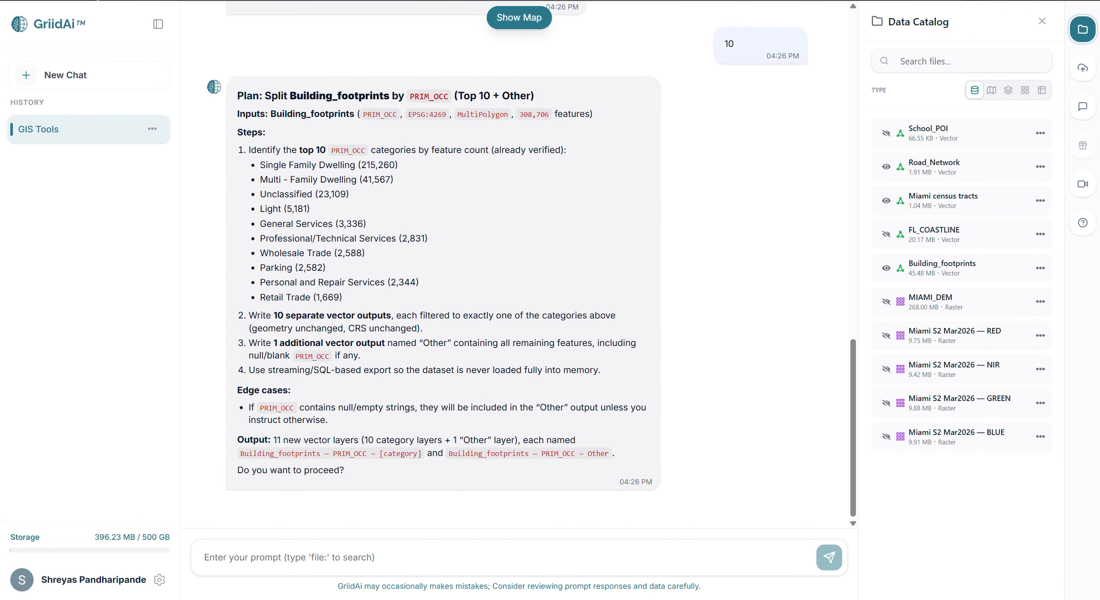
Approve the plan to split Building_footprints into the top 10 PRIM_OCC categories plus an "Other" layer by replying "yes".
{"action": "left_click", "coordinate": [376, 563]}
{"action": "type", "text": "ye"}
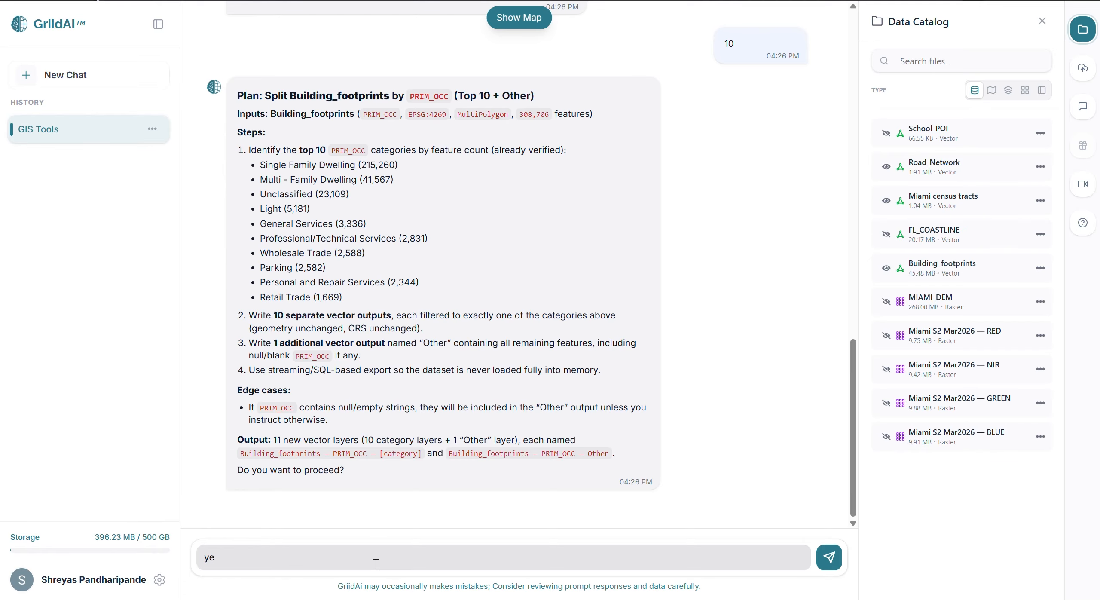
{"action": "type", "text": "s"}
{"action": "key", "text": "Return"}
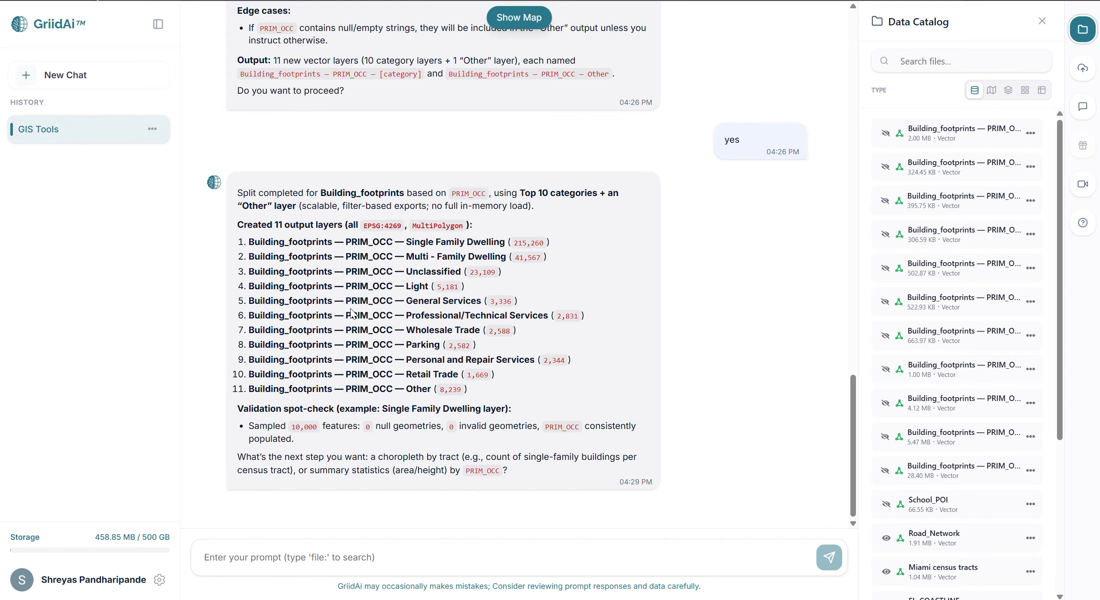
Turn off the visibility of the Miami census tracts, Building_footprints and Road_Network layers.
{"action": "scroll", "coordinate": [915, 440], "scroll_direction": "down", "scroll_amount": 1}
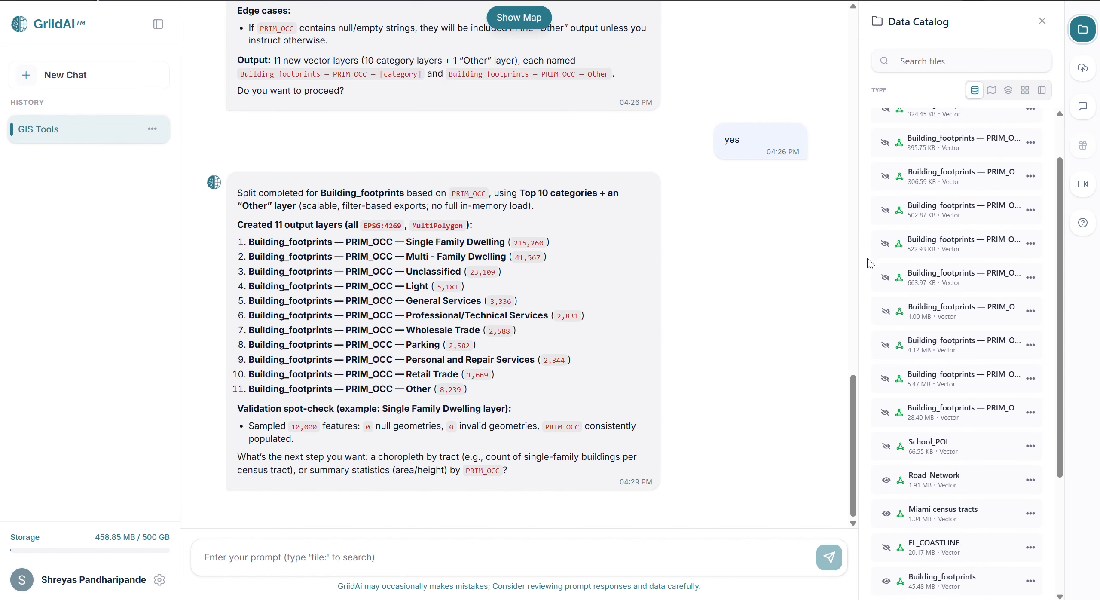
{"action": "left_click", "coordinate": [887, 515]}
{"action": "left_click", "coordinate": [886, 582]}
{"action": "left_click", "coordinate": [888, 479]}
Display the split PRIM_OCC "Other" building layer on the map and zoom to its extent.
{"action": "scroll", "coordinate": [931, 325], "scroll_direction": "up", "scroll_amount": 1}
{"action": "scroll", "coordinate": [931, 327], "scroll_direction": "up", "scroll_amount": 1}
{"action": "left_click", "coordinate": [885, 133]}
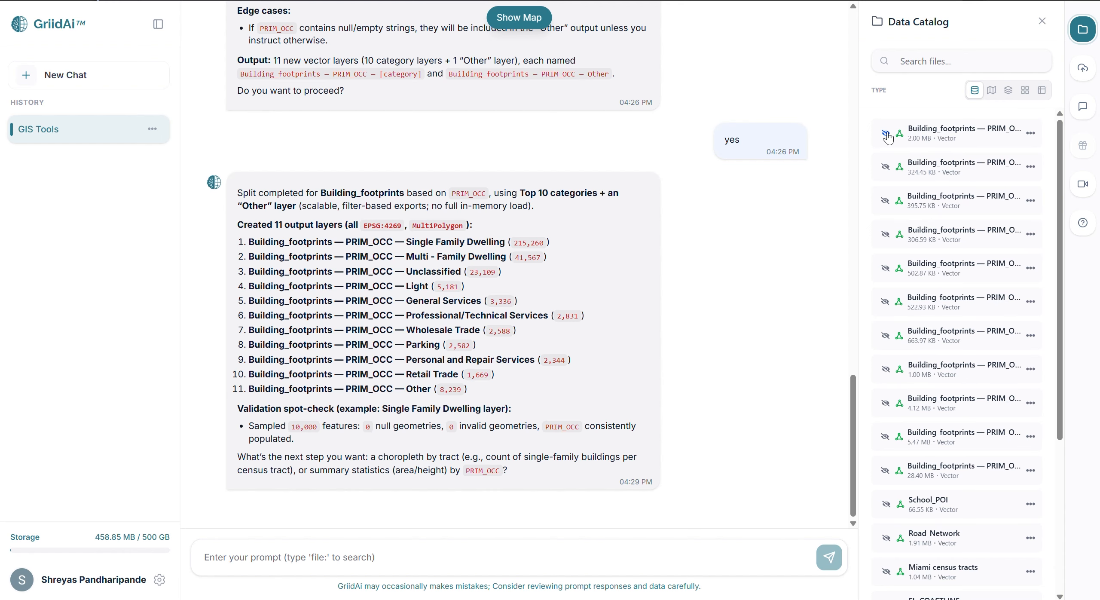
{"action": "left_click", "coordinate": [1030, 133]}
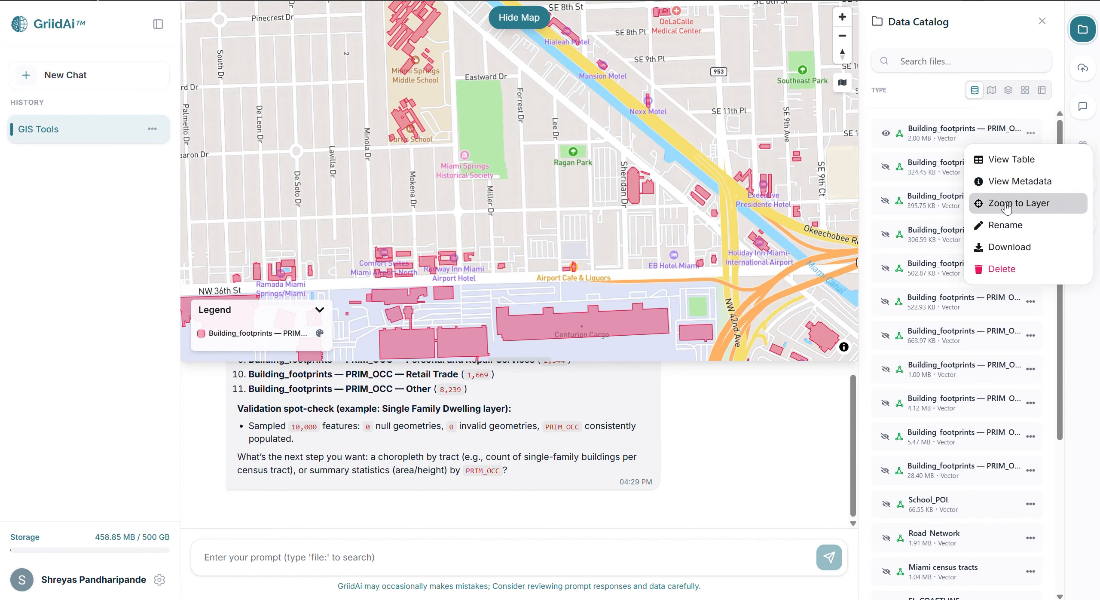
{"action": "left_click", "coordinate": [1010, 202]}
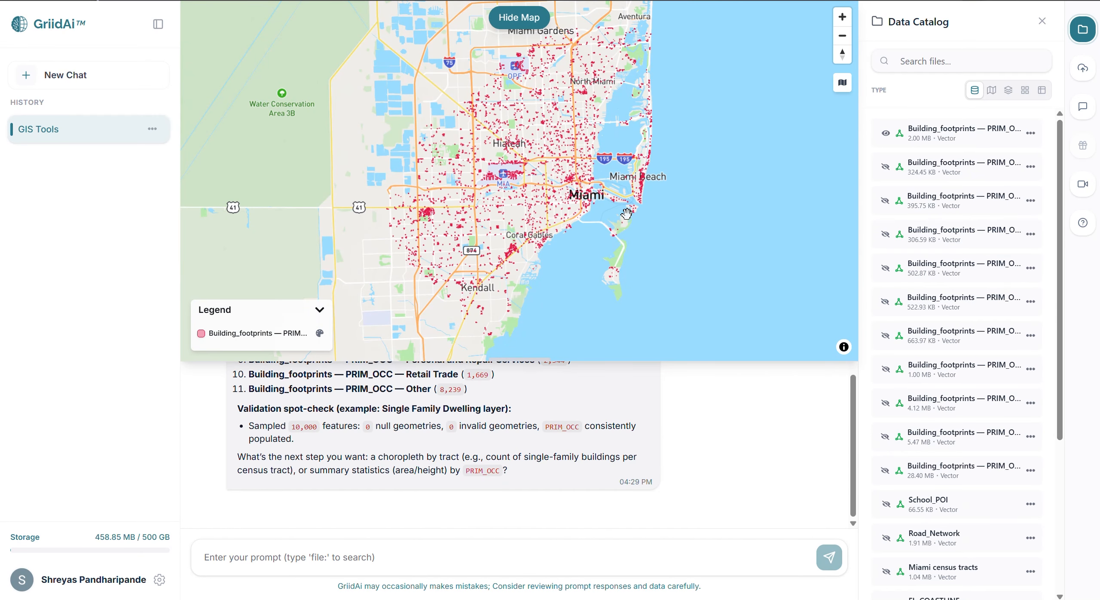
{"action": "scroll", "coordinate": [435, 125], "scroll_direction": "up", "scroll_amount": 3}
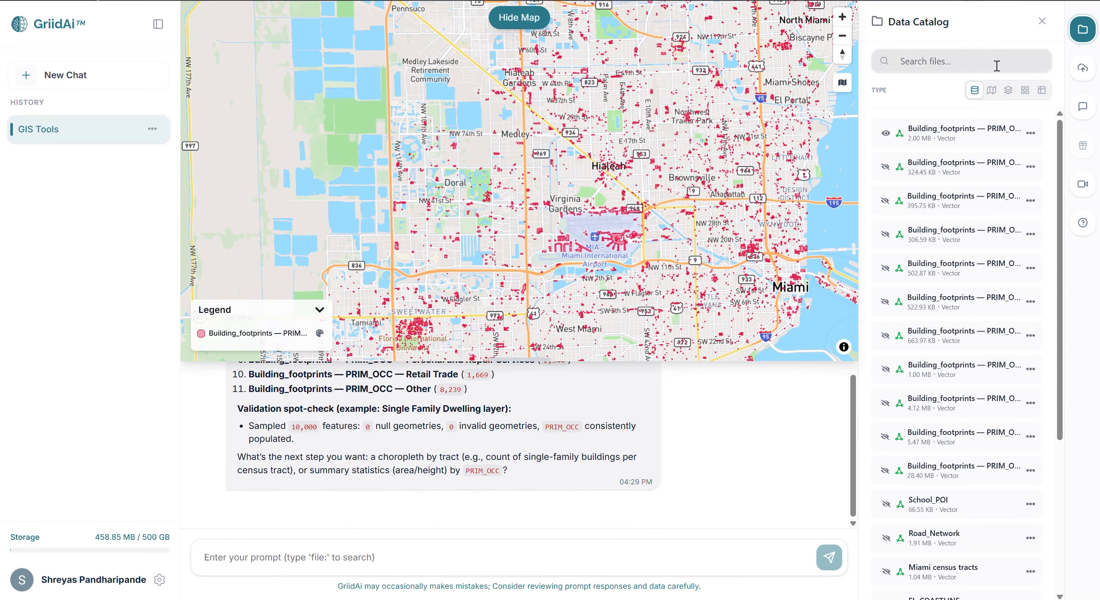
Review the metadata of the PRIM_OCC "Other" layer, including its general details, CRS and extent, and close it.
{"action": "left_click", "coordinate": [1030, 133]}
{"action": "left_click", "coordinate": [1019, 181]}
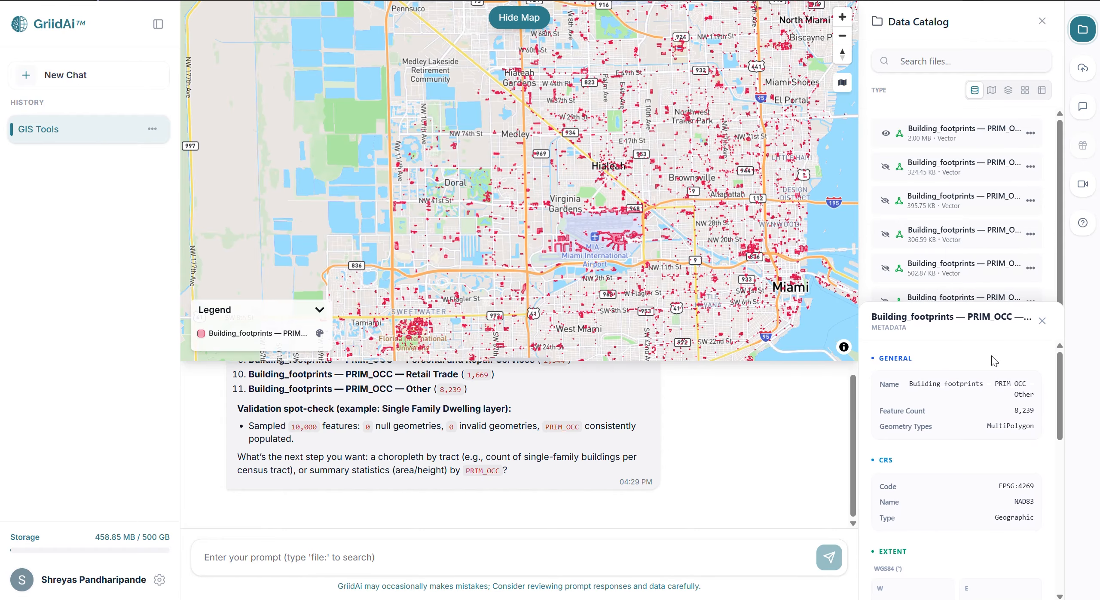
{"action": "scroll", "coordinate": [977, 410], "scroll_direction": "down", "scroll_amount": 5}
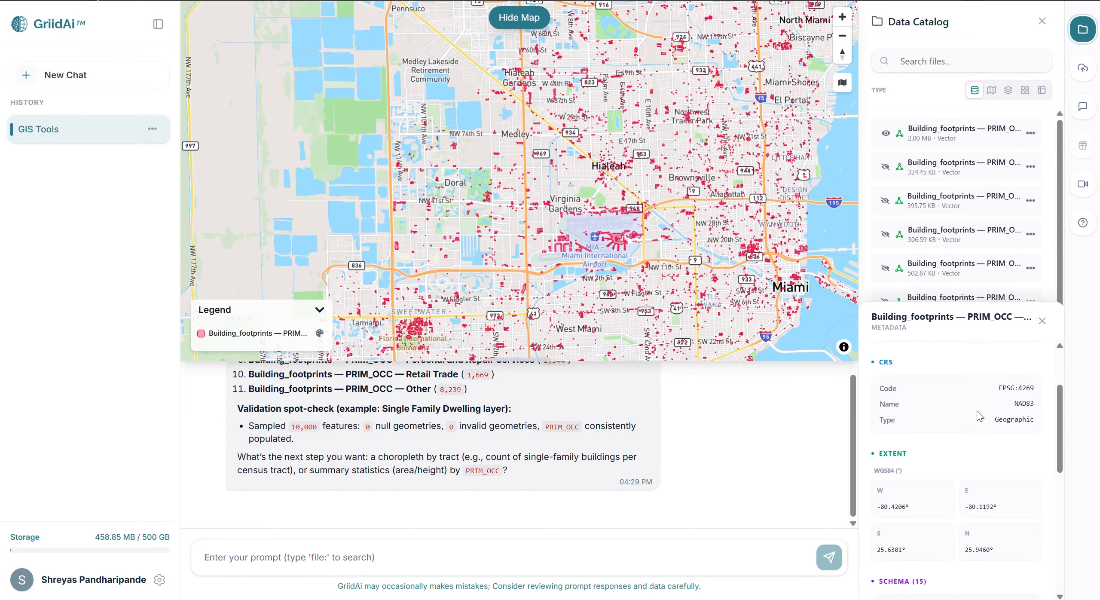
{"action": "scroll", "coordinate": [978, 411], "scroll_direction": "up", "scroll_amount": 4}
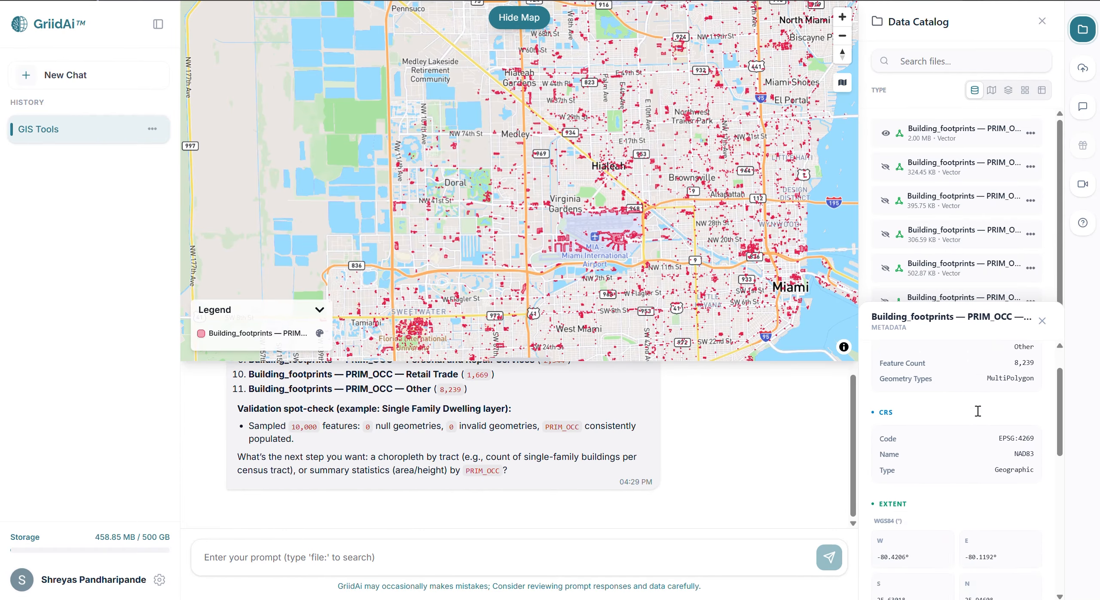
{"action": "left_click", "coordinate": [1041, 321]}
Hide the map and request appending the Single Family Dwelling and Multi - Family Dwelling subsets into one dataset named Building_footprints-Residential.
{"action": "left_click", "coordinate": [519, 17]}
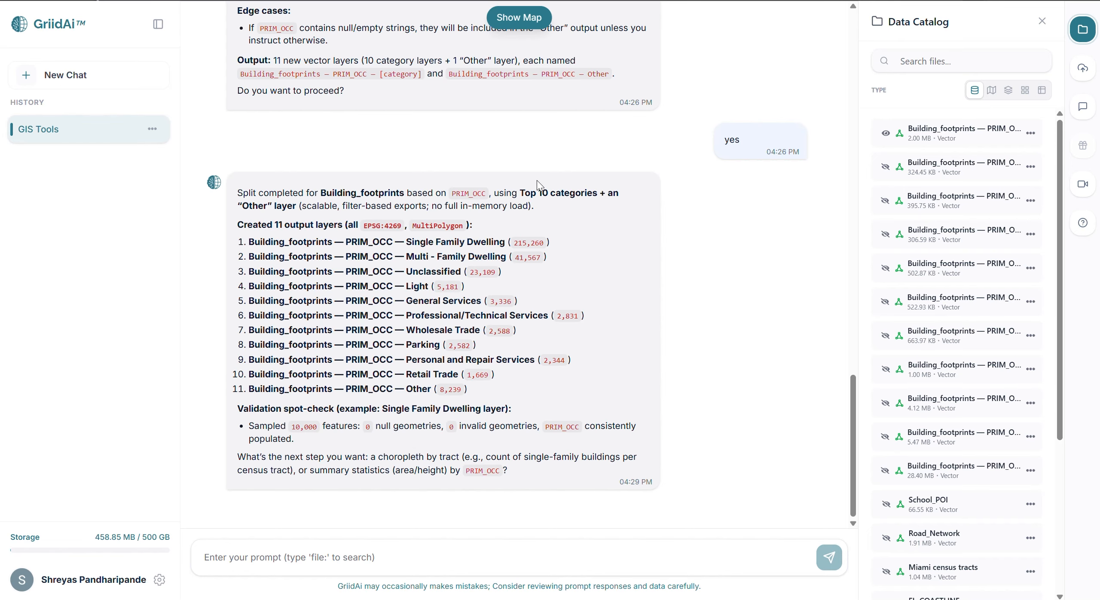
{"action": "type", "text": "3. Append Append selected building subsets generated from the split operation into a single dataset. Ensure schema consistency and efficient processing. use file:Building_footprints — PRIM_OCC — Single Family Dwelling file:Building_footprints — PRIM_OCC — Multi - Family Dwelling output file name : Building_footprints-Residential"}
{"action": "key", "text": "Return"}
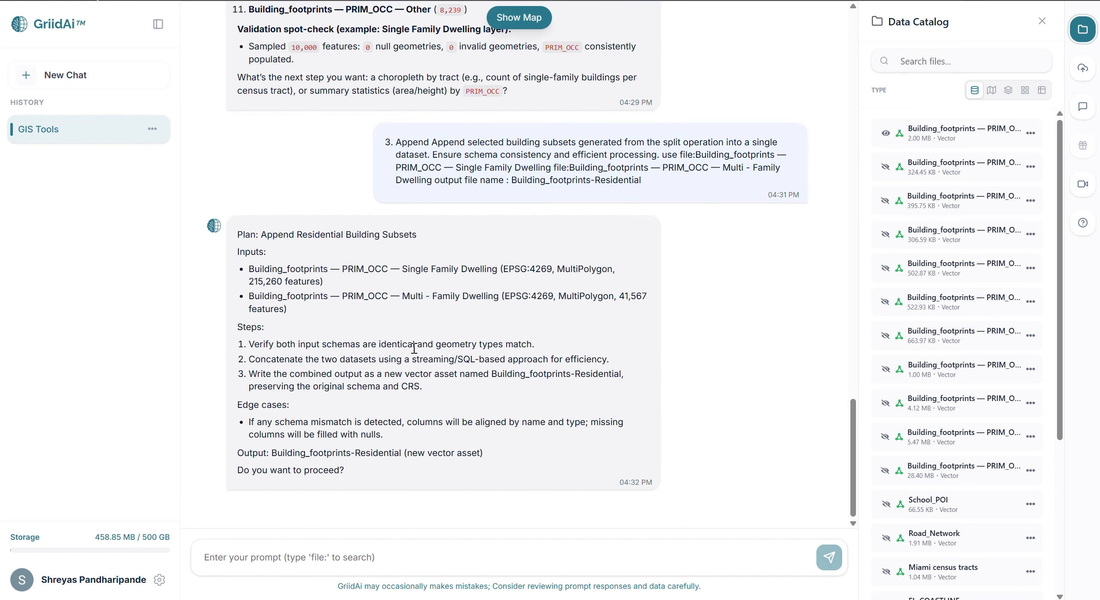
Approve the proposed plan for appending the residential building subsets by replying "yes".
{"action": "left_click", "coordinate": [384, 560]}
{"action": "type", "text": "yes"}
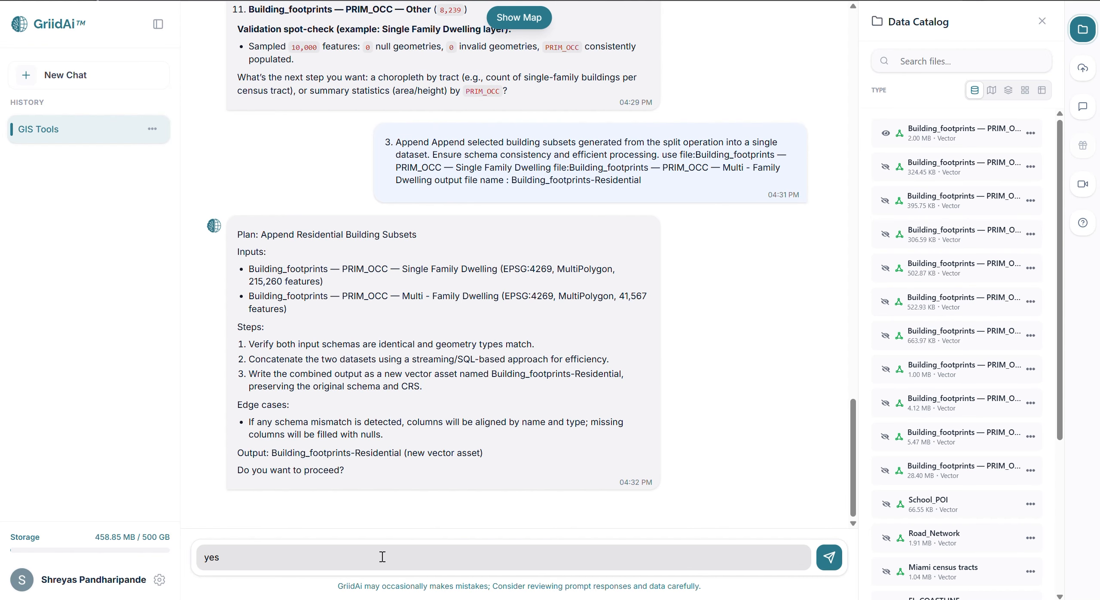
{"action": "key", "text": "Return"}
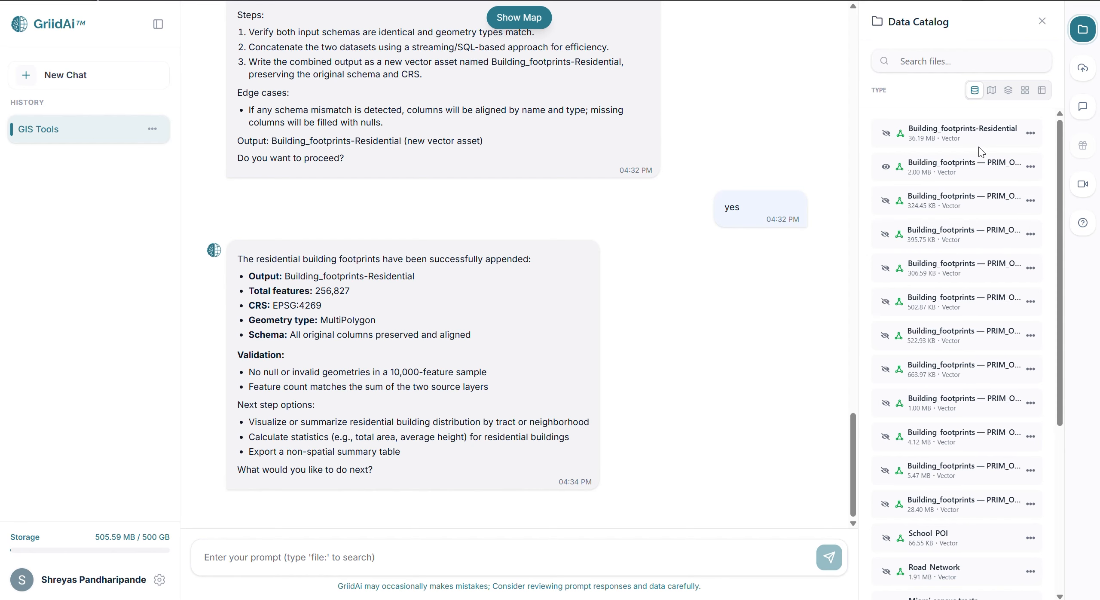
Open the attribute table of Building_footprints-Residential and examine the PRIM_OCC values across its rows.
{"action": "left_click", "coordinate": [1030, 134]}
{"action": "left_click", "coordinate": [1011, 160]}
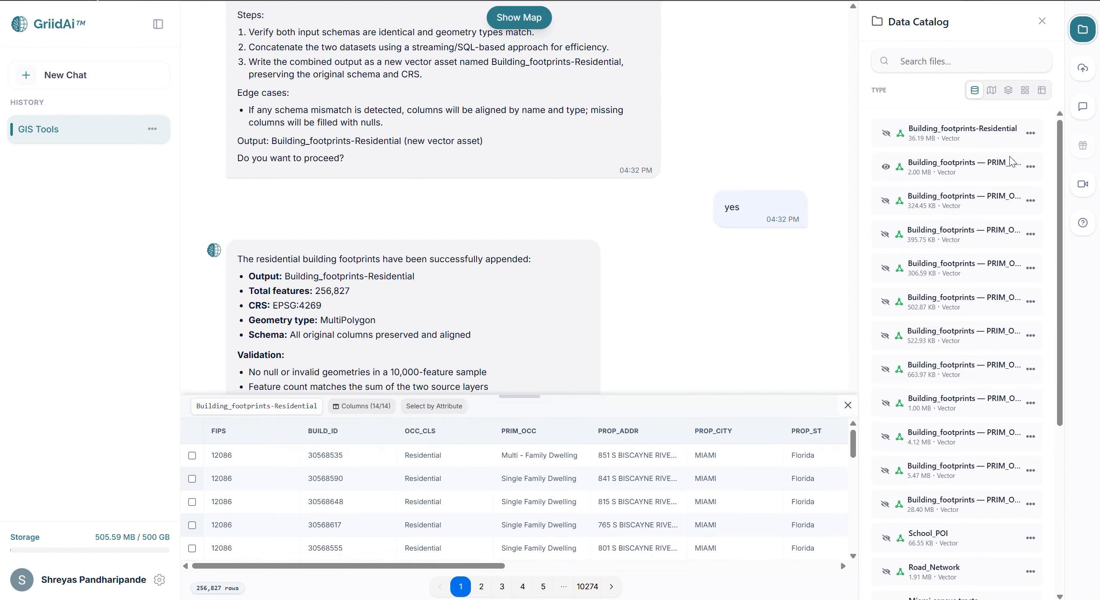
{"action": "scroll", "coordinate": [671, 464], "scroll_direction": "down", "scroll_amount": 1}
{"action": "scroll", "coordinate": [671, 464], "scroll_direction": "up", "scroll_amount": 2}
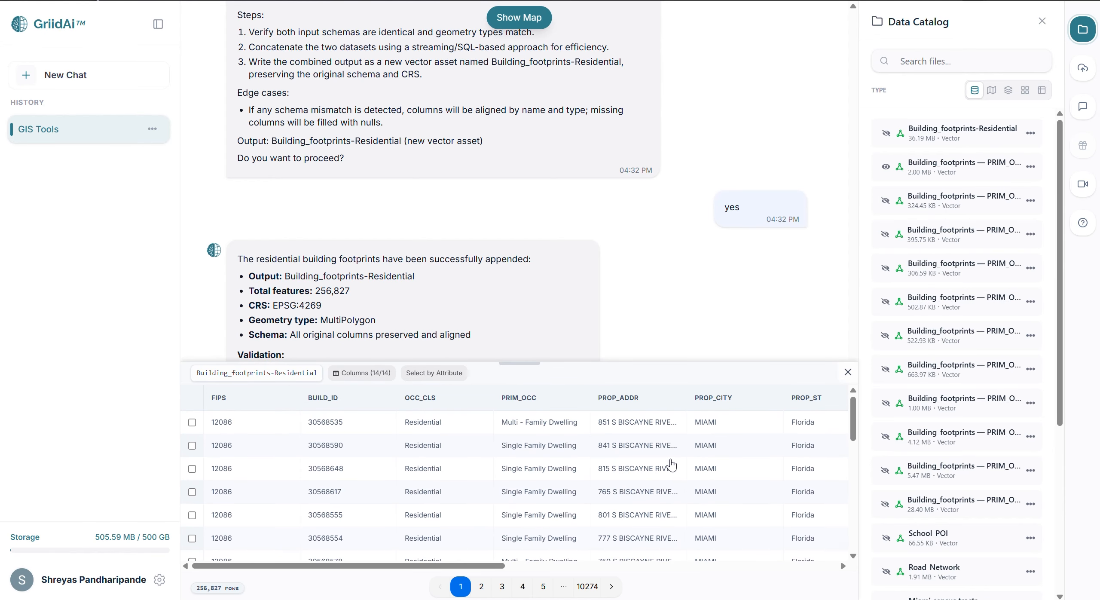
{"action": "scroll", "coordinate": [539, 431], "scroll_direction": "down", "scroll_amount": 3}
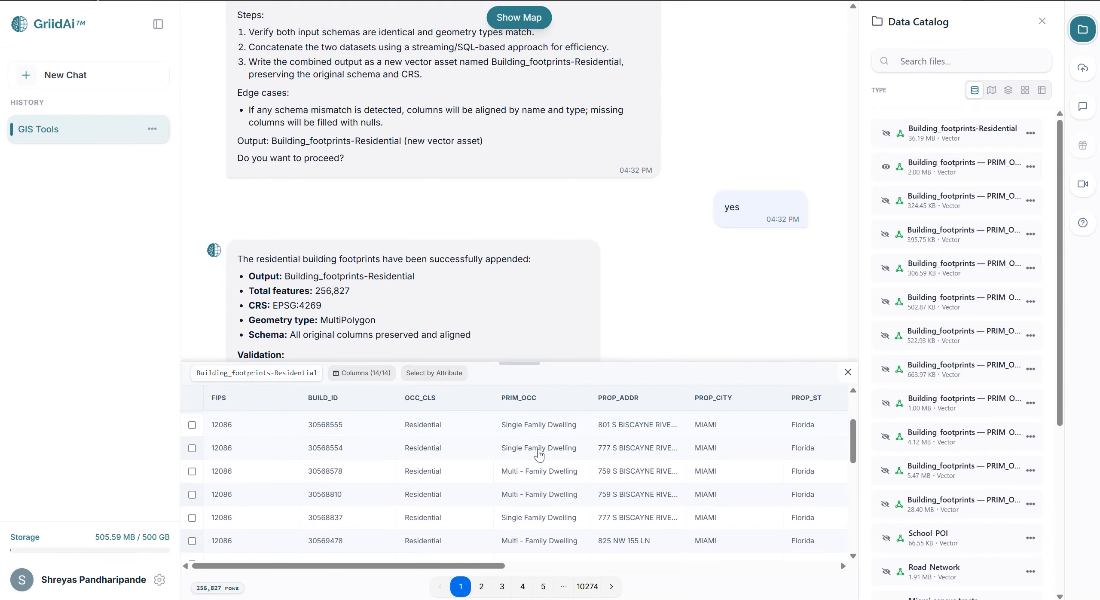
{"action": "scroll", "coordinate": [538, 481], "scroll_direction": "down", "scroll_amount": 6}
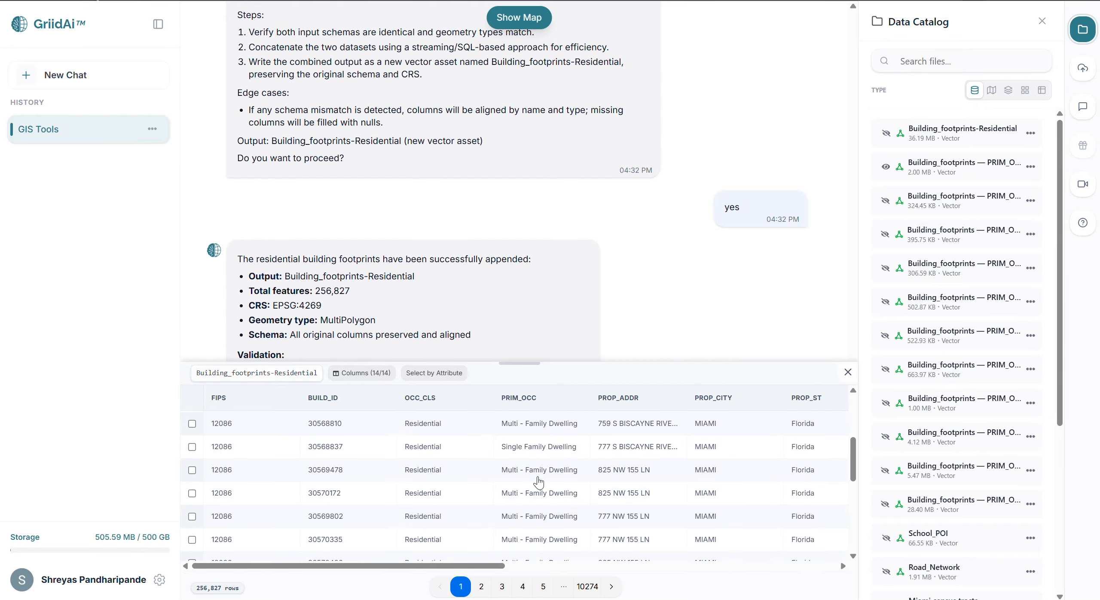
{"action": "scroll", "coordinate": [538, 481], "scroll_direction": "down", "scroll_amount": 3}
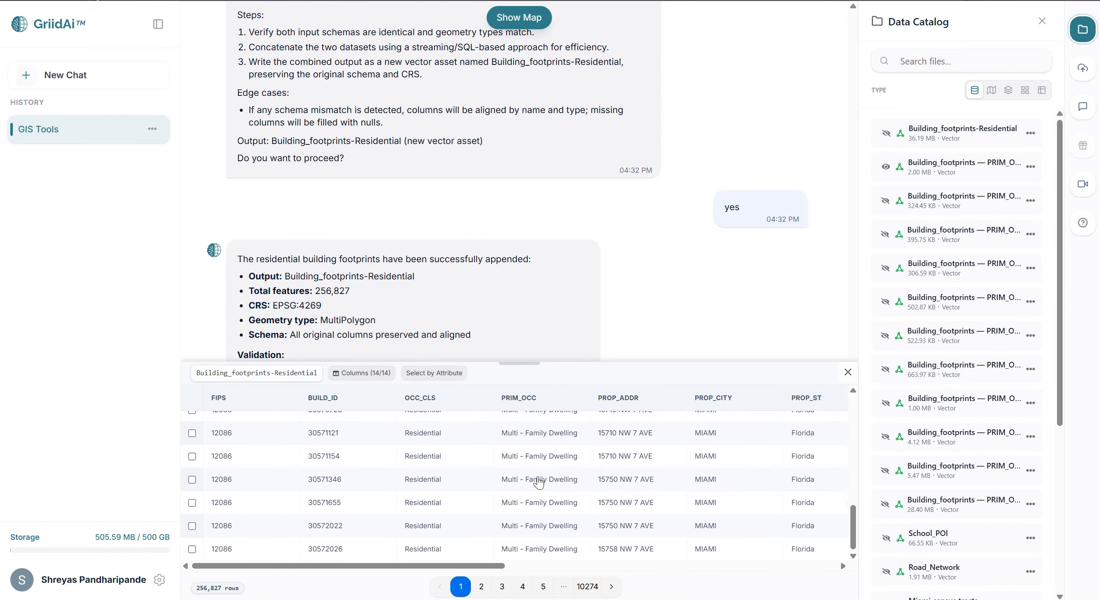
Close the attribute table and display Building_footprints-Residential on the map to examine its coverage across Miami.
{"action": "left_click", "coordinate": [847, 371]}
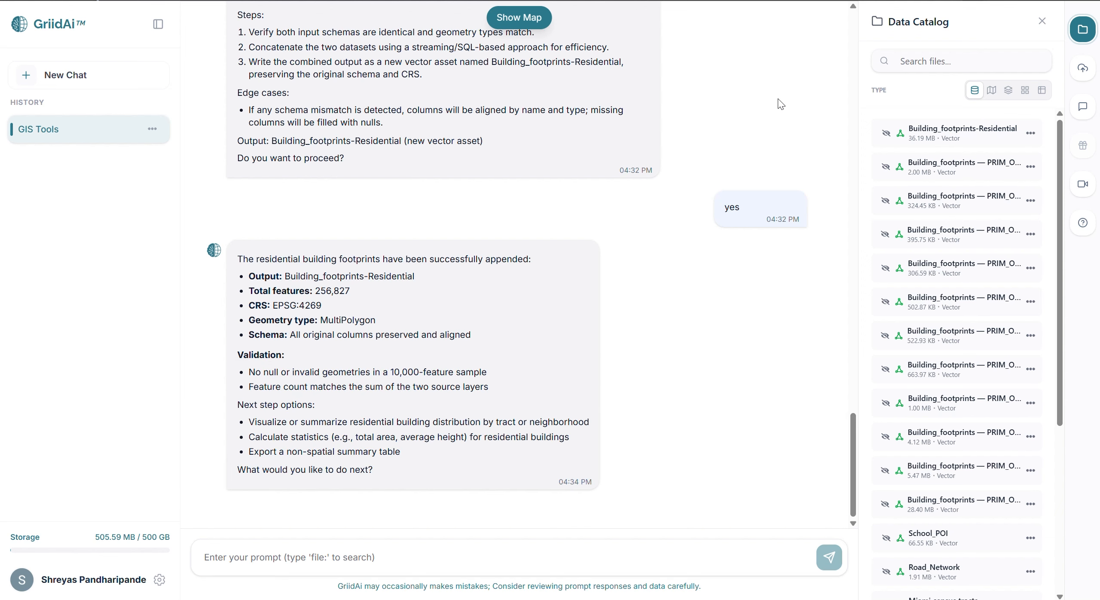
{"action": "left_click", "coordinate": [886, 133]}
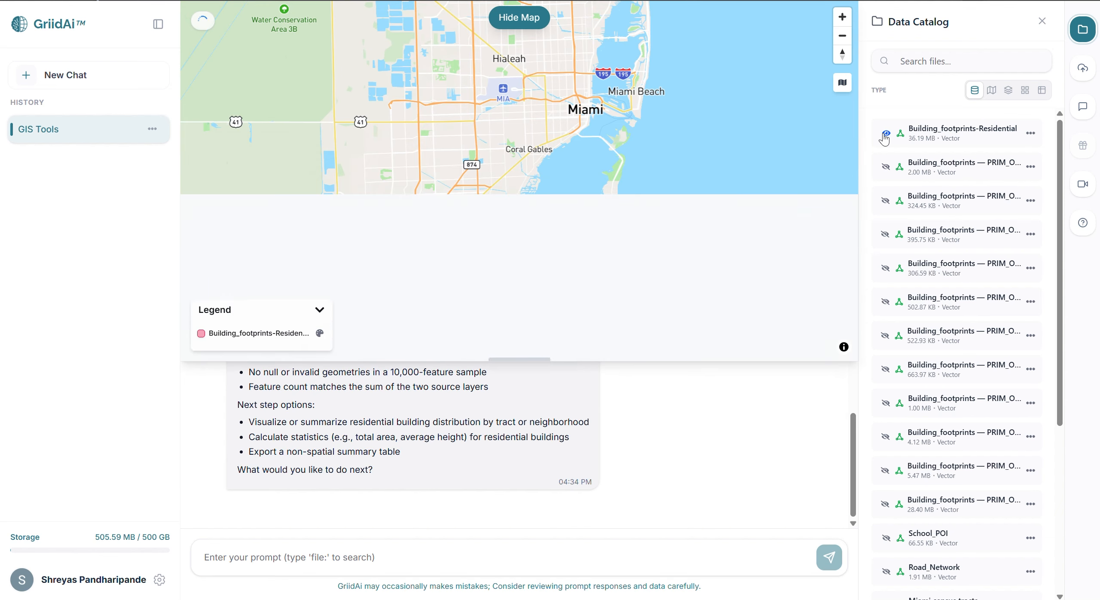
{"action": "mouse_move", "coordinate": [523, 176]}
{"action": "left_mouse_down"}
{"action": "mouse_move", "coordinate": [528, 138]}
{"action": "mouse_move", "coordinate": [507, 189]}
{"action": "left_mouse_up"}
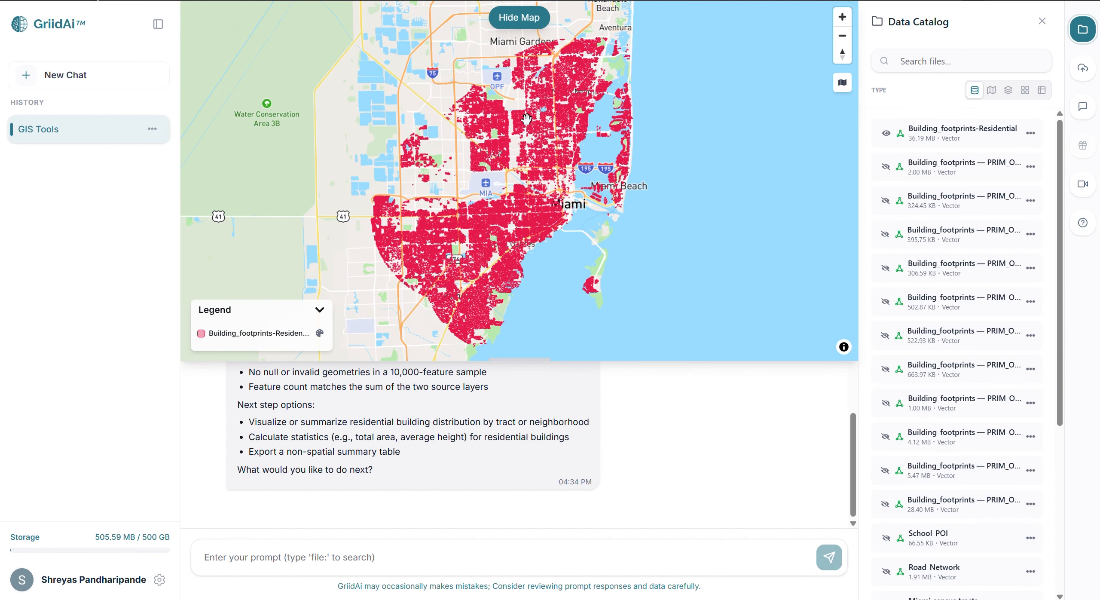
{"action": "left_click_drag", "start_coordinate": [502, 151], "coordinate": [456, 156]}
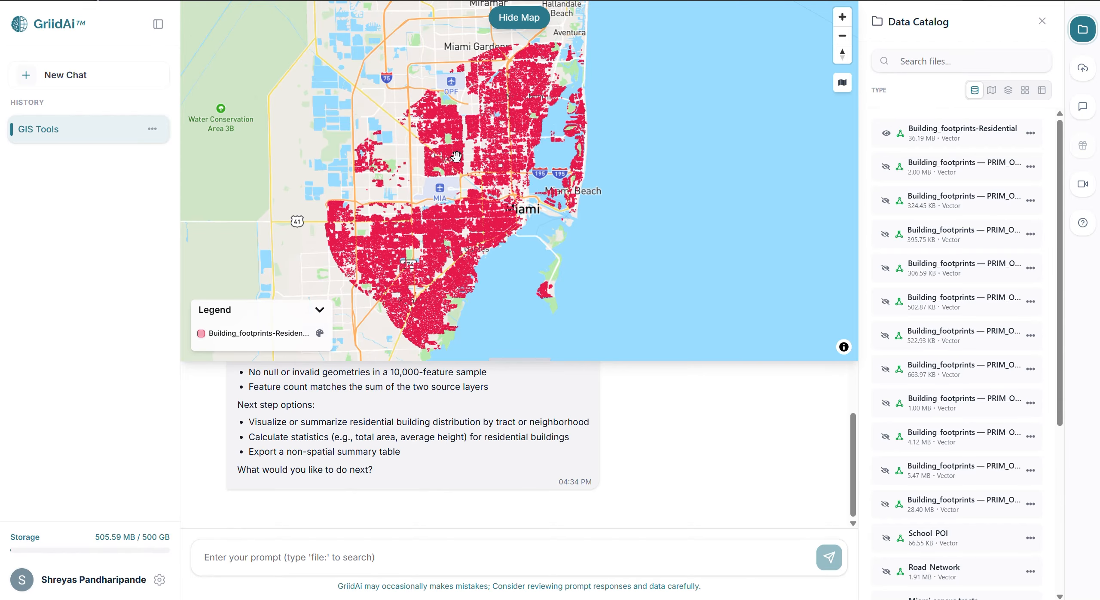
Hide the map and request a 3 meter buffer around the road network with efficient geometry processing, using file:Road_Network.
{"action": "left_click", "coordinate": [518, 18]}
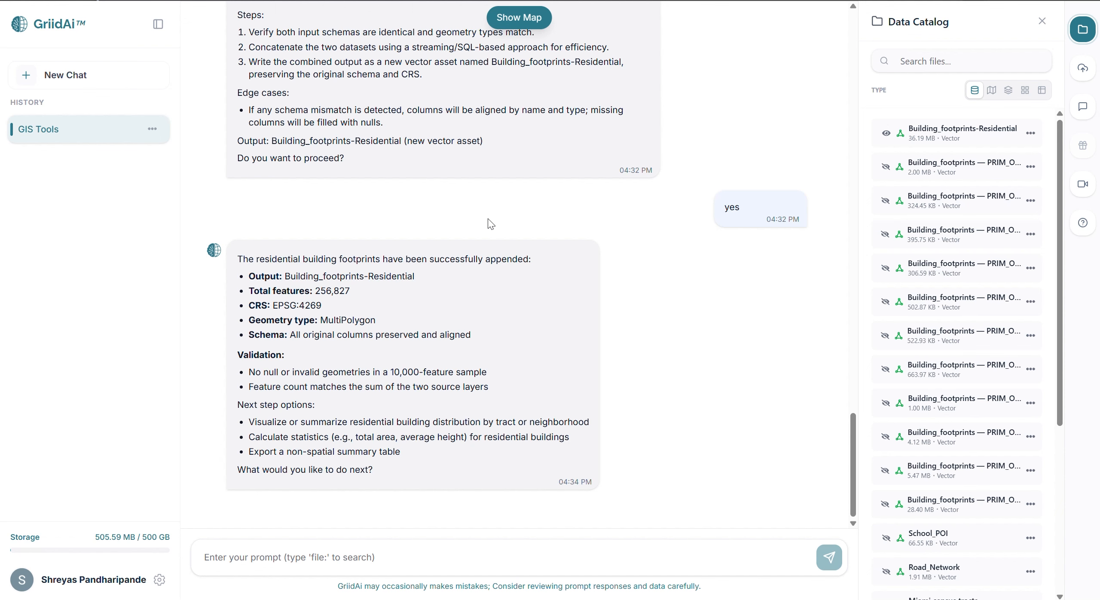
{"action": "type", "text": "4. Buffer (Road) Create a 3 meter buffer around the road network. Ensure efficient geometry processing. use file:Road_Network"}
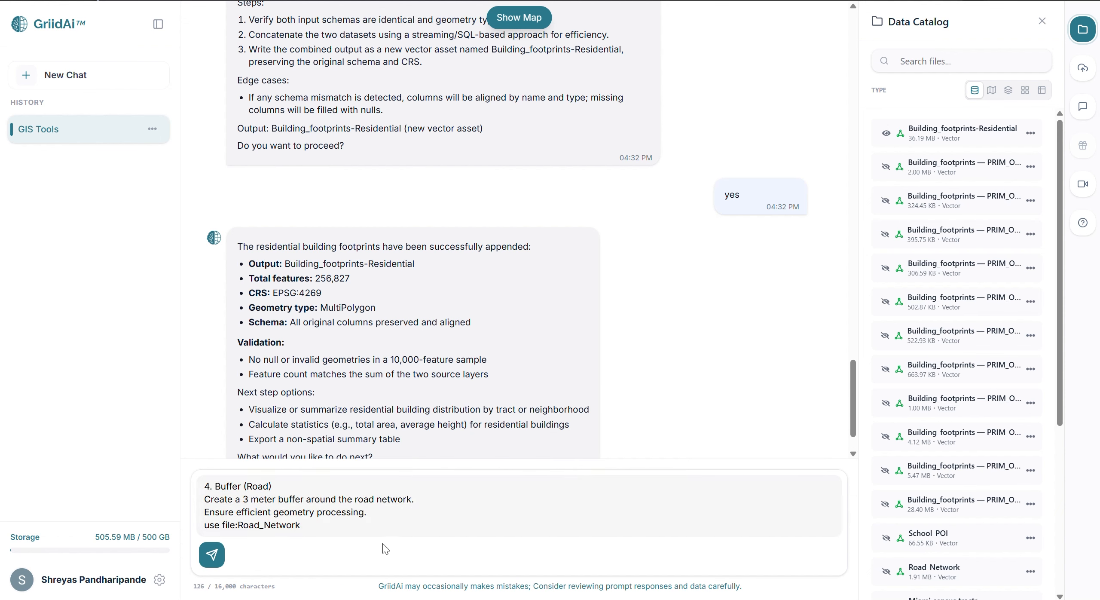
{"action": "key", "text": "Return"}
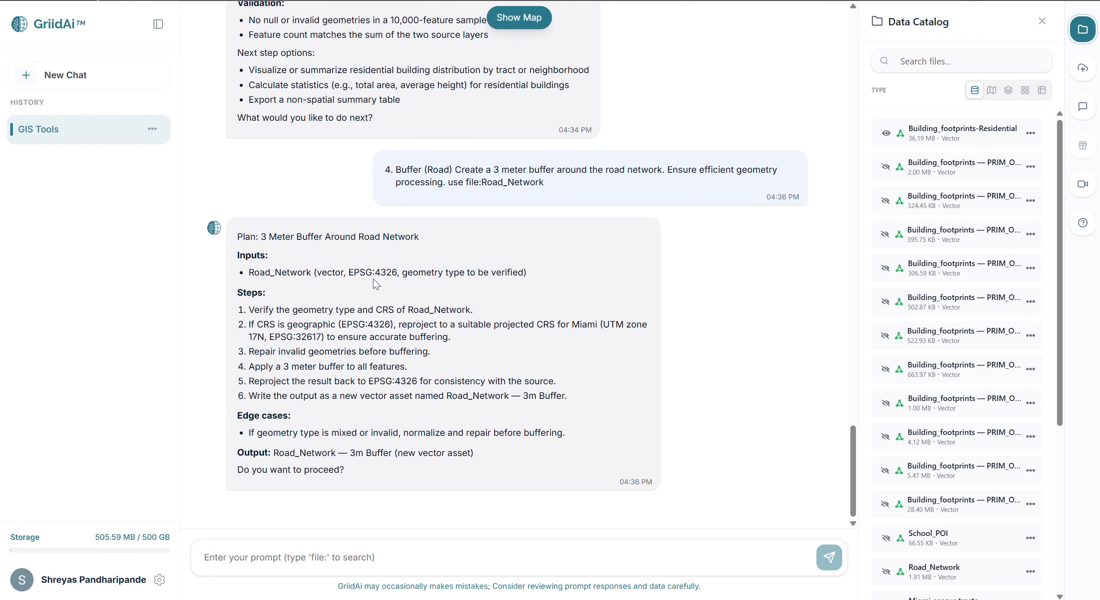
Approve the proposed plan for the 3 meter road network buffer by replying "yes".
{"action": "left_click", "coordinate": [361, 557]}
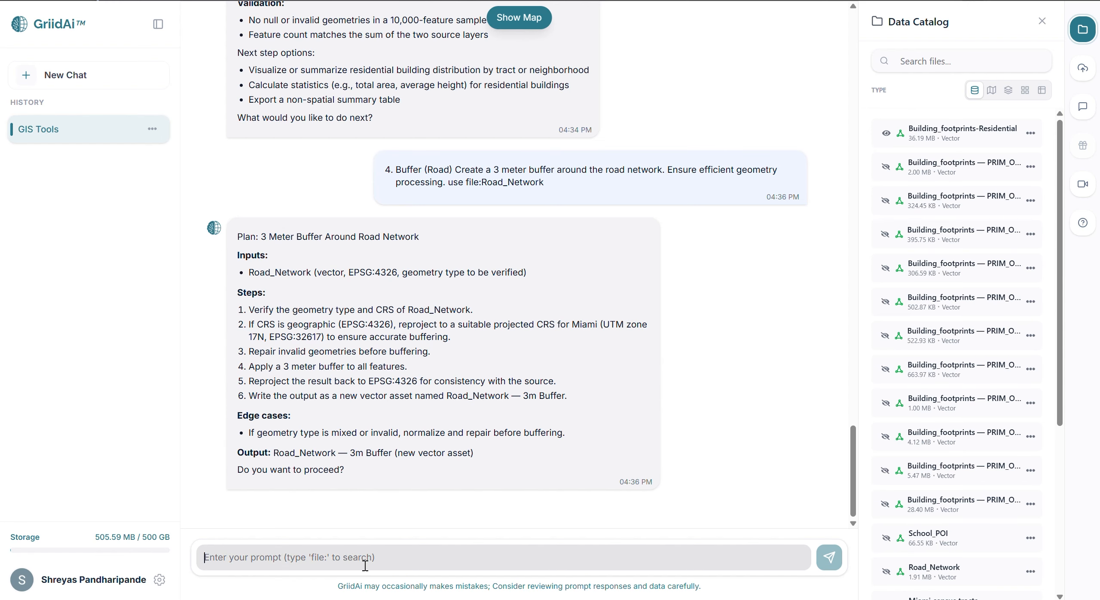
{"action": "type", "text": "yes"}
{"action": "key", "text": "Return"}
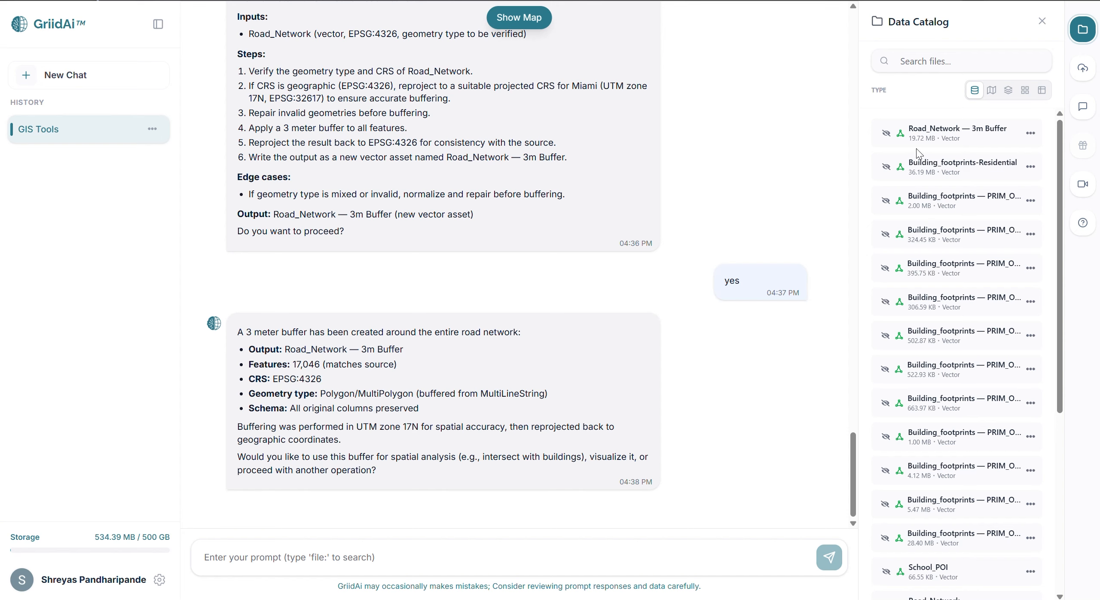
Display the Road_Network and Road_Network — 3m Buffer layers together on the map.
{"action": "scroll", "coordinate": [917, 153], "scroll_direction": "down", "scroll_amount": 5}
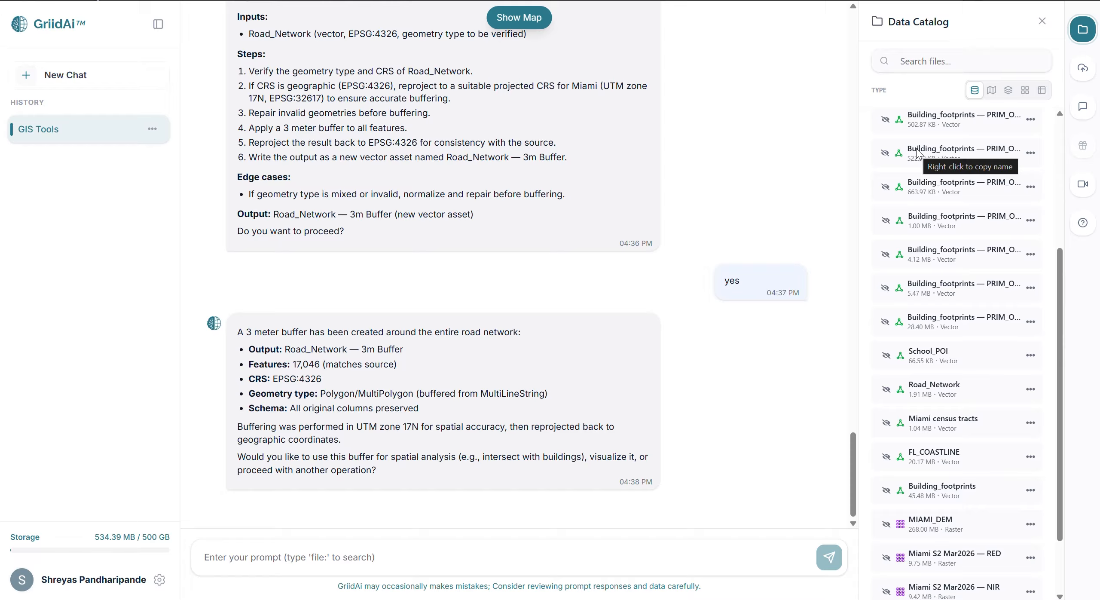
{"action": "left_click", "coordinate": [884, 391]}
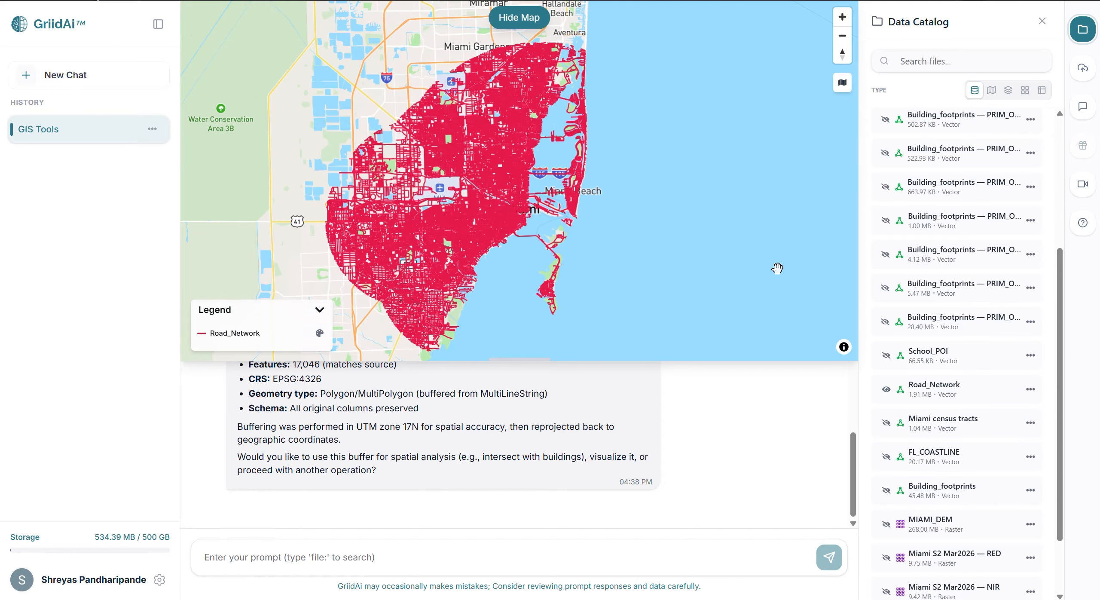
{"action": "scroll", "coordinate": [913, 240], "scroll_direction": "up", "scroll_amount": 5}
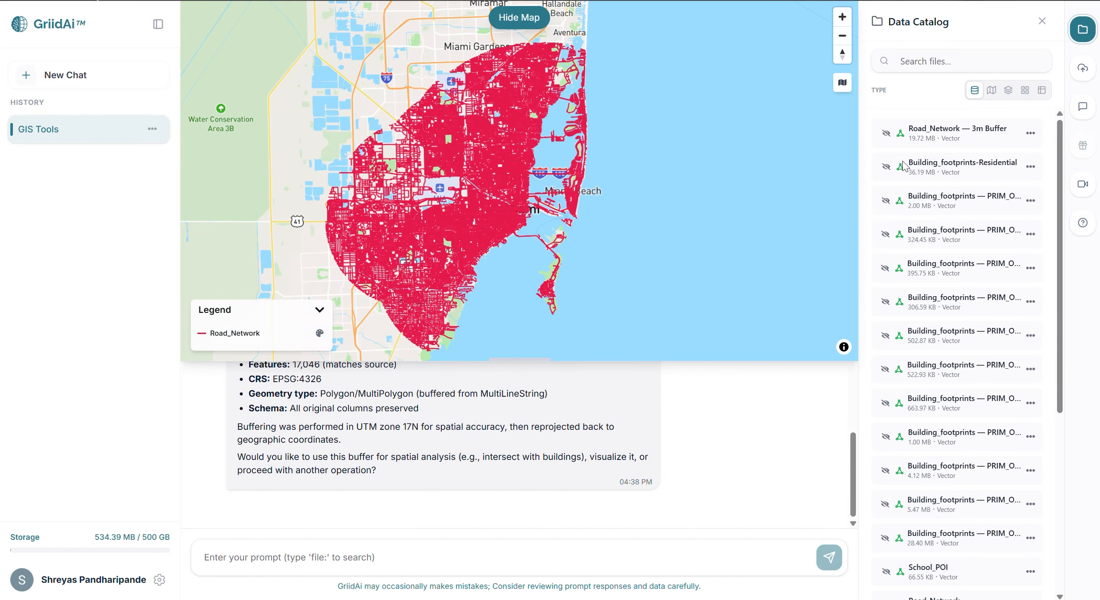
{"action": "left_click", "coordinate": [886, 134]}
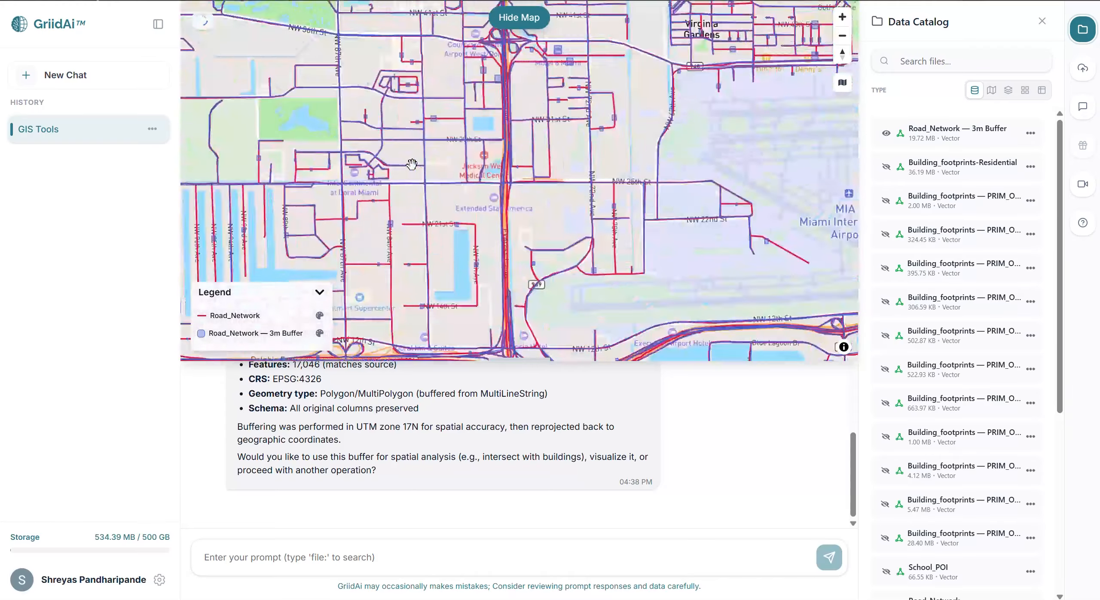
Examine the 3 m buffer against the road lines at street level along NW 82nd Ave and NW 25th St.
{"action": "scroll", "coordinate": [467, 251], "scroll_direction": "up", "scroll_amount": 3}
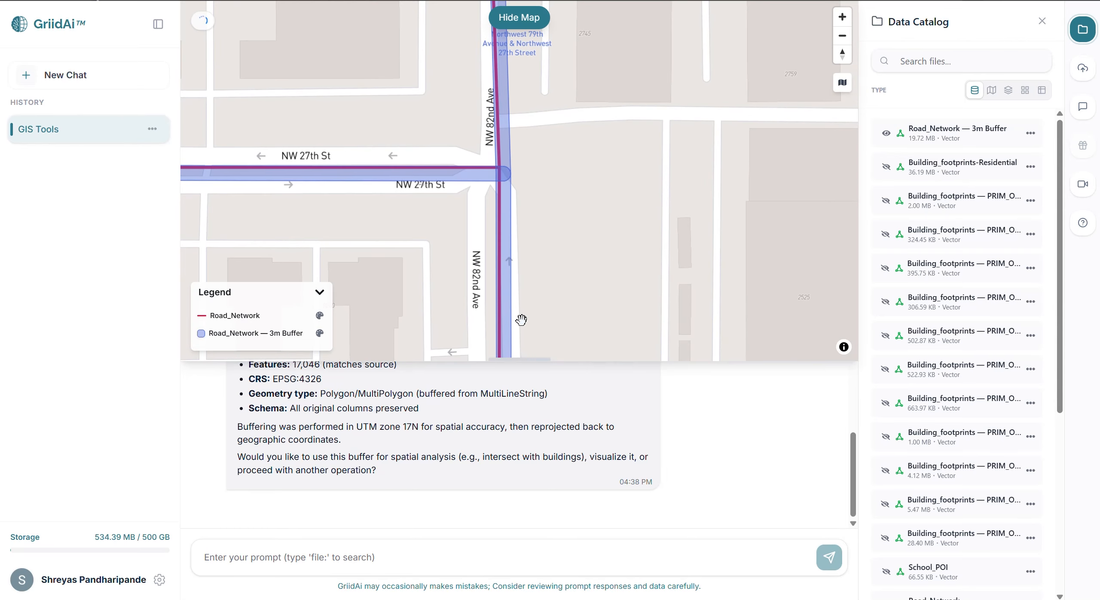
{"action": "left_click_drag", "start_coordinate": [520, 319], "coordinate": [528, 136]}
{"action": "left_click_drag", "start_coordinate": [505, 248], "coordinate": [468, 82]}
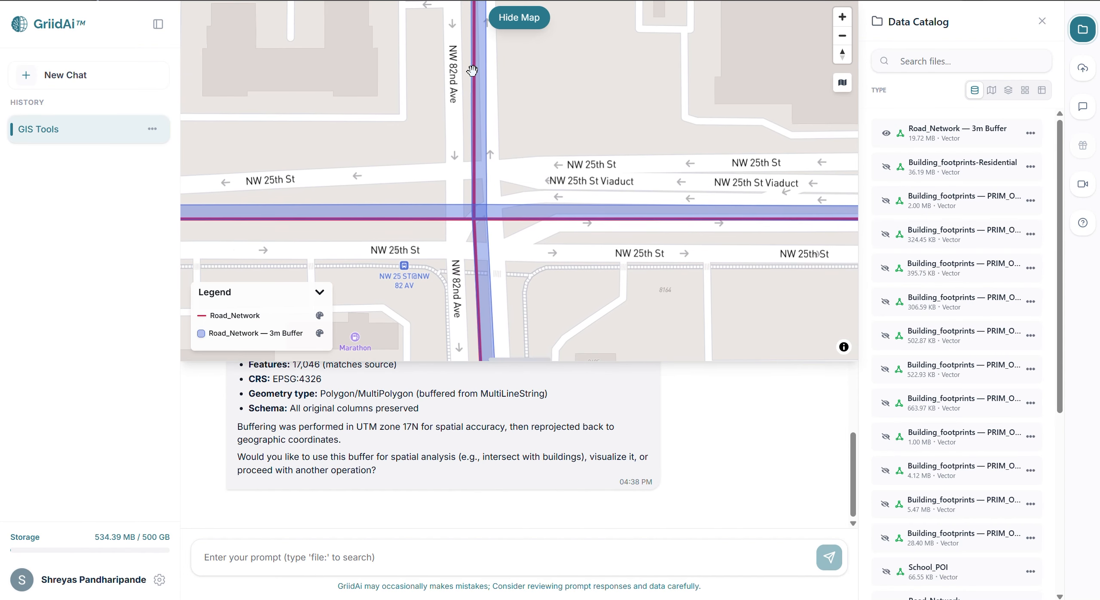
{"action": "left_click_drag", "start_coordinate": [470, 222], "coordinate": [463, 96]}
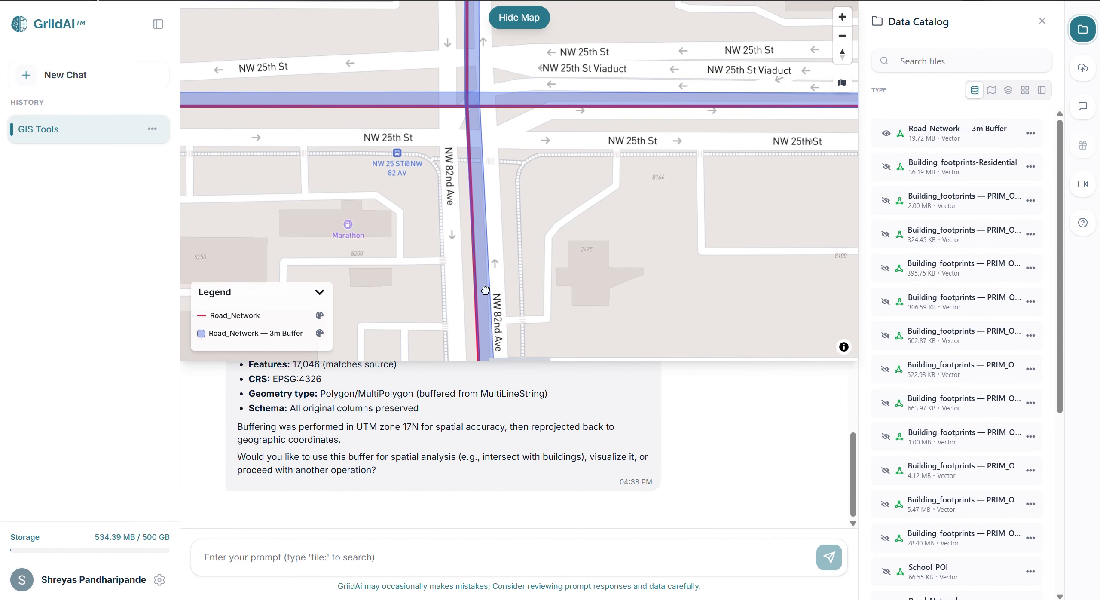
{"action": "left_click_drag", "start_coordinate": [487, 301], "coordinate": [467, 129]}
{"action": "scroll", "coordinate": [516, 253], "scroll_direction": "down", "scroll_amount": 5}
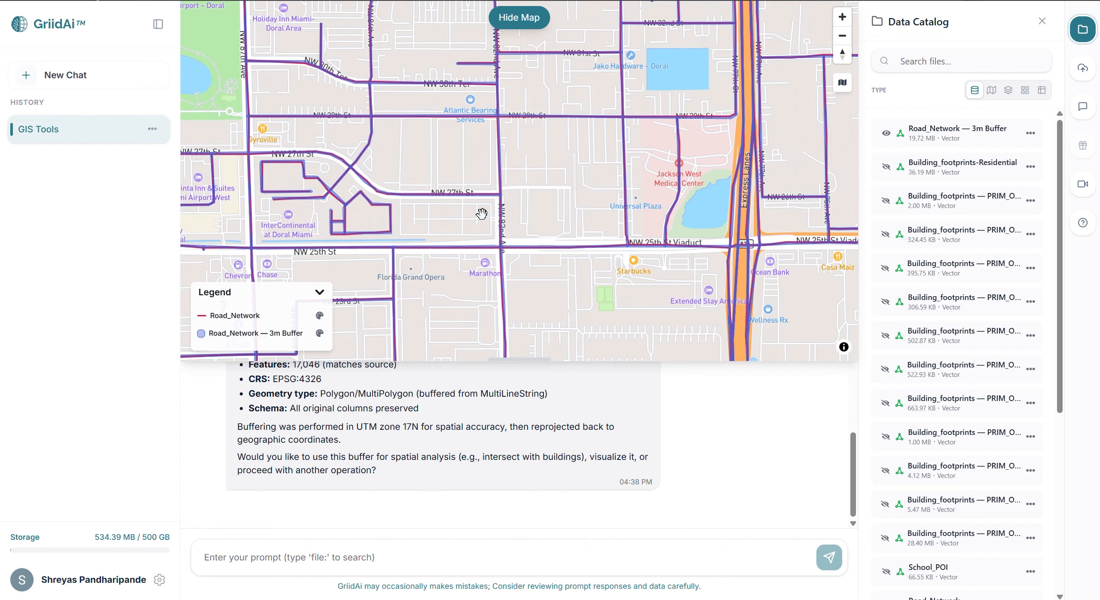
Request a memory-efficient raster mask of MIAMI_DEM by Road_Network — 3m Buffer, setting pixels outside to NoData, and hide the map.
{"action": "type", "text": "4. Mask (Raster Operation) Apply a raster mask on the DEM using the road buffer. Retain only raster values within the buffer and set all other pixels to NoData. Ensure memory-efficient processing and avoid loading the full raster unnecessarily. use file:Road_Network — 3m Buffer and file:MIAMI_DEM"}
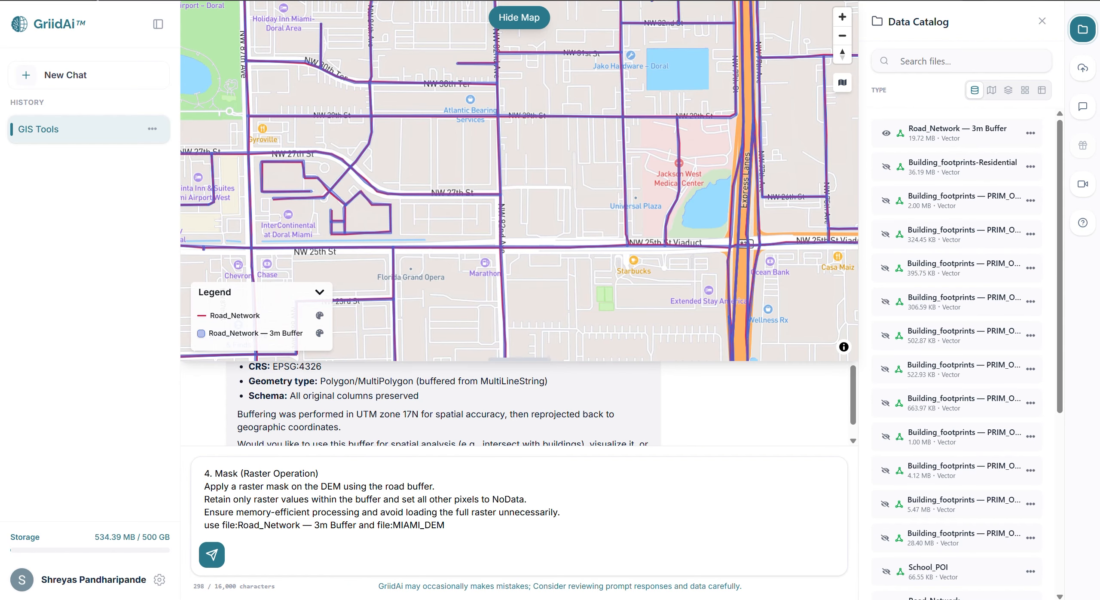
{"action": "left_click", "coordinate": [508, 13]}
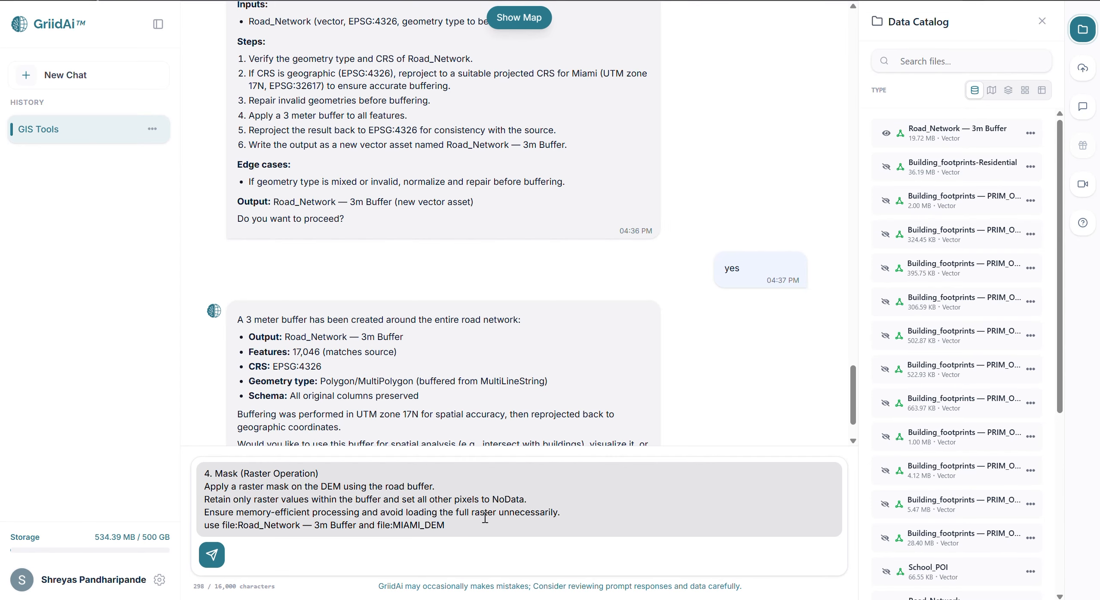
{"action": "key", "text": "Return"}
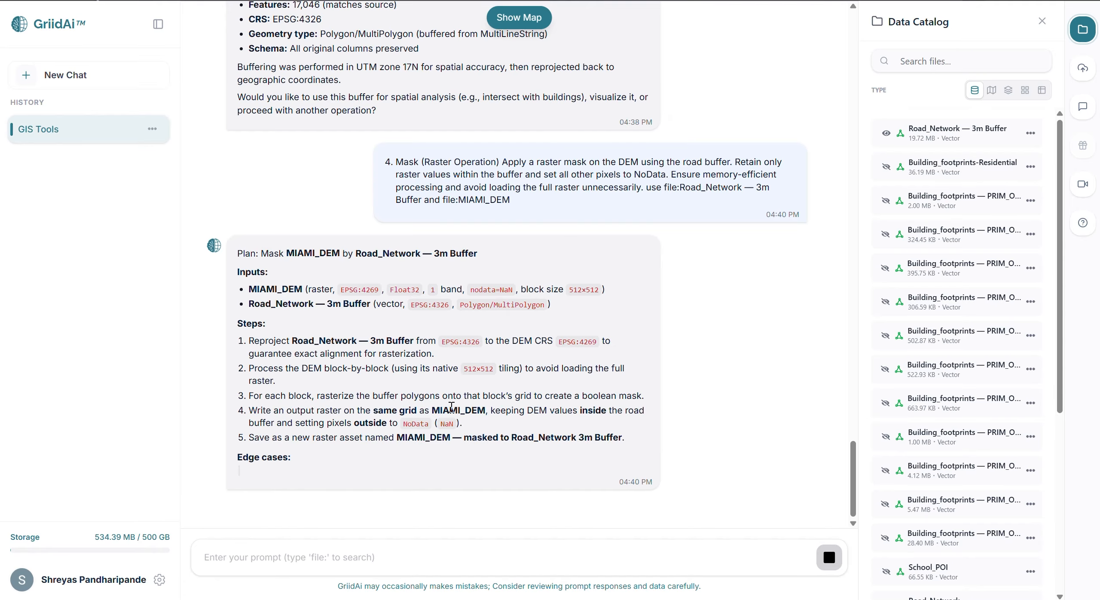
Approve the proposed plan for masking MIAMI_DEM with the road buffer by replying "yes".
{"action": "left_click", "coordinate": [356, 559]}
{"action": "type", "text": "yes"}
{"action": "key", "text": "Return"}
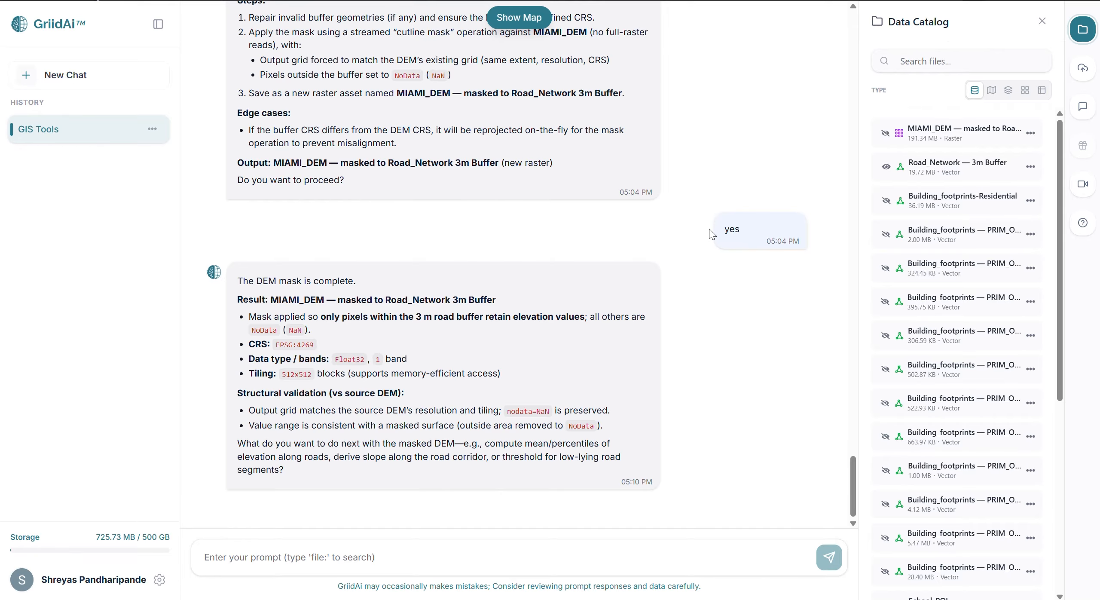
Display the masked MIAMI_DEM raster with the road buffer, inspect its alignment along the streets, and query a pixel value.
{"action": "left_click", "coordinate": [885, 134]}
{"action": "left_click_drag", "start_coordinate": [653, 304], "coordinate": [612, 156]}
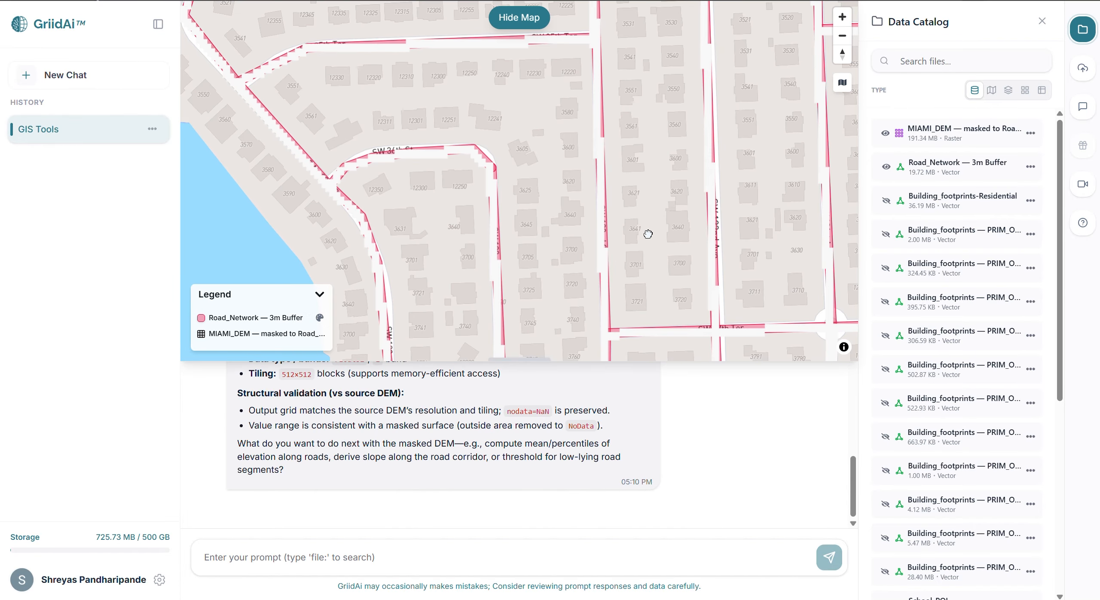
{"action": "left_click_drag", "start_coordinate": [647, 233], "coordinate": [612, 84]}
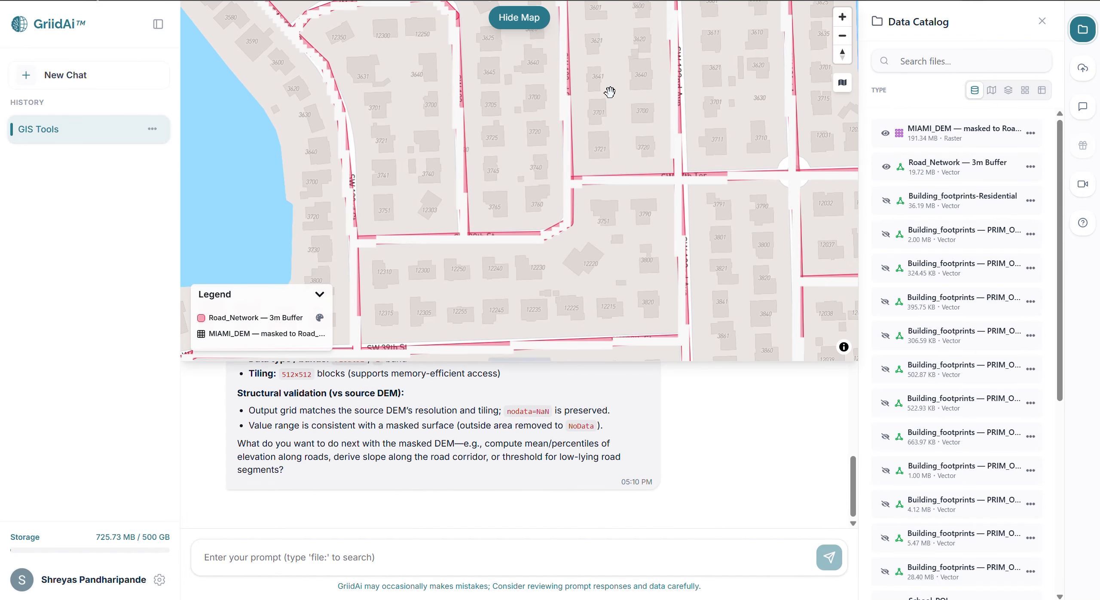
{"action": "left_click_drag", "start_coordinate": [604, 135], "coordinate": [609, 243]}
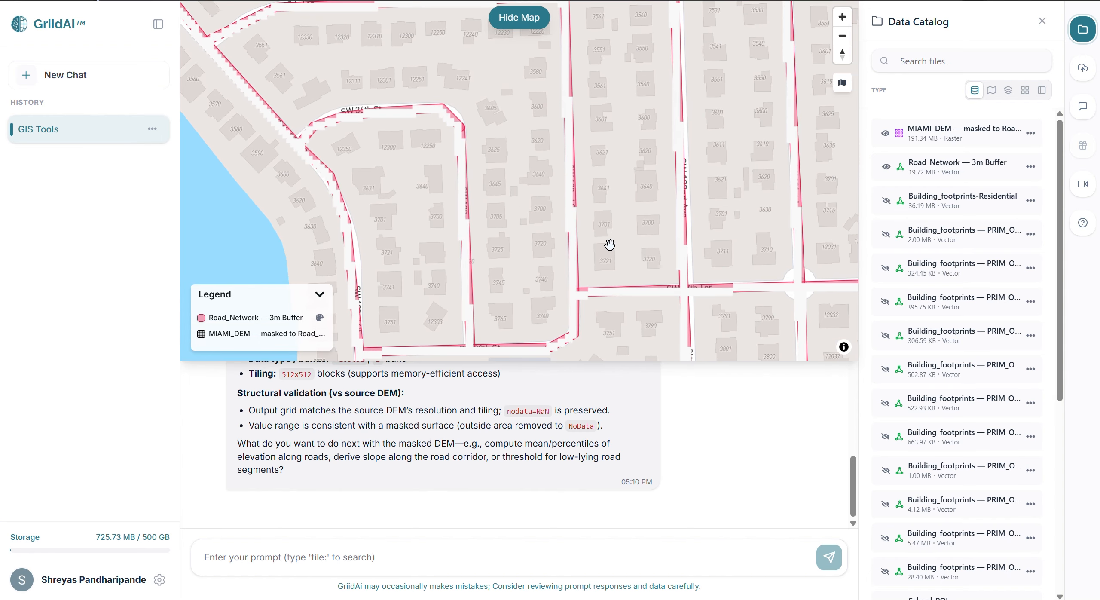
{"action": "left_click_drag", "start_coordinate": [579, 151], "coordinate": [582, 314]}
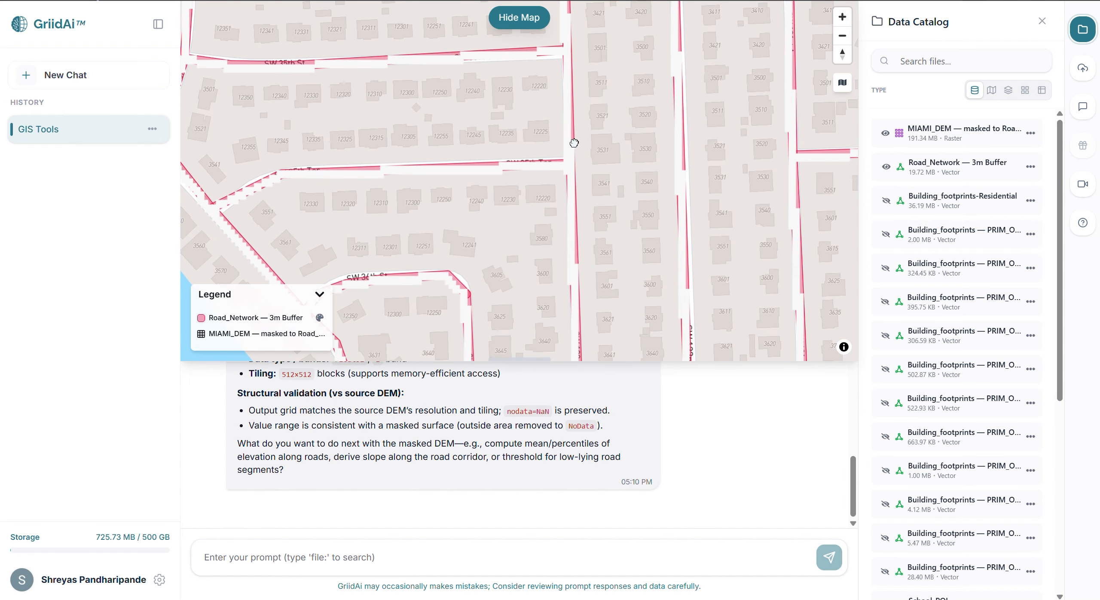
{"action": "left_click_drag", "start_coordinate": [572, 142], "coordinate": [565, 325]}
{"action": "left_click_drag", "start_coordinate": [577, 248], "coordinate": [550, 152]}
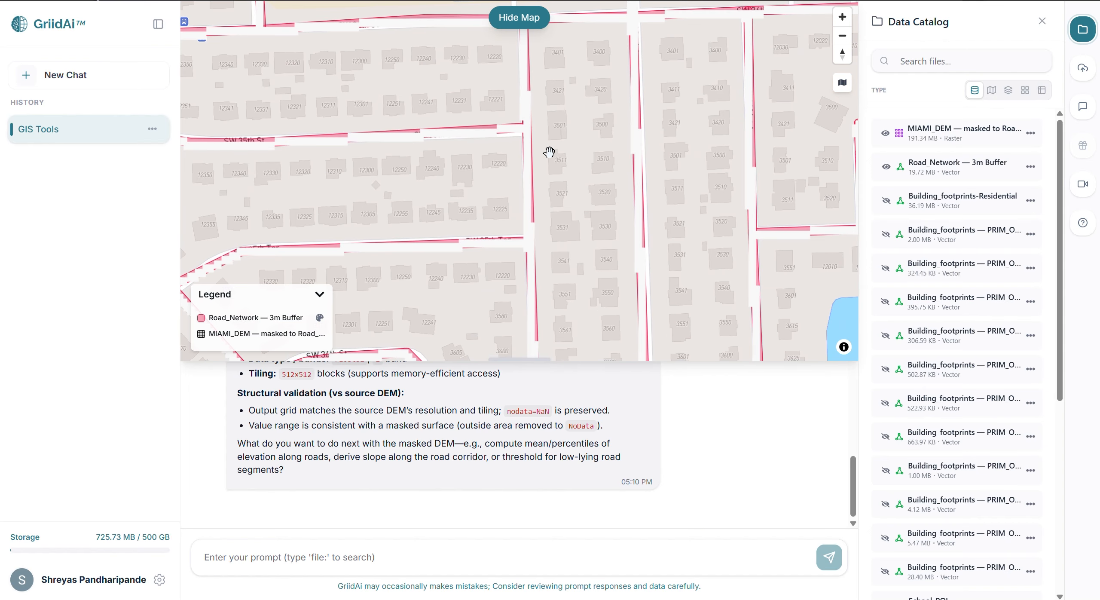
{"action": "left_click", "coordinate": [636, 133]}
{"action": "left_click", "coordinate": [469, 137]}
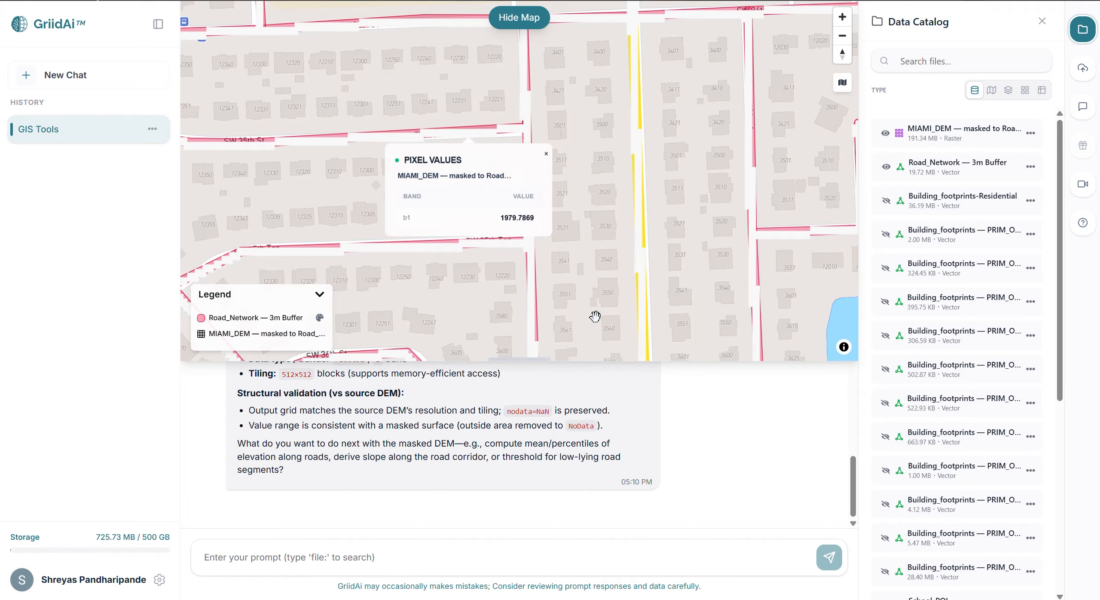
Open the attribute table of Miami census tracts and look through its columns.
{"action": "scroll", "coordinate": [897, 448], "scroll_direction": "down", "scroll_amount": 1}
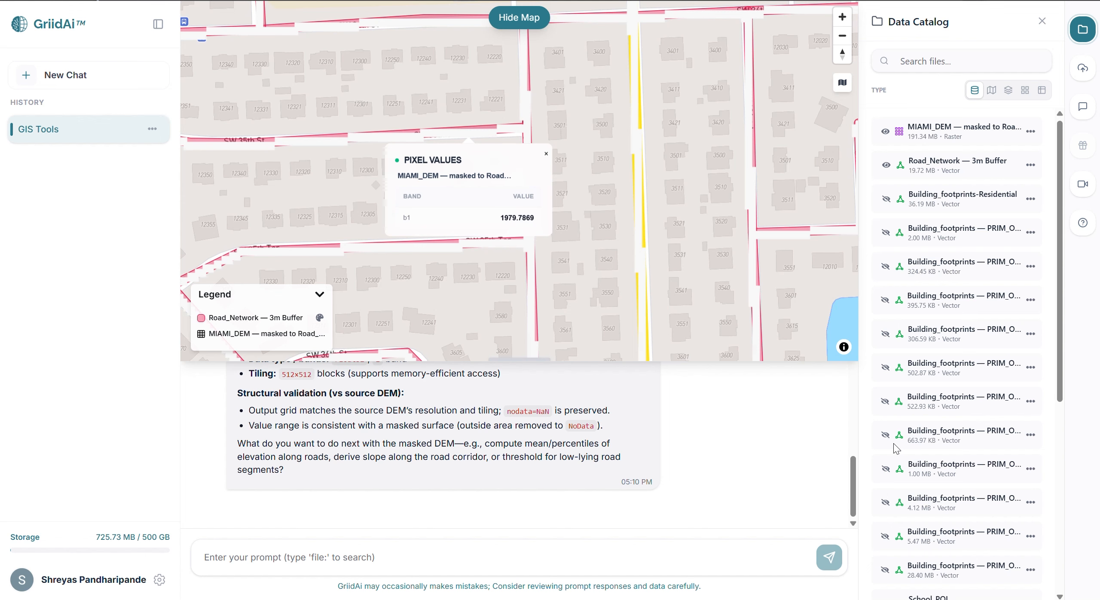
{"action": "scroll", "coordinate": [896, 449], "scroll_direction": "down", "scroll_amount": 5}
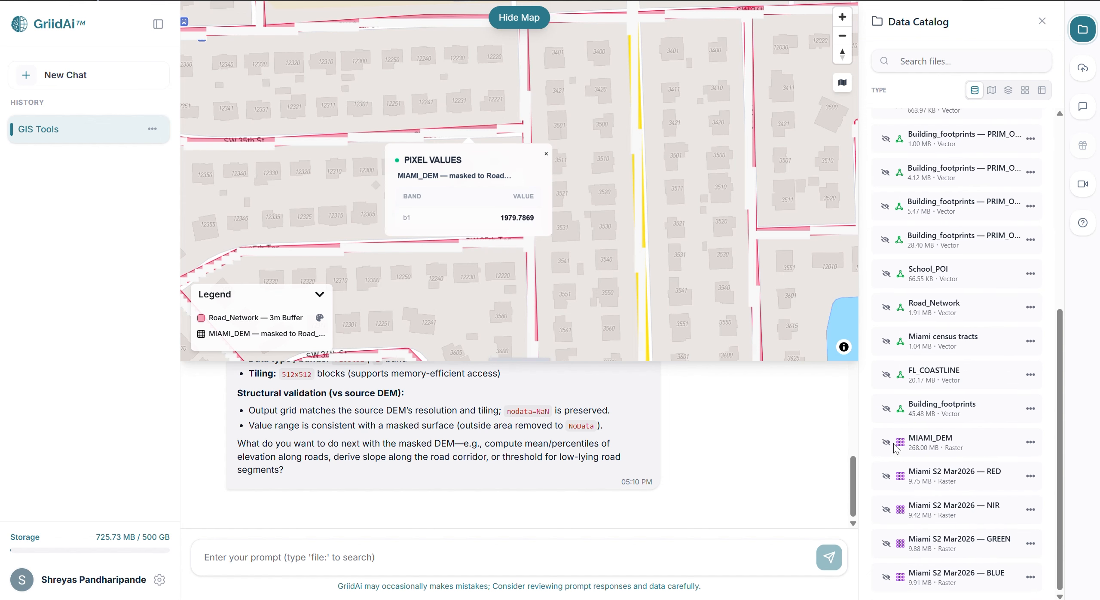
{"action": "left_click", "coordinate": [1030, 340]}
{"action": "left_click", "coordinate": [1012, 368]}
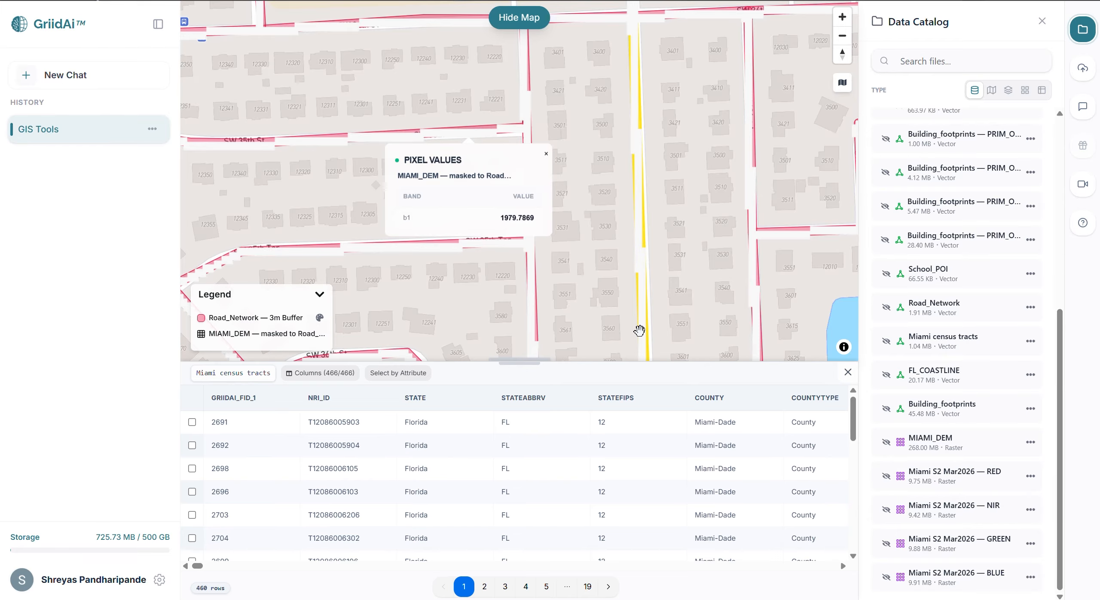
{"action": "scroll", "coordinate": [571, 469], "scroll_direction": "right", "scroll_amount": 10}
{"action": "scroll", "coordinate": [571, 466], "scroll_direction": "left", "scroll_amount": 15}
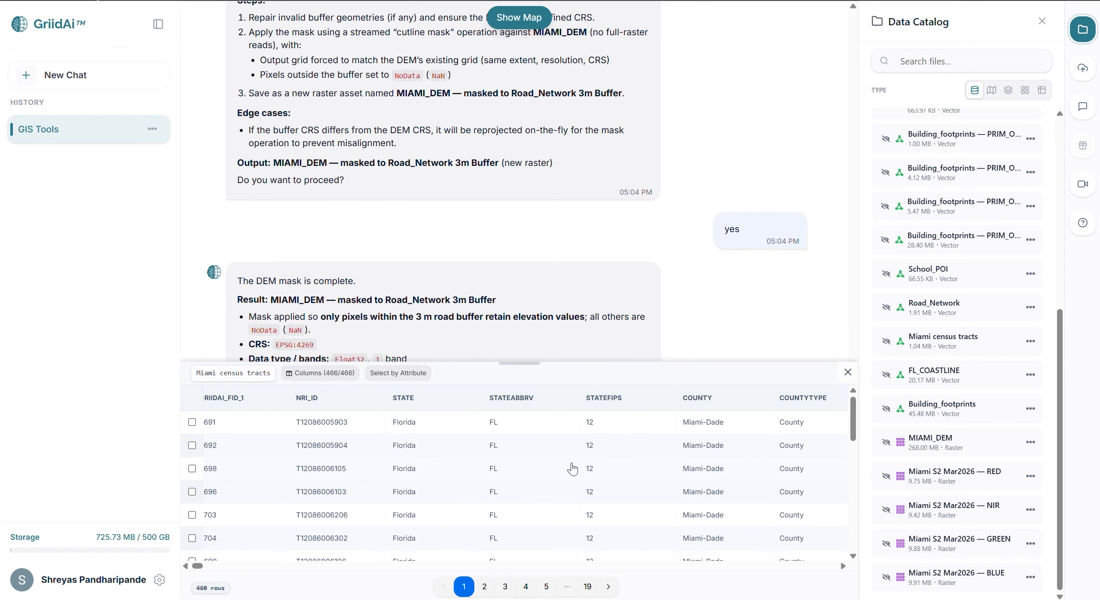
Display Miami census tracts on the map and hide the Road_Network — 3m Buffer and masked MIAMI_DEM layers.
{"action": "left_click", "coordinate": [886, 340]}
{"action": "scroll", "coordinate": [880, 254], "scroll_direction": "up", "scroll_amount": 7}
{"action": "left_click", "coordinate": [886, 167]}
{"action": "left_click", "coordinate": [885, 133]}
{"action": "scroll", "coordinate": [938, 339], "scroll_direction": "down", "scroll_amount": 7}
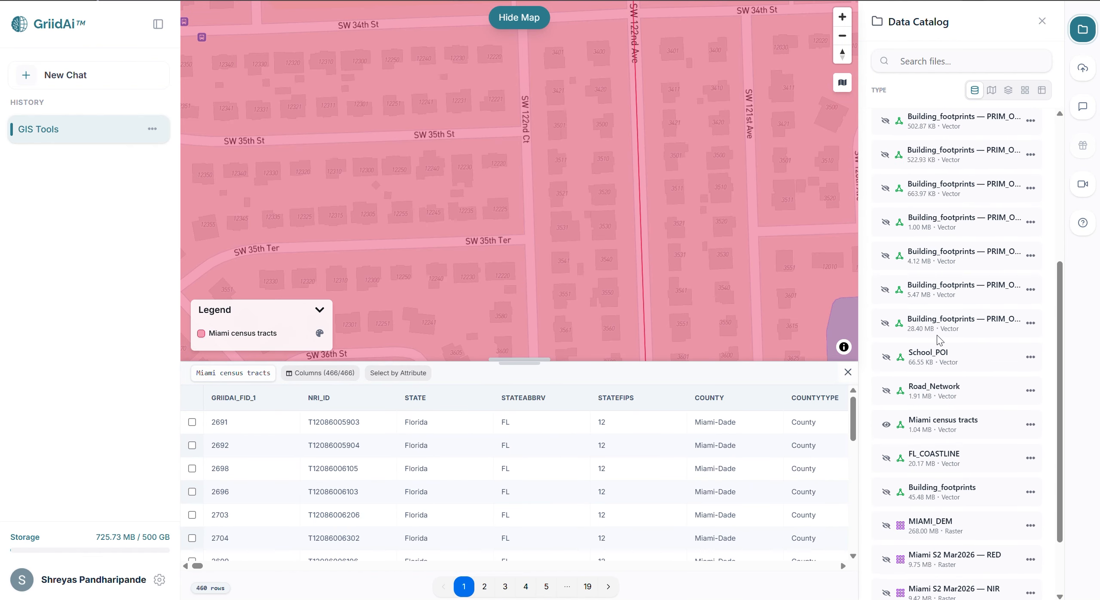
{"action": "left_click", "coordinate": [1030, 341]}
{"action": "left_click", "coordinate": [1029, 410]}
{"action": "scroll", "coordinate": [571, 160], "scroll_direction": "up", "scroll_amount": 4}
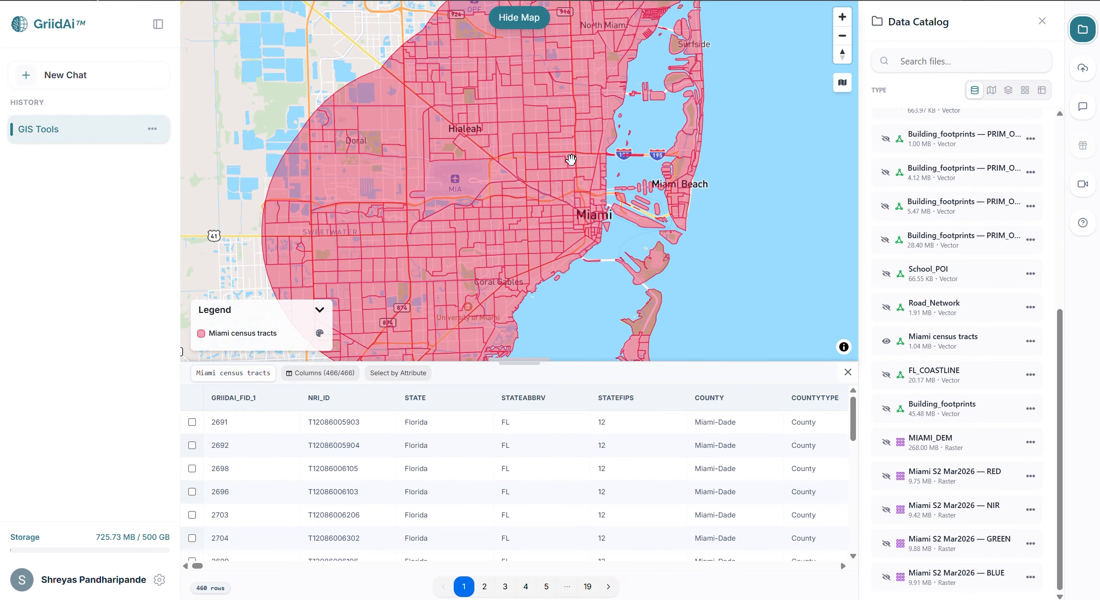
Inspect the attributes of a census tract northeast of Coral Gables on the map.
{"action": "left_click_drag", "start_coordinate": [525, 174], "coordinate": [497, 125]}
{"action": "left_click_drag", "start_coordinate": [484, 251], "coordinate": [473, 177]}
{"action": "left_click", "coordinate": [473, 177]}
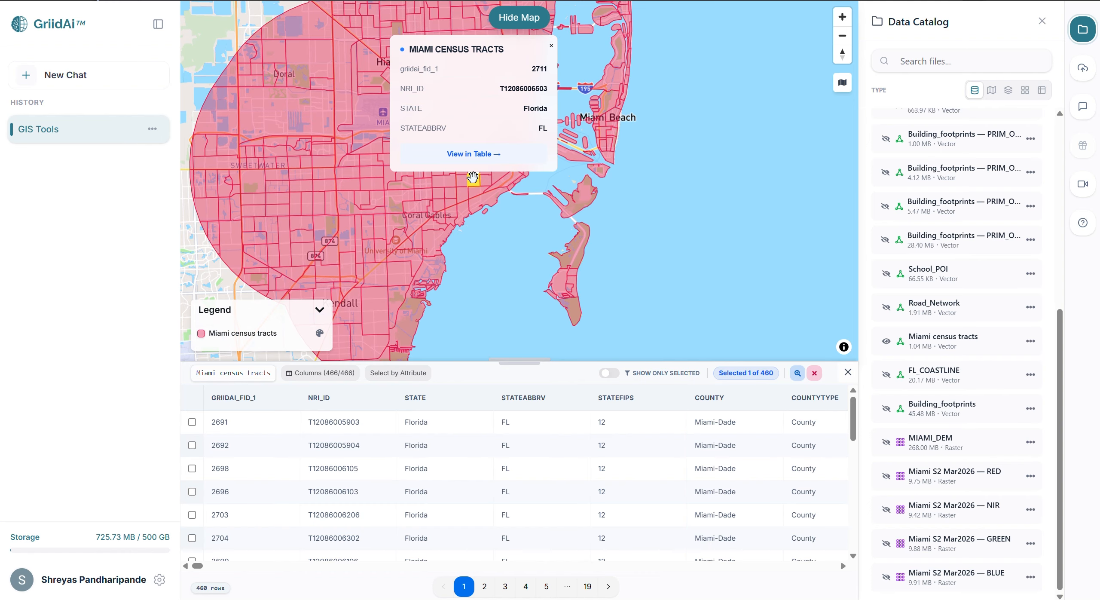
{"action": "left_click", "coordinate": [464, 178]}
{"action": "left_click", "coordinate": [471, 181]}
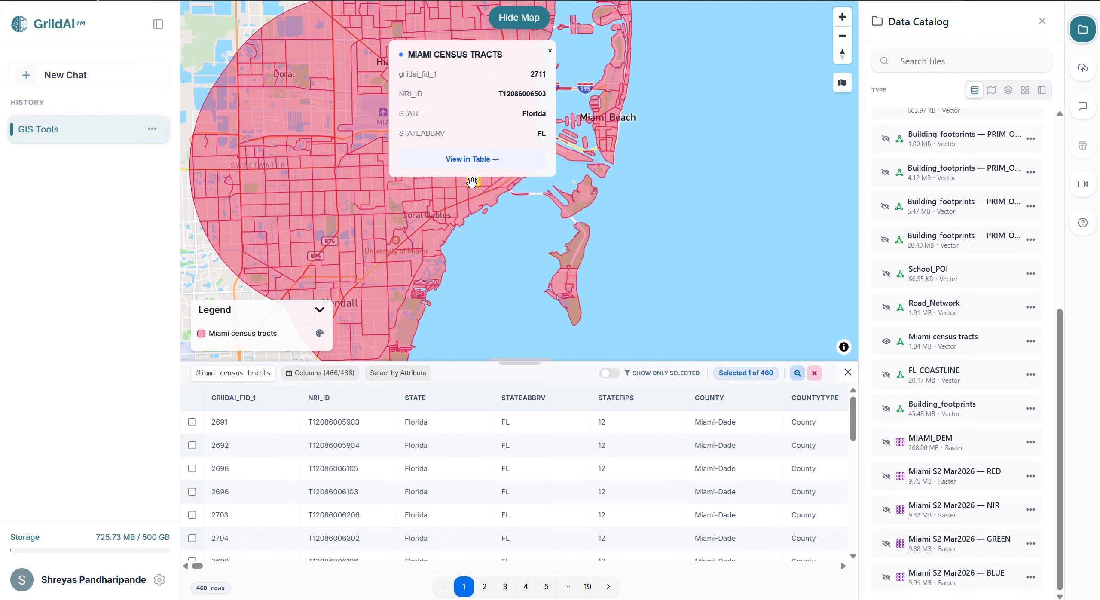
Inspect the attributes of several census tracts on the map, around Coral Gables, Kendall, Doral and Hialeah.
{"action": "left_click", "coordinate": [440, 201]}
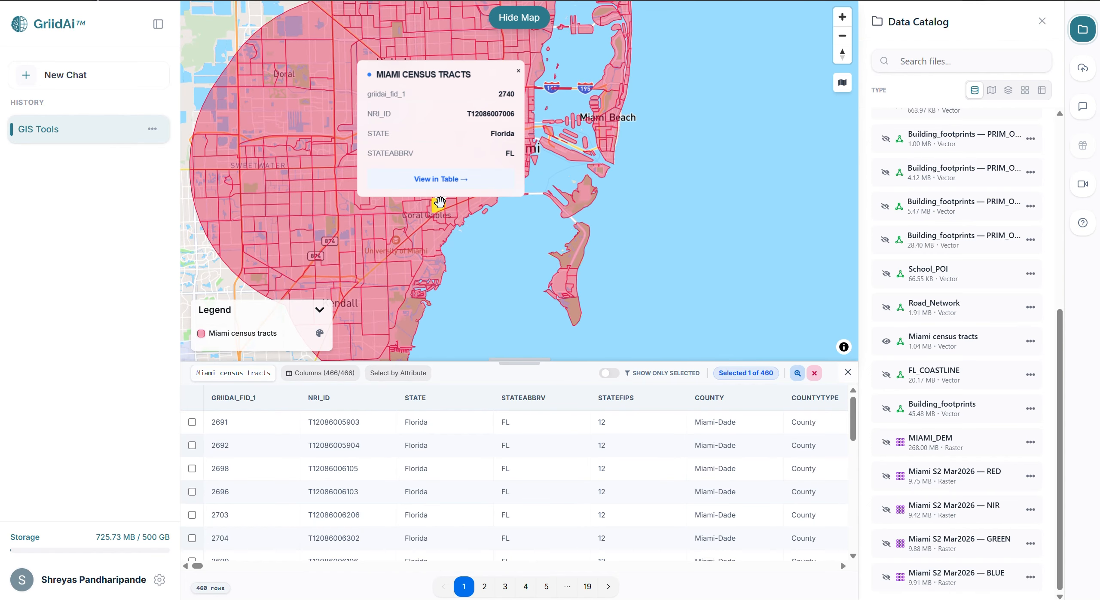
{"action": "left_click", "coordinate": [377, 313]}
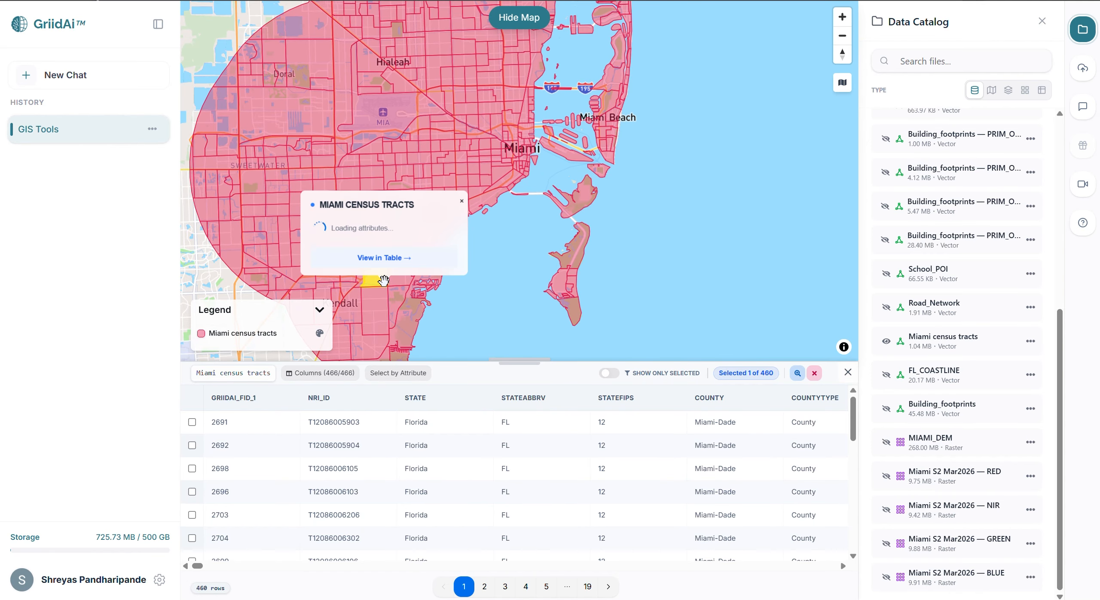
{"action": "left_click", "coordinate": [347, 110]}
{"action": "left_click", "coordinate": [422, 74]}
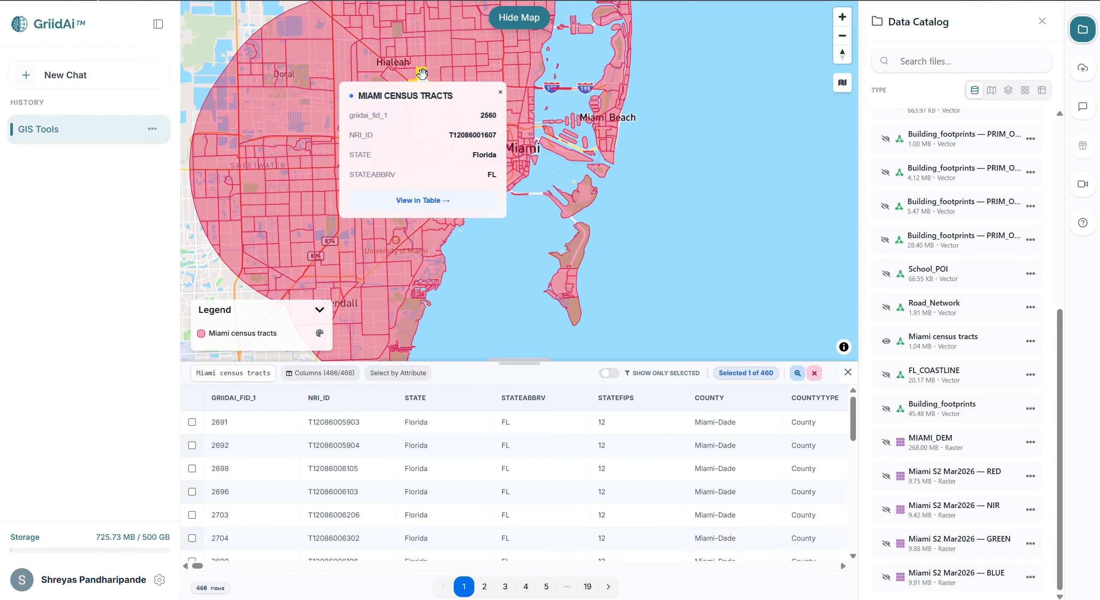
{"action": "left_click", "coordinate": [519, 17]}
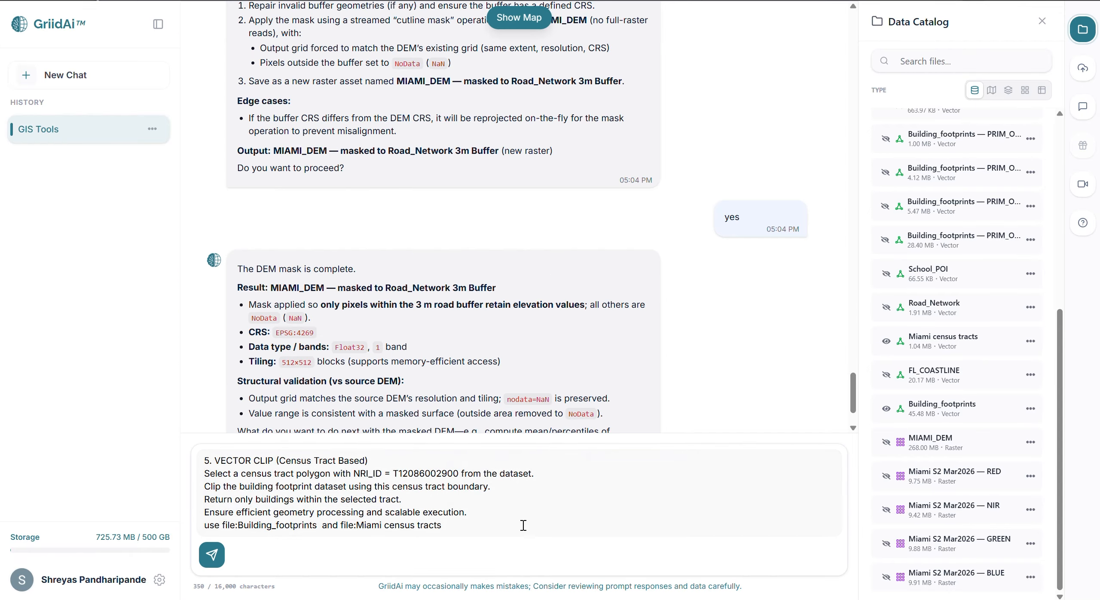
{"action": "key", "text": "Return"}
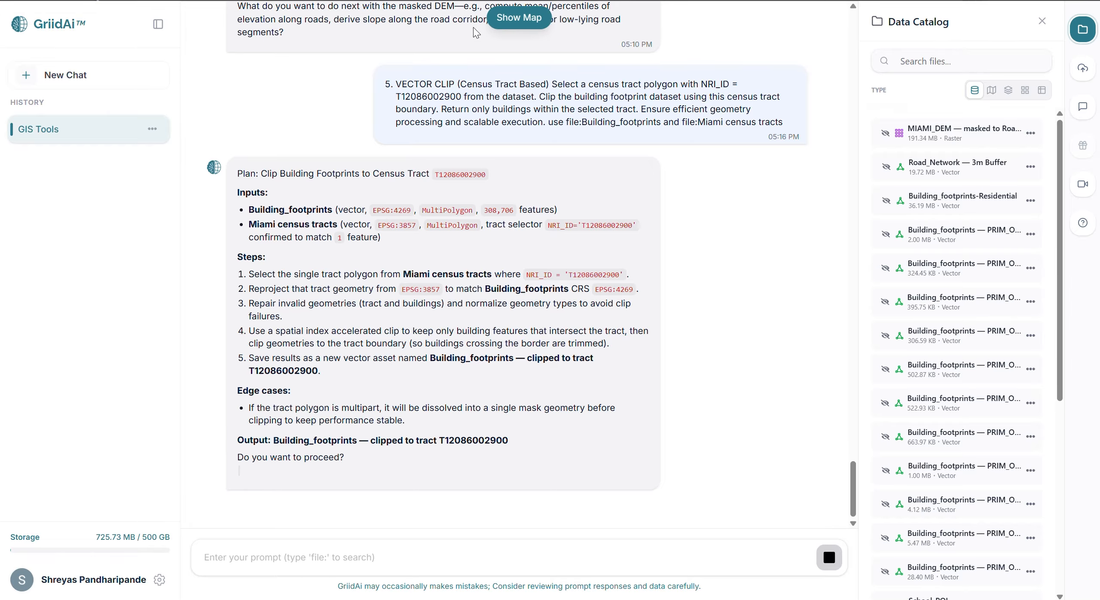
{"action": "left_click", "coordinate": [304, 559]}
{"action": "type", "text": "yes"}
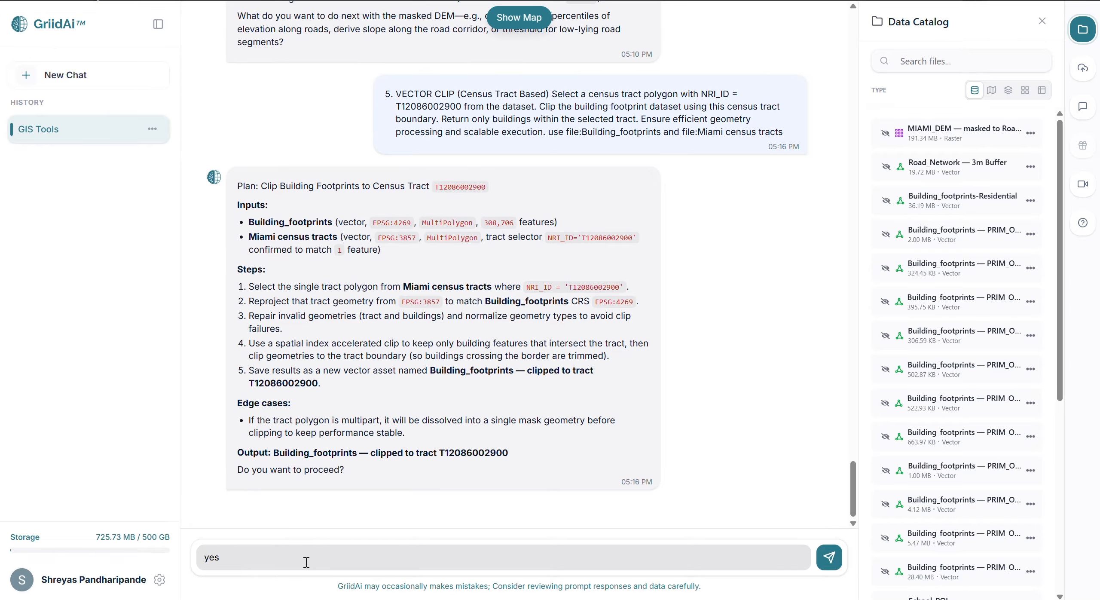
{"action": "key", "text": "Return"}
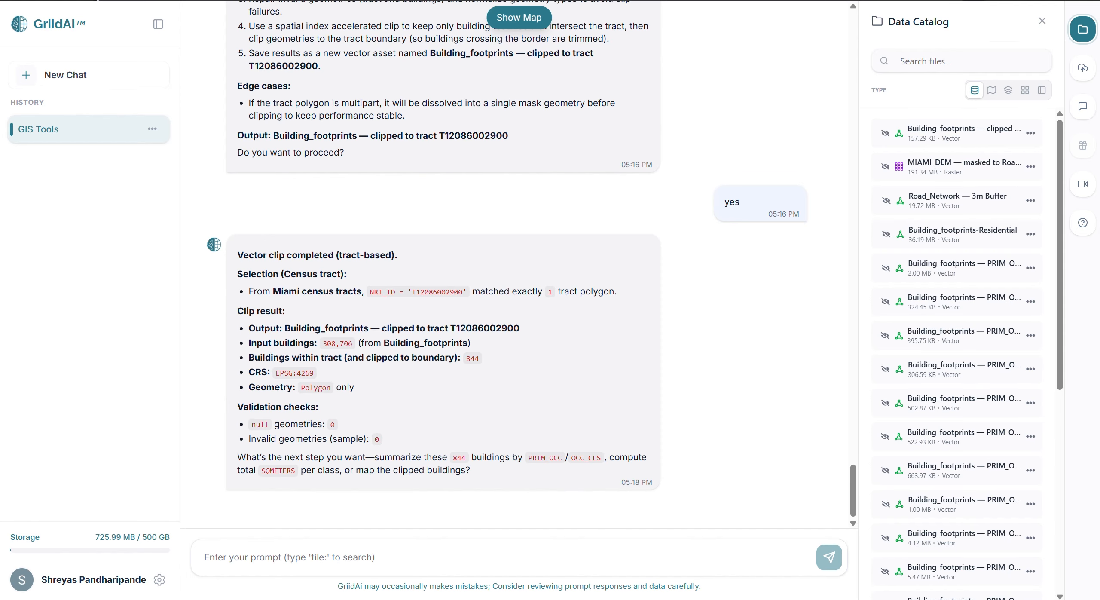
Display the clipped Building_footprints layer on the map and inspect its buildings against the census tract boundary.
{"action": "left_click", "coordinate": [885, 133]}
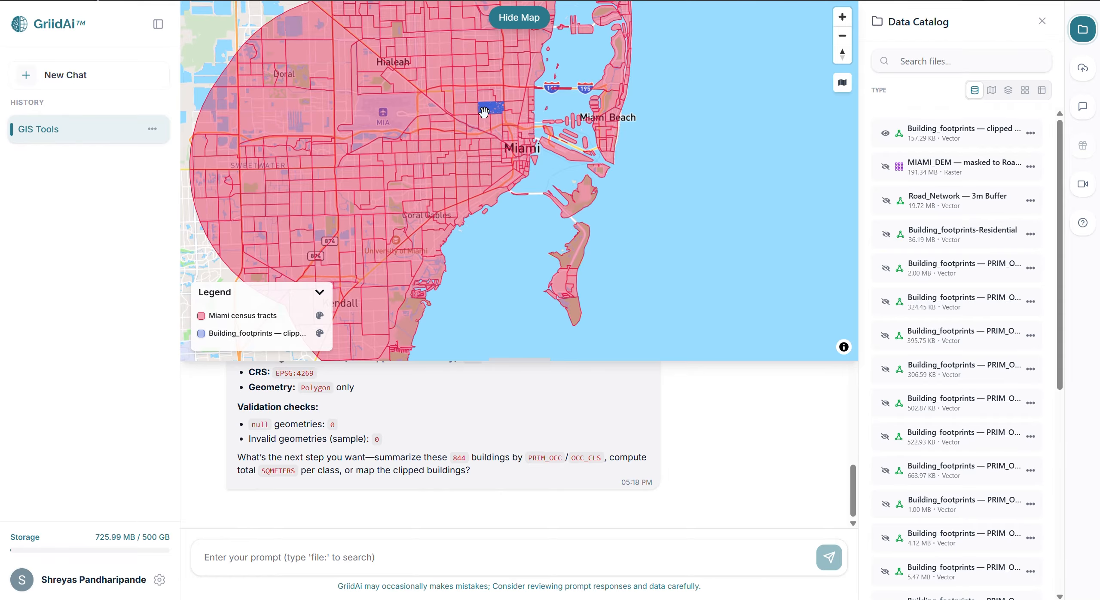
{"action": "scroll", "coordinate": [494, 111], "scroll_direction": "up", "scroll_amount": 1}
{"action": "scroll", "coordinate": [495, 111], "scroll_direction": "up", "scroll_amount": 8}
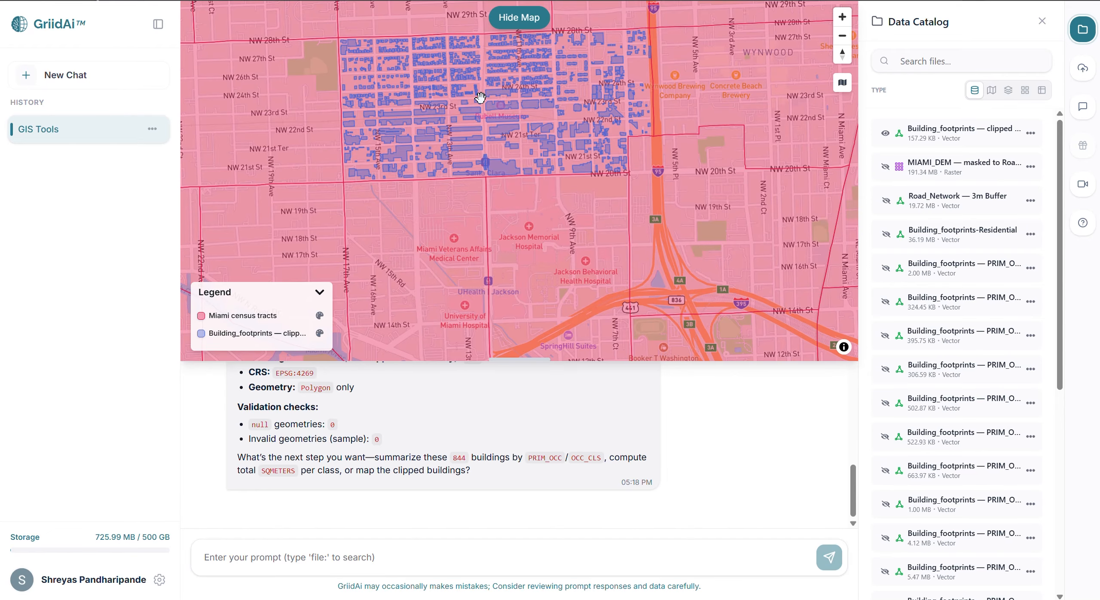
{"action": "left_click_drag", "start_coordinate": [481, 98], "coordinate": [458, 115]}
Prompt a 500 meter buffer around School_POI and a selection of Building_footprints within that distance without modifying geometry, and approve the plan.
{"action": "left_click", "coordinate": [532, 18]}
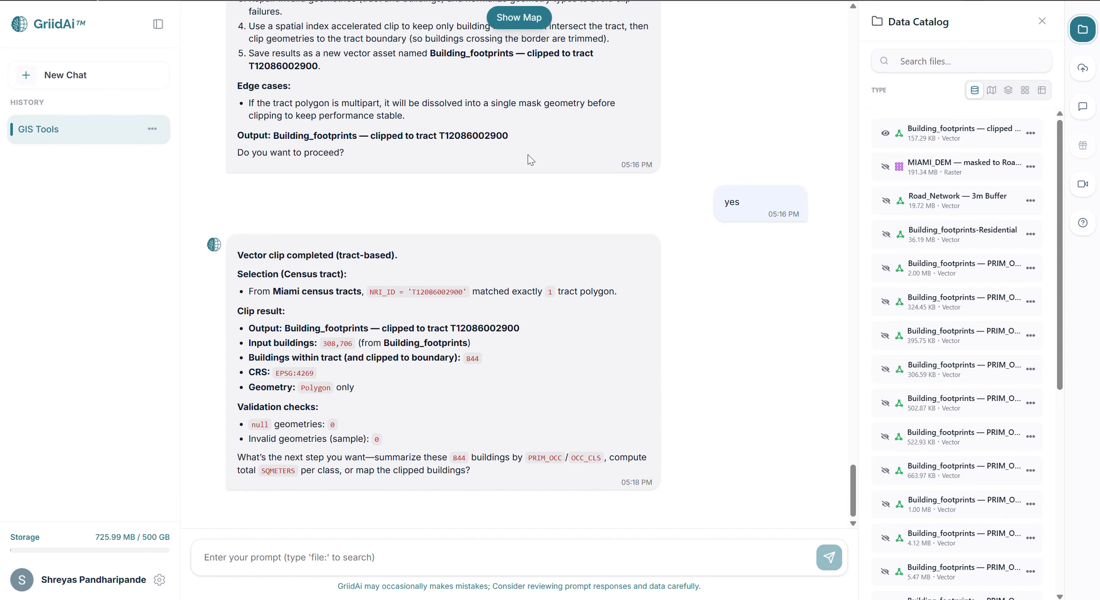
{"action": "type", "text": "6. Buffer (Schools) and 7. SELECT BY LOCATION  Create a 500 meter buffer around school points. Ensure efficient spatial processing. Select building footprints that fall within 500 meters of school points. Highlight the selected features without modifying geometry. Ensure efficient spatial indexing.  use file:Building_footprints and file:School_POI"}
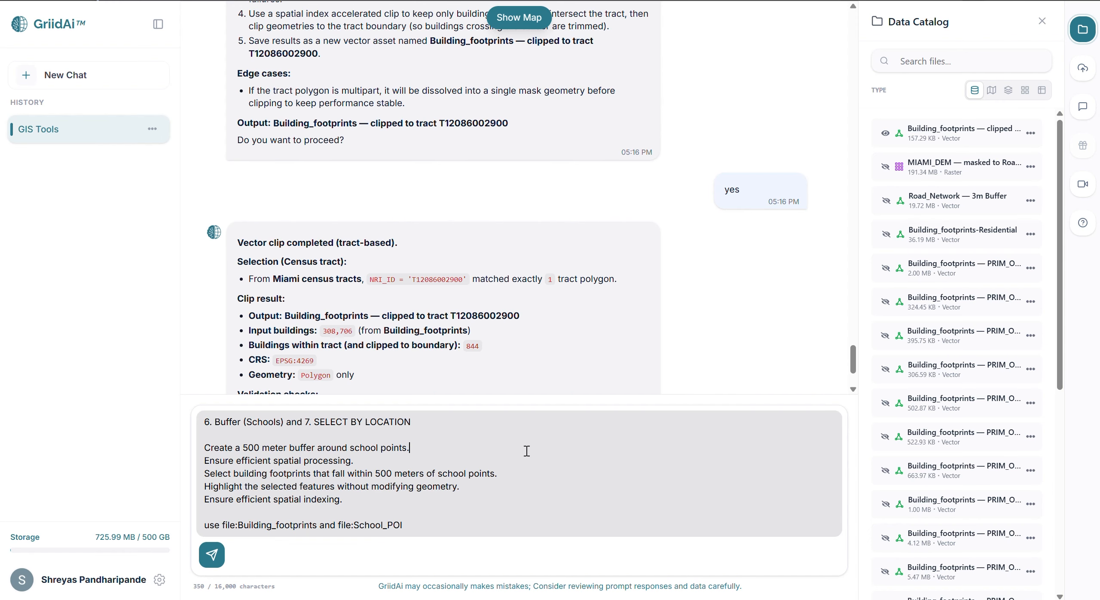
{"action": "key", "text": "Return"}
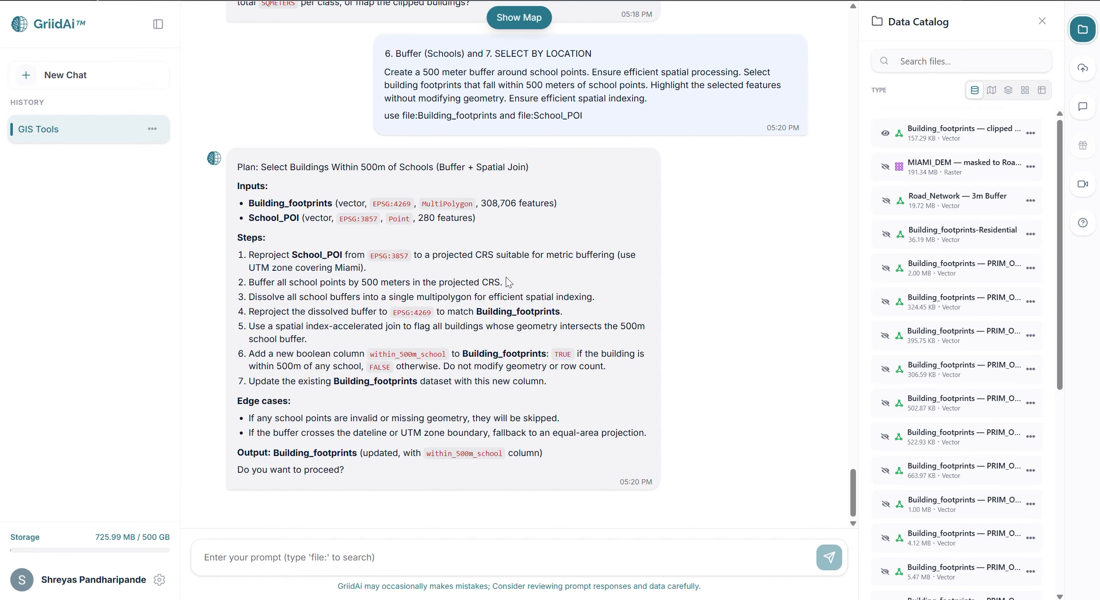
{"action": "left_click", "coordinate": [368, 556]}
{"action": "type", "text": "yes"}
{"action": "key", "text": "Return"}
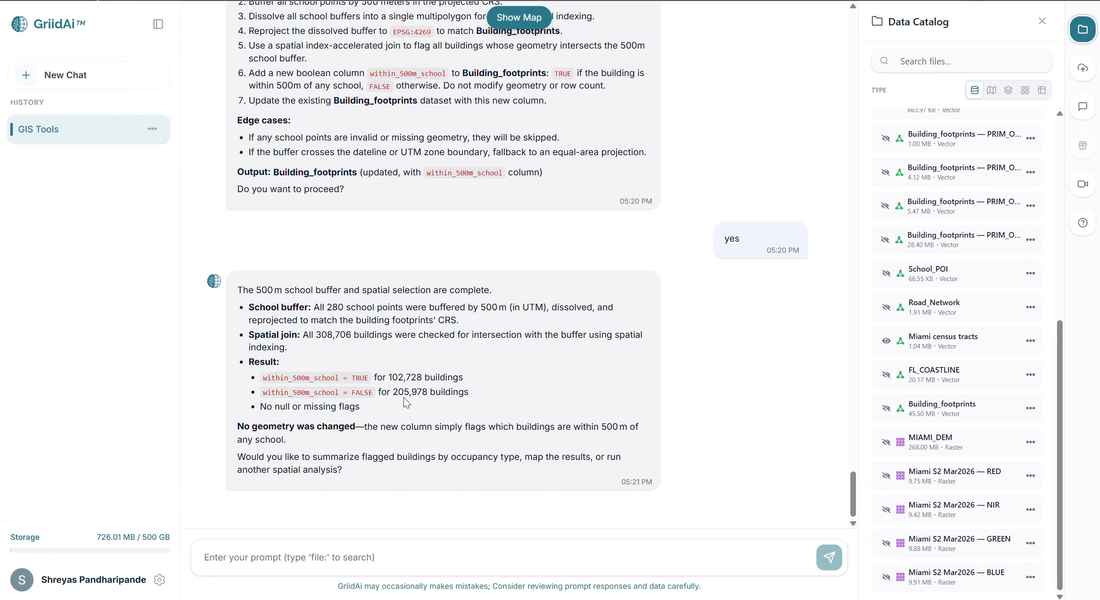
Open the Building_footprints attribute table, examine the WITHIN_500M_SCHOOL column across the rows, and close the table.
{"action": "left_click", "coordinate": [1030, 407]}
{"action": "left_click", "coordinate": [1009, 434]}
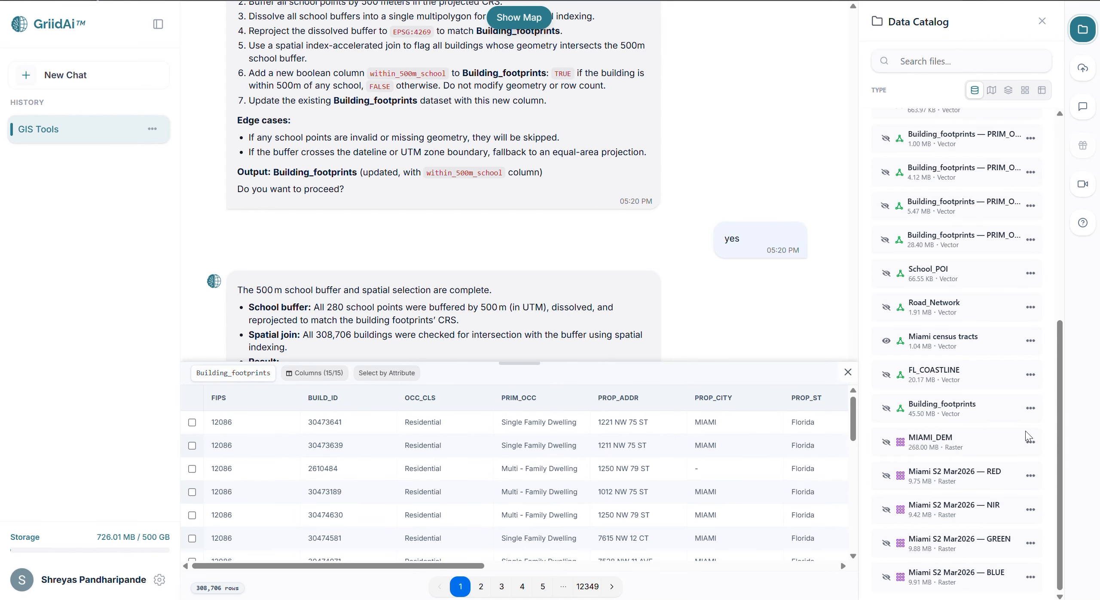
{"action": "left_click_drag", "start_coordinate": [474, 566], "coordinate": [861, 536]}
{"action": "scroll", "coordinate": [793, 506], "scroll_direction": "down", "scroll_amount": 10}
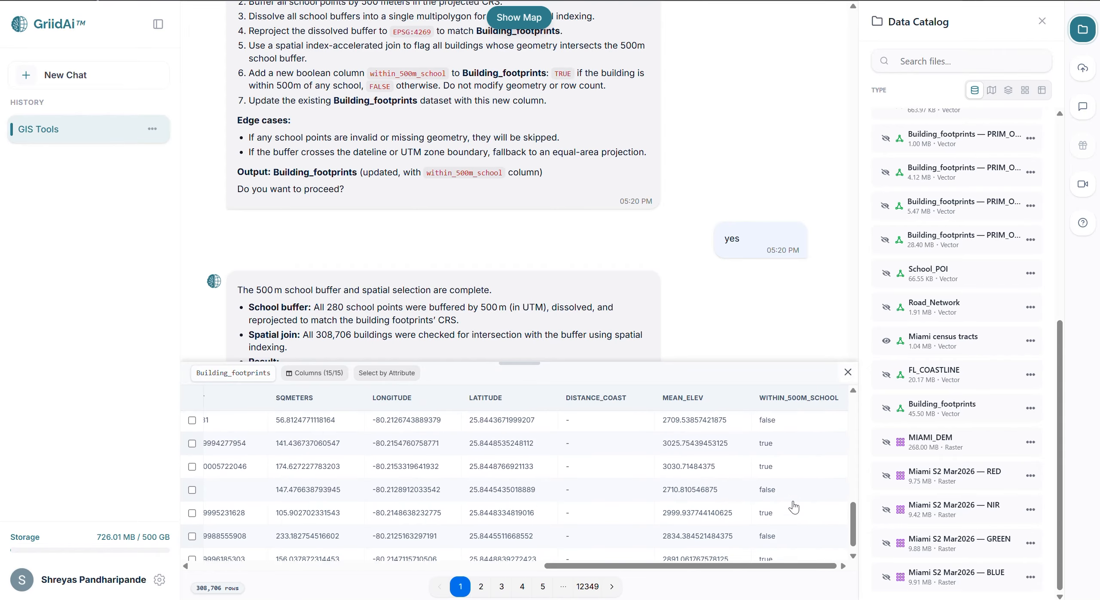
{"action": "scroll", "coordinate": [793, 507], "scroll_direction": "up", "scroll_amount": 10}
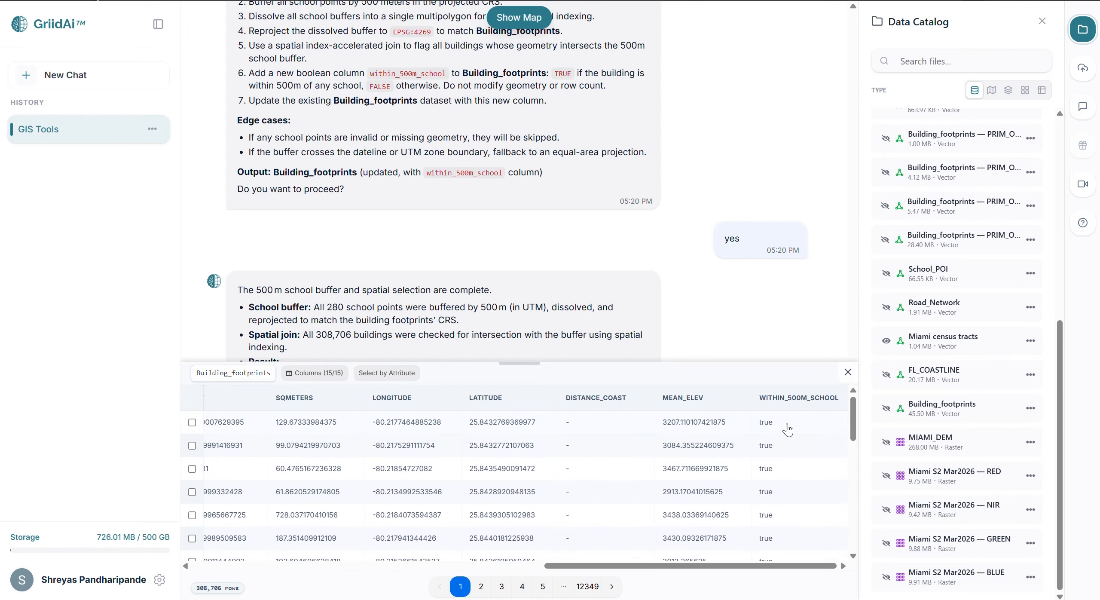
{"action": "scroll", "coordinate": [783, 447], "scroll_direction": "down", "scroll_amount": 2}
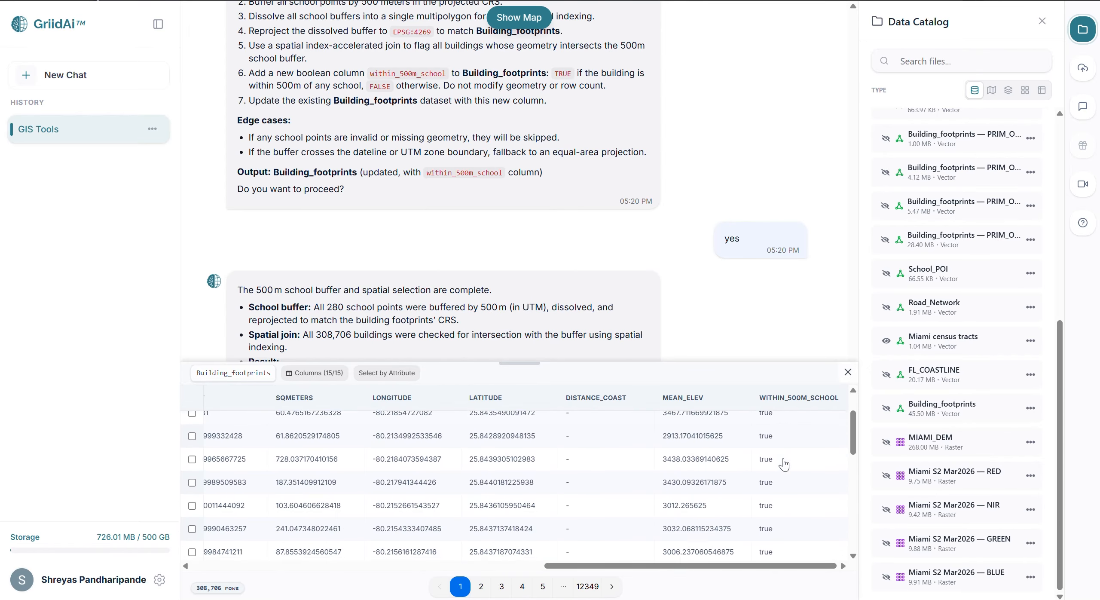
{"action": "left_click", "coordinate": [847, 372]}
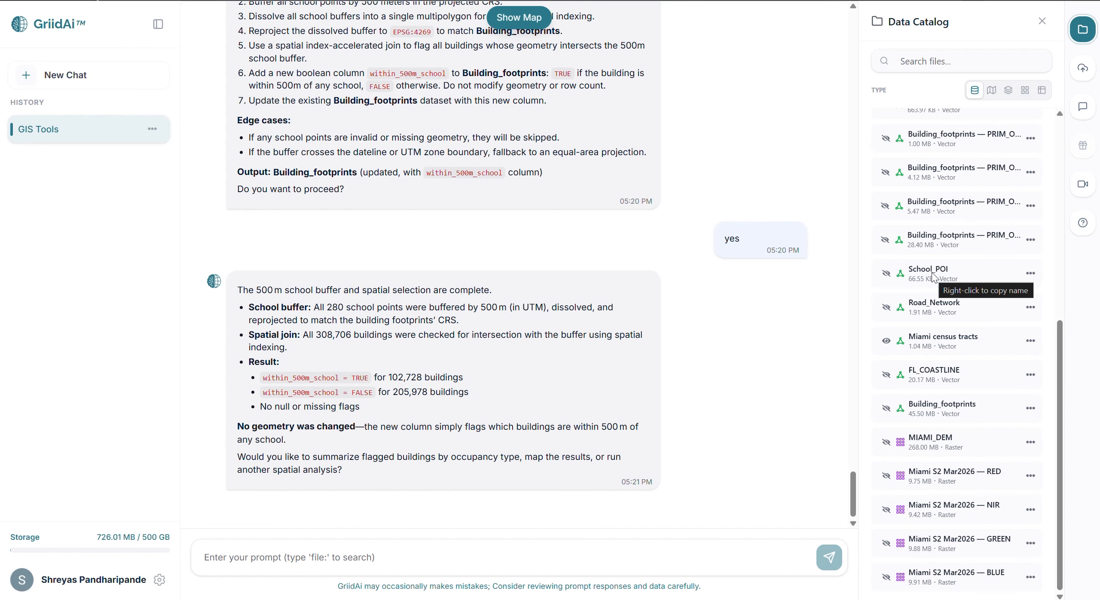
Display School_POI and Miami census tracts together on the map and inspect how the schools are distributed across the tracts.
{"action": "left_click", "coordinate": [886, 273]}
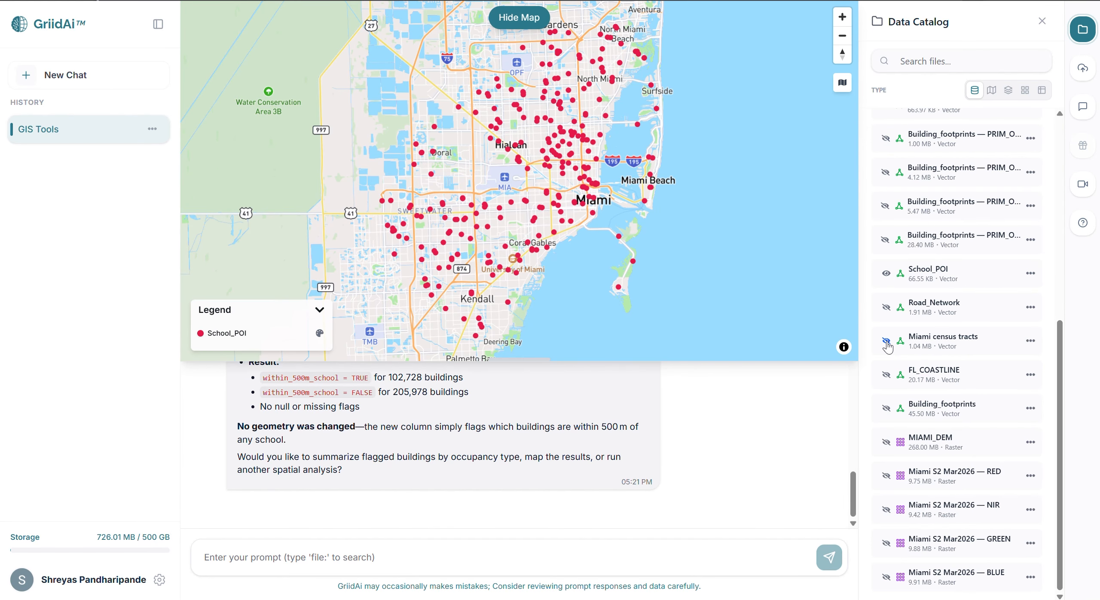
{"action": "left_click", "coordinate": [886, 341]}
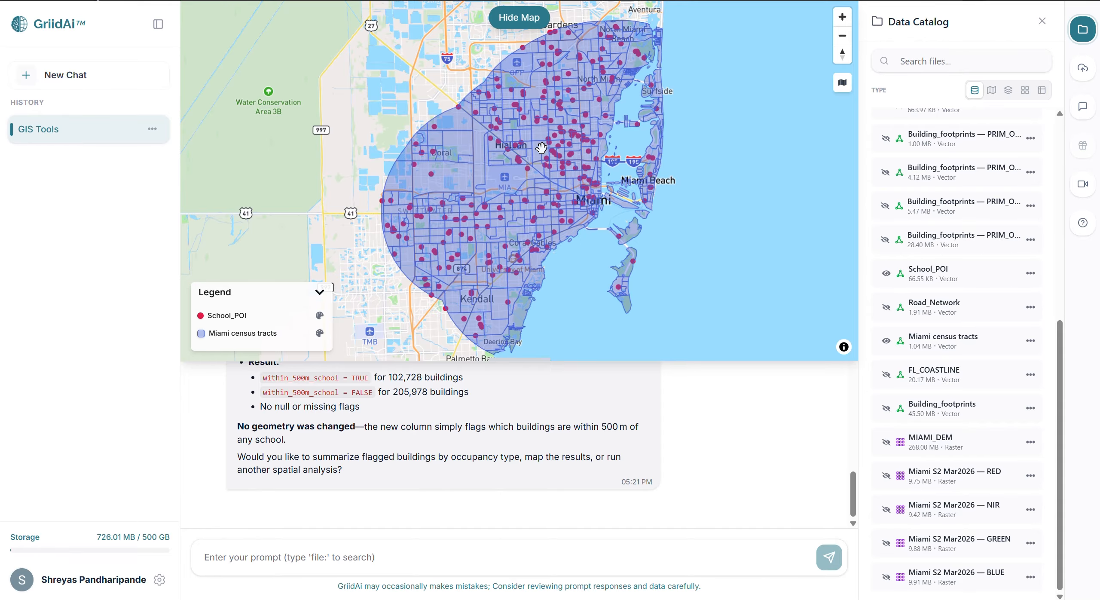
{"action": "left_click_drag", "start_coordinate": [539, 133], "coordinate": [528, 177]}
{"action": "scroll", "coordinate": [530, 180], "scroll_direction": "up", "scroll_amount": 1}
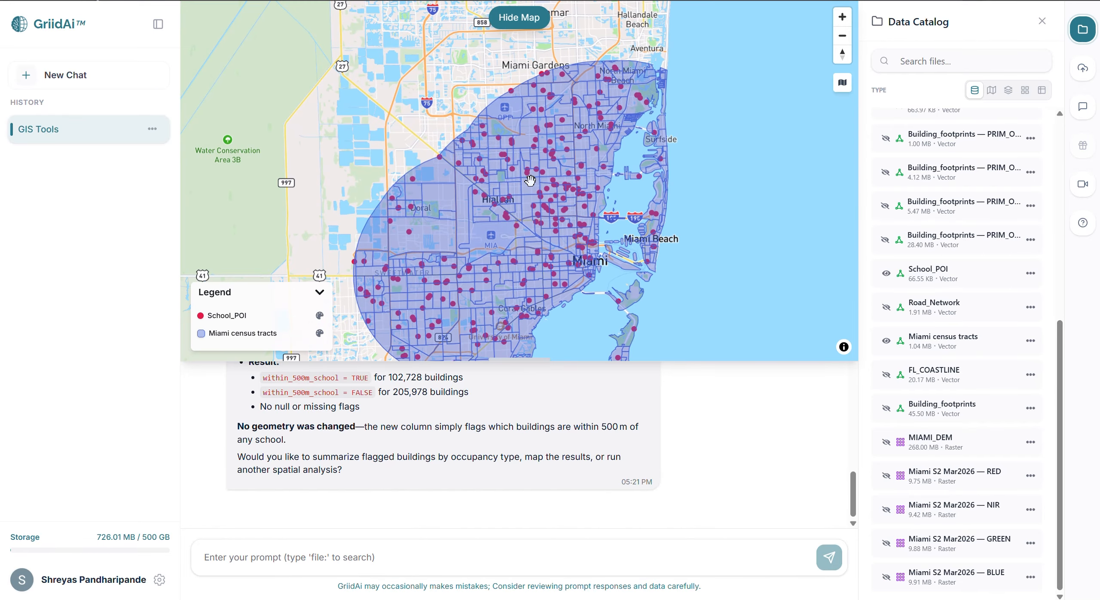
{"action": "scroll", "coordinate": [530, 180], "scroll_direction": "up", "scroll_amount": 5}
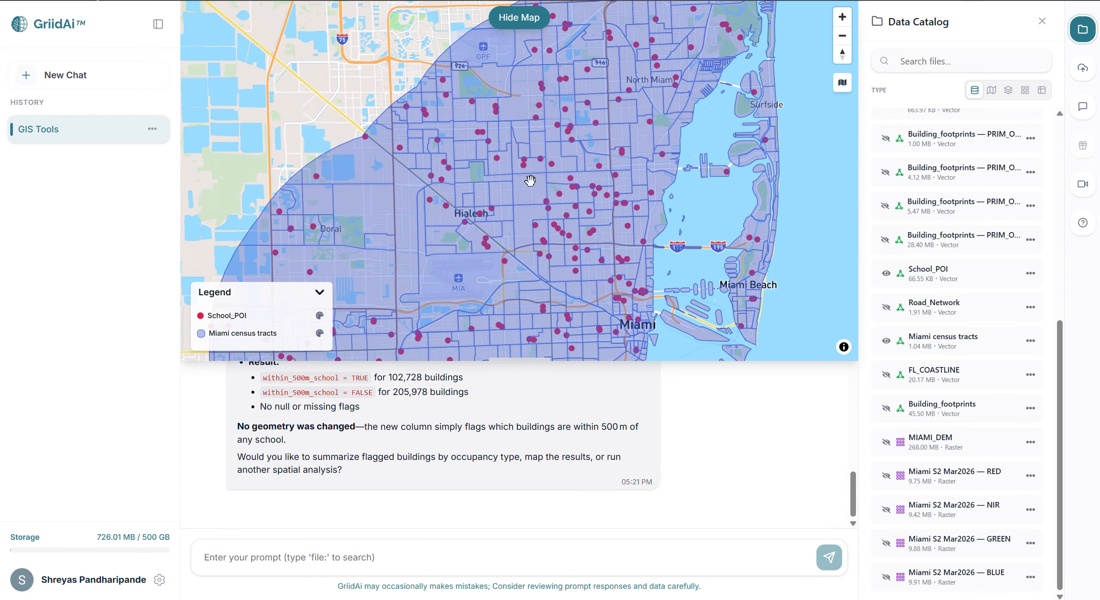
{"action": "scroll", "coordinate": [530, 180], "scroll_direction": "up", "scroll_amount": 1}
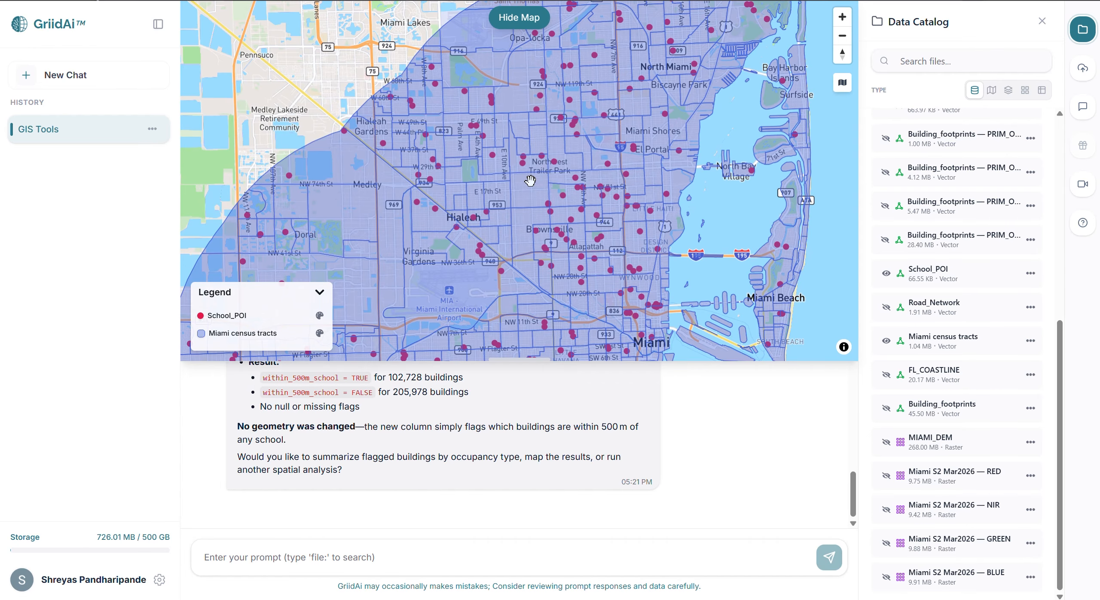
Prompt a point-in-polygon analysis that tabulates the School_POI count for each Miami census tract ID, and approve the plan.
{"action": "type", "text": "8. POINT IN POLYGON (Schools in Tract) Identify school points that fall within each census tract polygon using point-in-polygon analysis. Create a table listing census tract ID and the count of schools within each tract. Ensure efficient spatial indexing and scalable processing.  use file:School_POI and file:Miami census tracts"}
{"action": "key", "text": "Return"}
{"action": "left_click", "coordinate": [519, 18]}
{"action": "type", "text": "yes"}
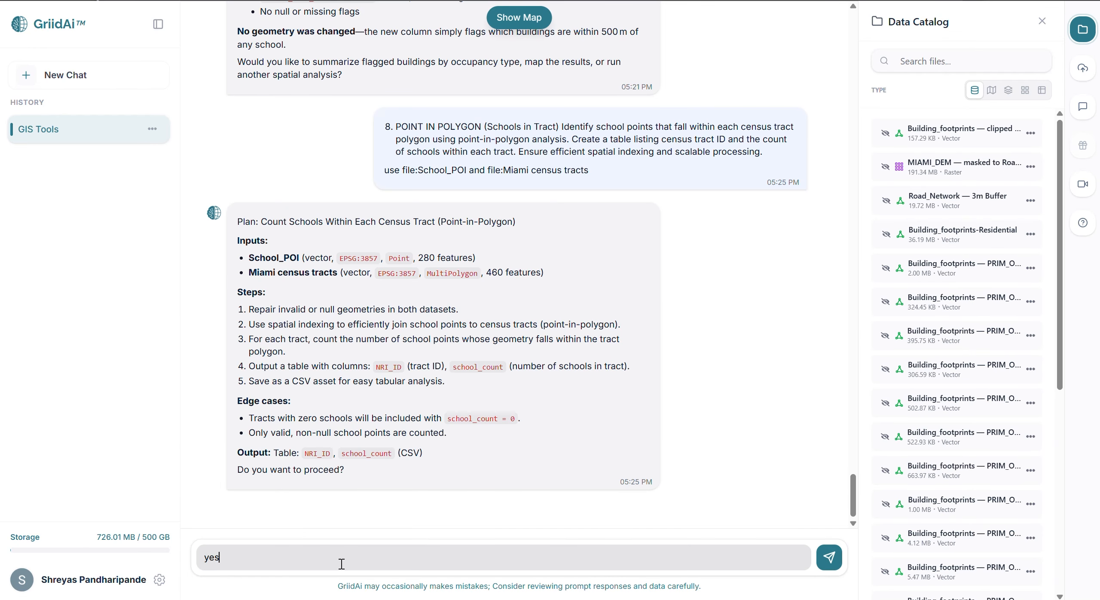
{"action": "key", "text": "Return"}
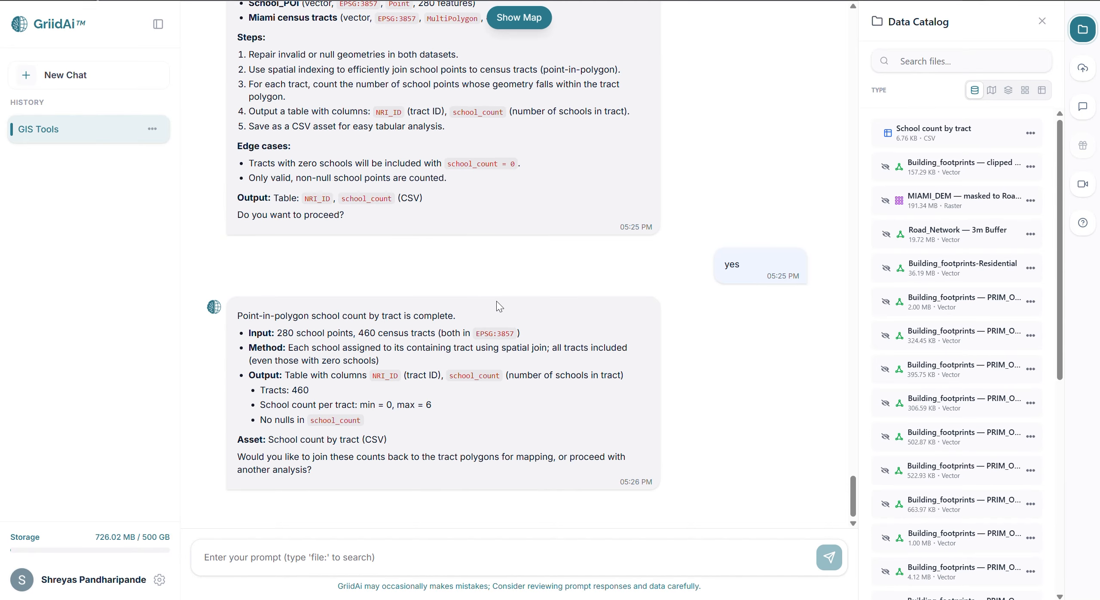
Open the School count by tract table, look through its NRI_ID and SCHOOL_COUNT rows, and close it.
{"action": "left_click", "coordinate": [1030, 133]}
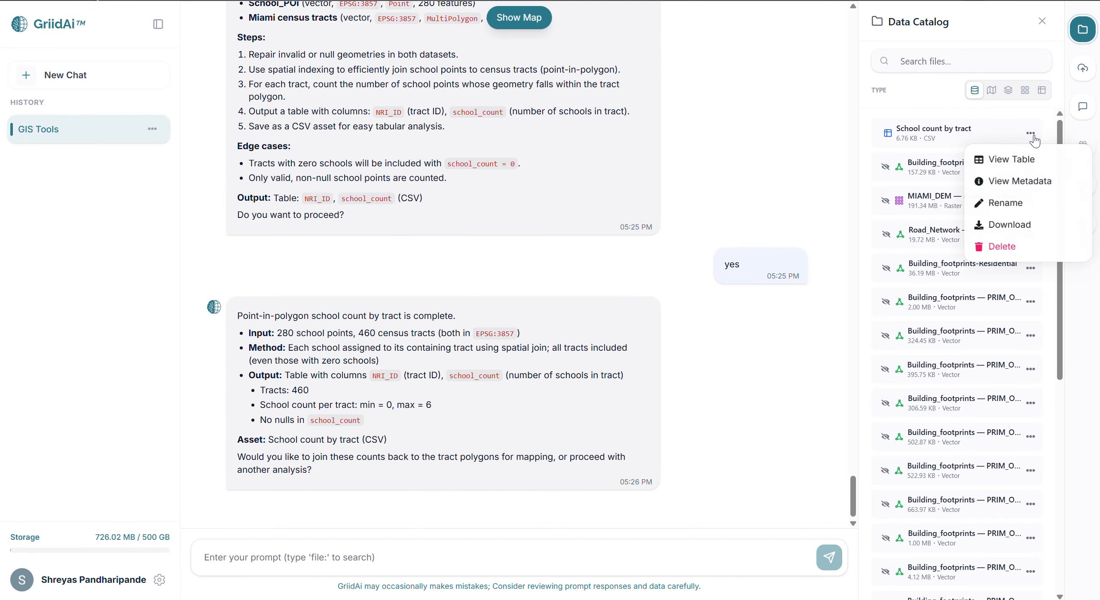
{"action": "left_click", "coordinate": [1026, 160]}
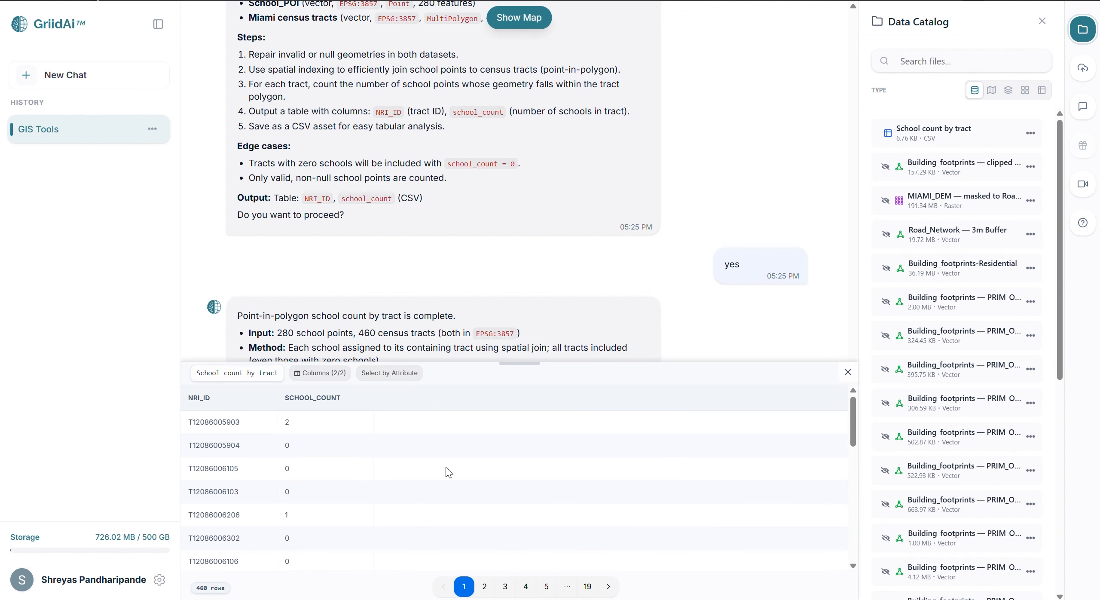
{"action": "scroll", "coordinate": [345, 478], "scroll_direction": "down", "scroll_amount": 5}
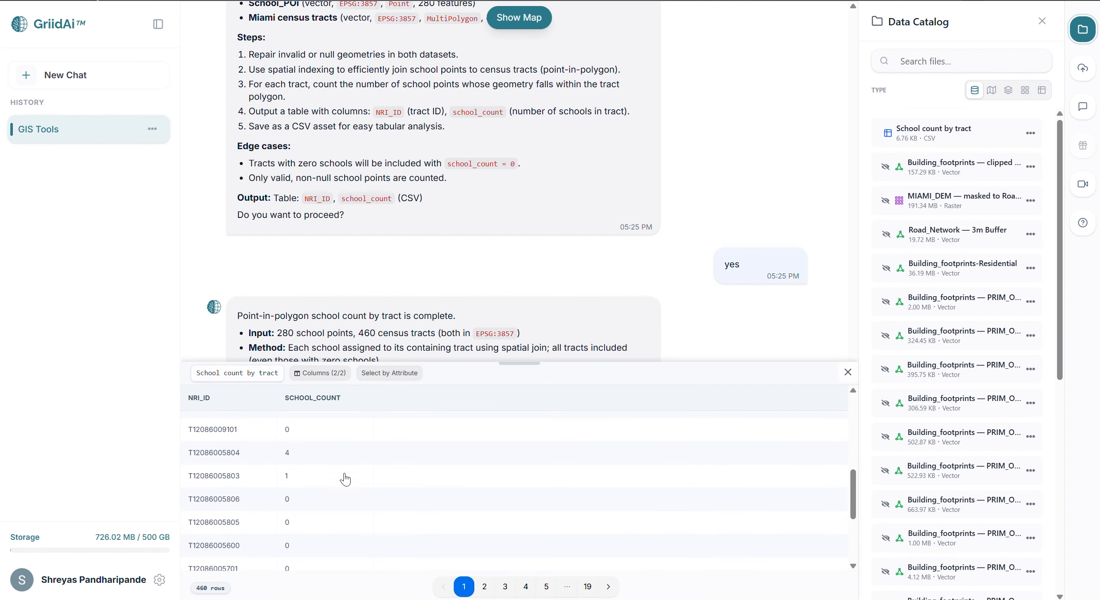
{"action": "scroll", "coordinate": [345, 478], "scroll_direction": "up", "scroll_amount": 5}
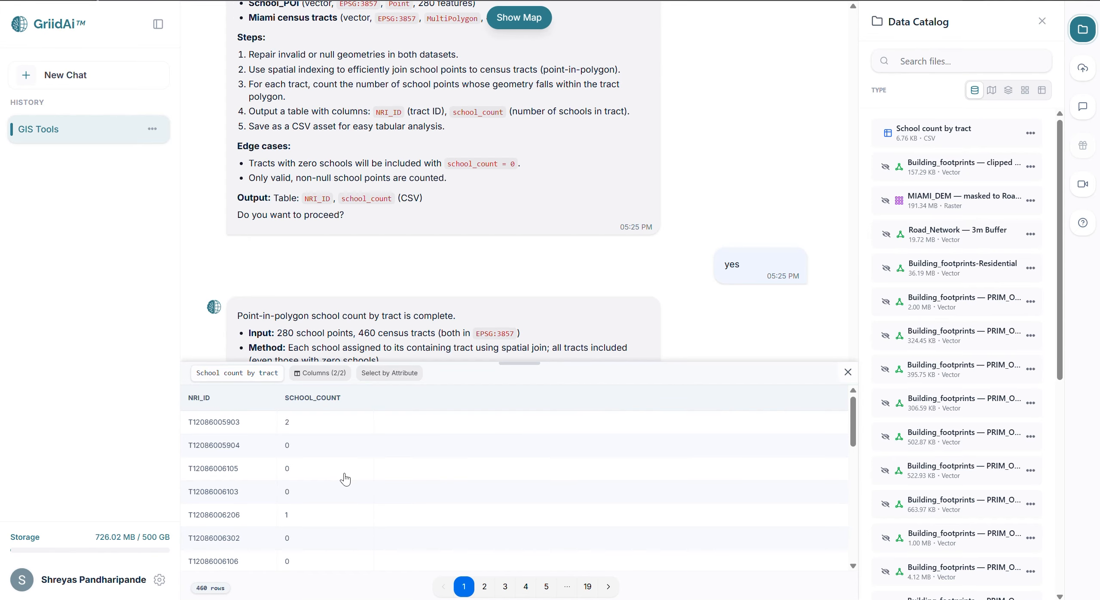
{"action": "left_click", "coordinate": [848, 372]}
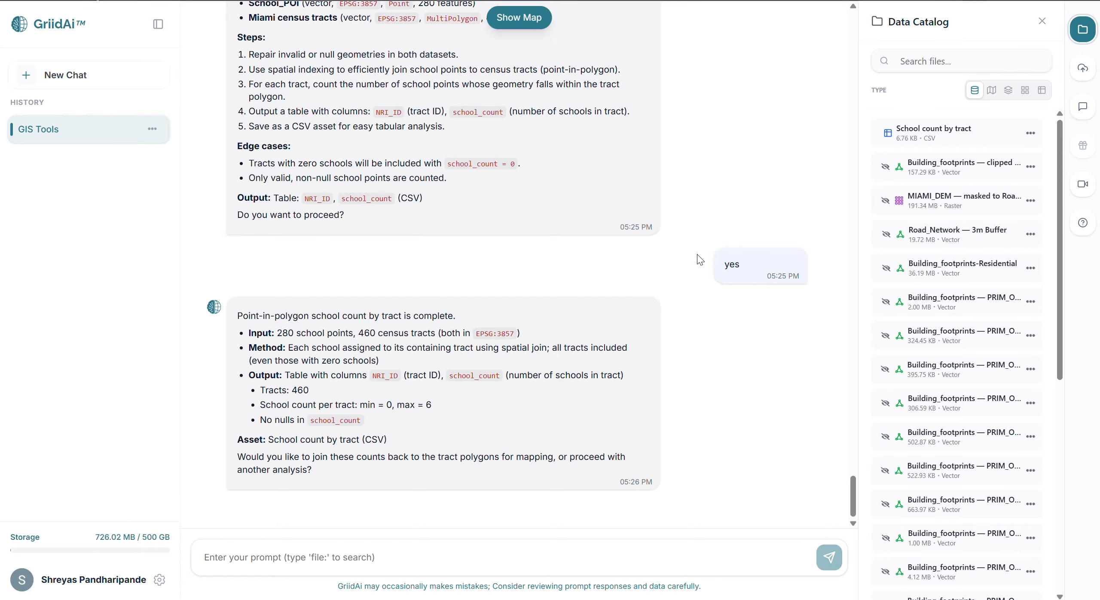
Prompt a 50 meter building footprint buffer joined spatially to the road network, with a mapping table of BUILD_ID and RDNo.
{"action": "type", "text": "10. Buffer + Intersect / Spatial Join (Access Mapping) Create a 50 meter buffer around each building footprint. Perform an intersect or spatial join between the building buffers and the road network to identify road segments associated with each building. Generate a mapping table with BUILD_ID and RDNo. Ensure batch processing and efficient handling of large feature sets."}
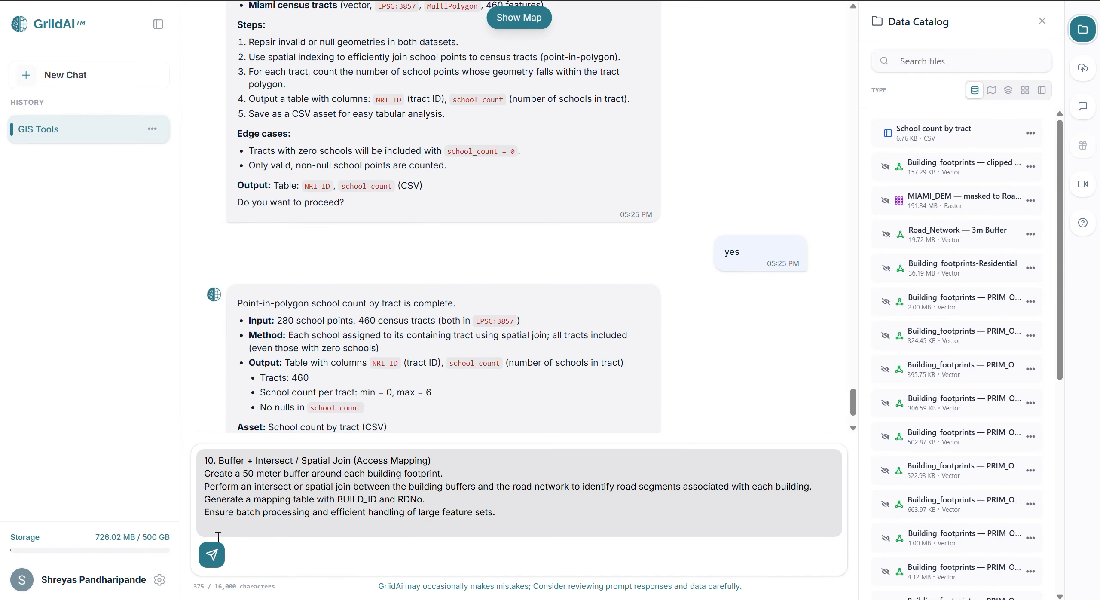
{"action": "left_click", "coordinate": [212, 552]}
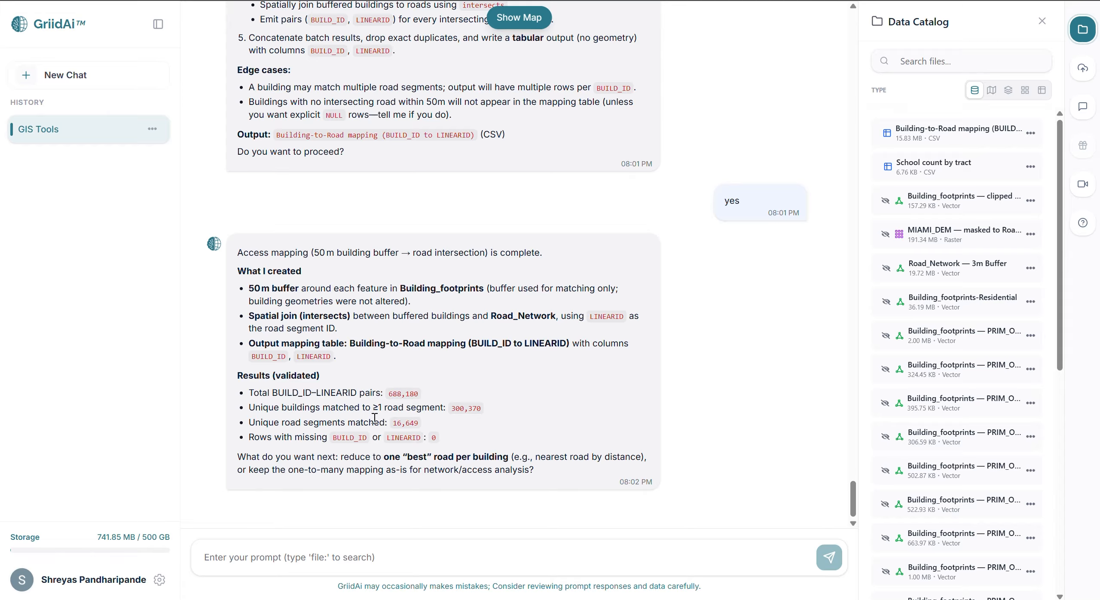
Open the Building-to-Road mapping table and look through its BUILD_ID and LINEARID pairs.
{"action": "left_click", "coordinate": [1030, 134]}
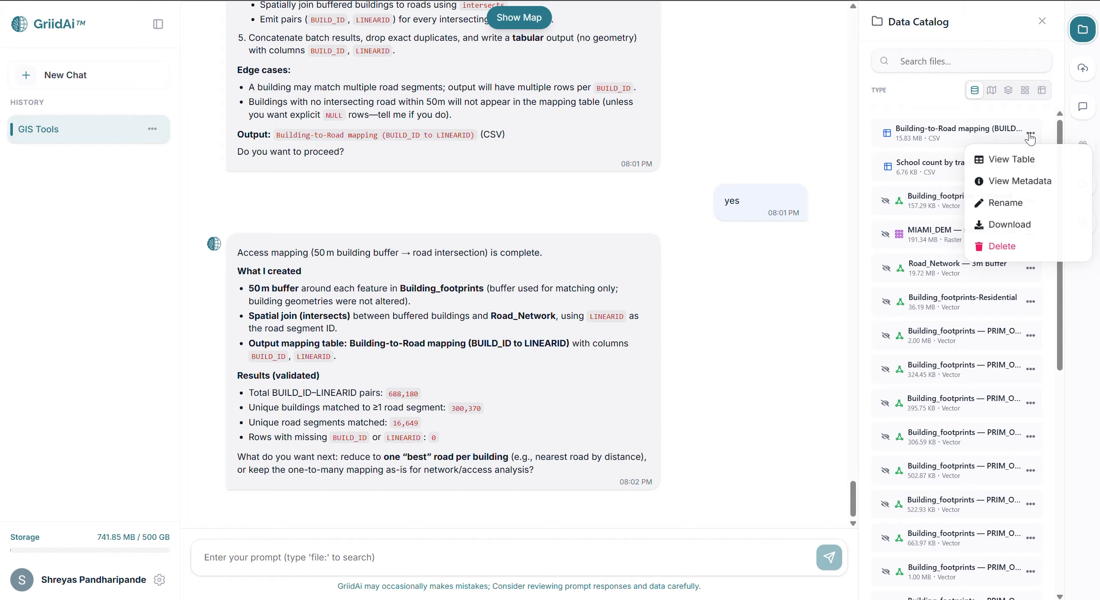
{"action": "left_click", "coordinate": [1012, 159]}
{"action": "scroll", "coordinate": [259, 453], "scroll_direction": "down", "scroll_amount": 8}
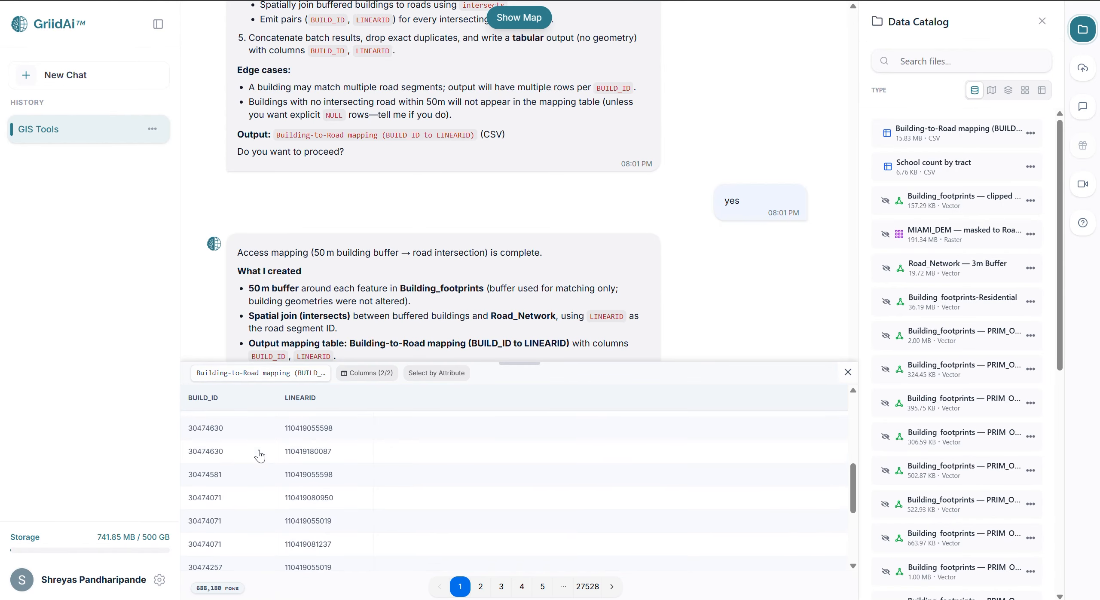
{"action": "scroll", "coordinate": [259, 454], "scroll_direction": "up", "scroll_amount": 7}
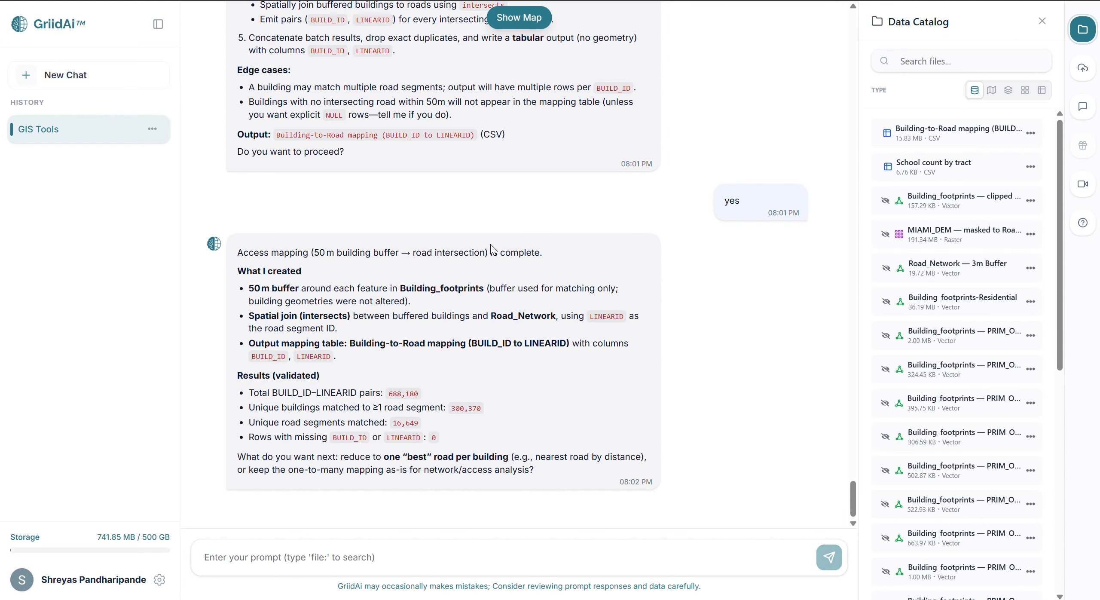
Prompt an erase of Building_footprints within a 100 meter buffer of FL_COASTLINE, and approve the plan.
{"action": "type", "text": "11. Erase Erase building footprints that fall within a 100 meter buffer of the coastline. Ensure efficient removal of overlapping geometries.  use file:Building_footprints and file:FL_COASTLINE"}
{"action": "key", "text": "Return"}
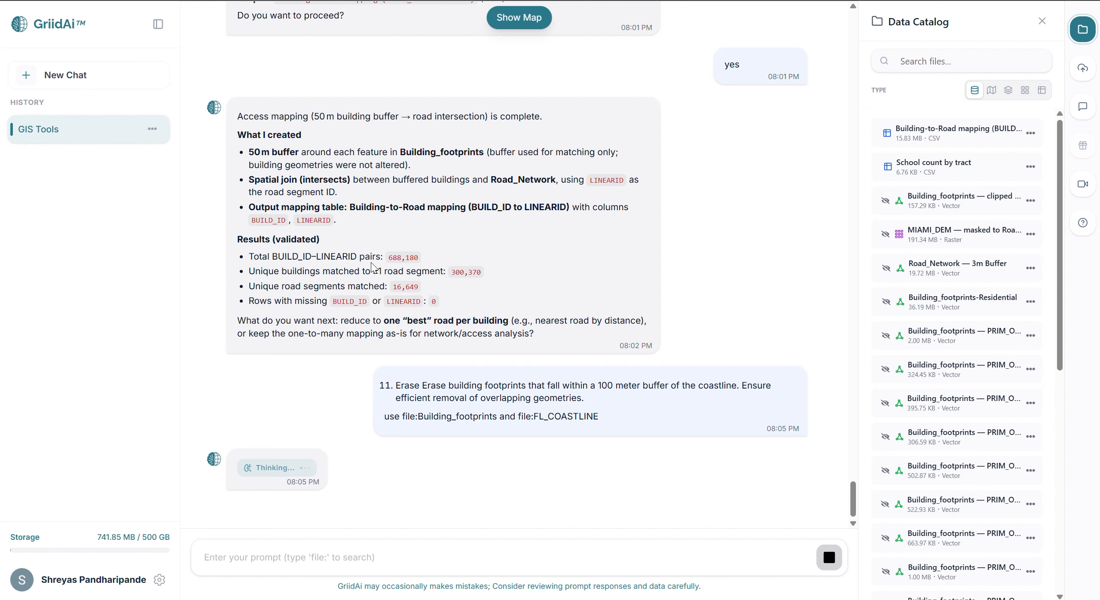
{"action": "left_click", "coordinate": [297, 558]}
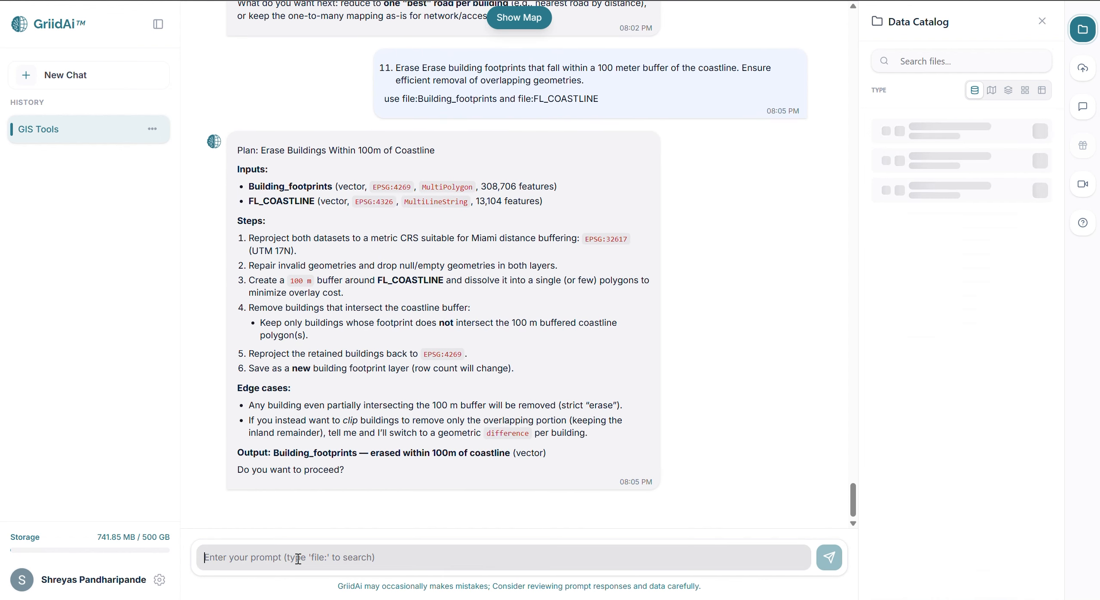
{"action": "type", "text": "yes"}
{"action": "key", "text": "Return"}
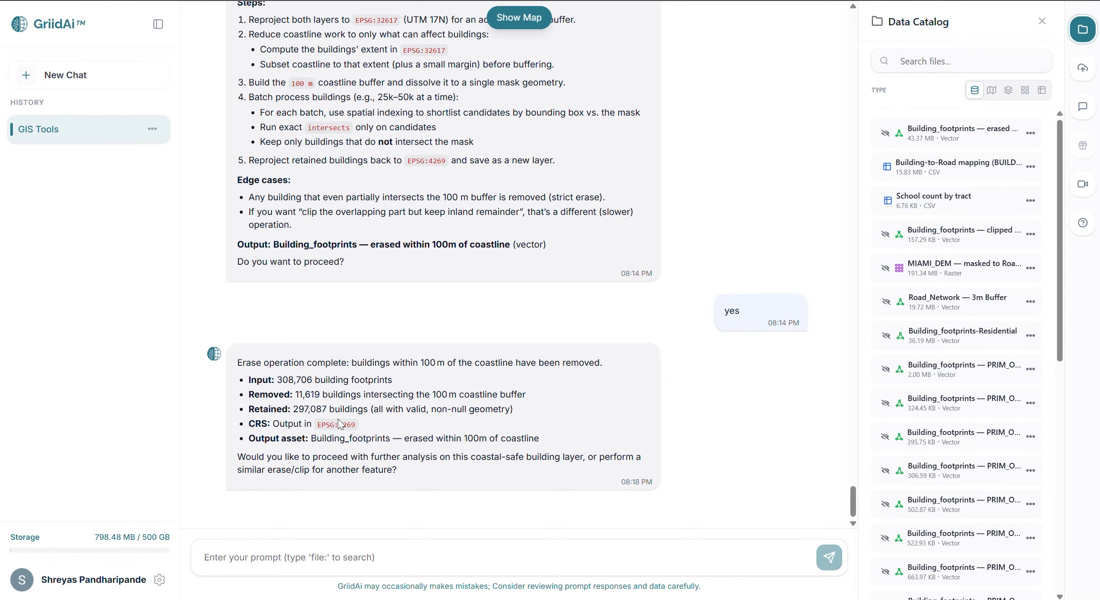
Display the original Building_footprints and FL_COASTLINE layers on the map and view the Miami shoreline.
{"action": "scroll", "coordinate": [990, 366], "scroll_direction": "down", "scroll_amount": 10}
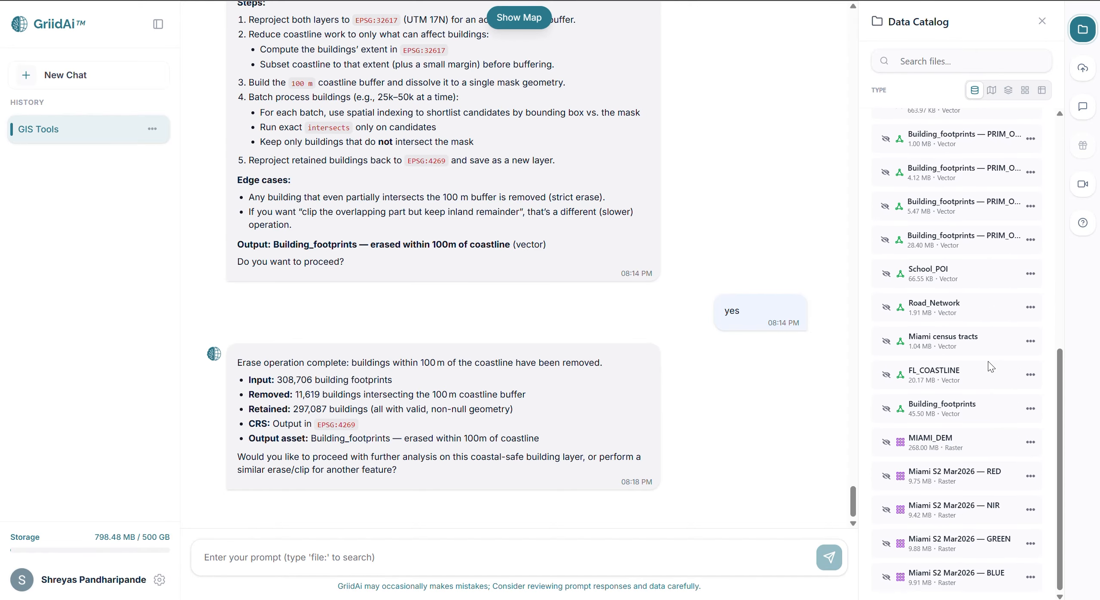
{"action": "left_click", "coordinate": [886, 408]}
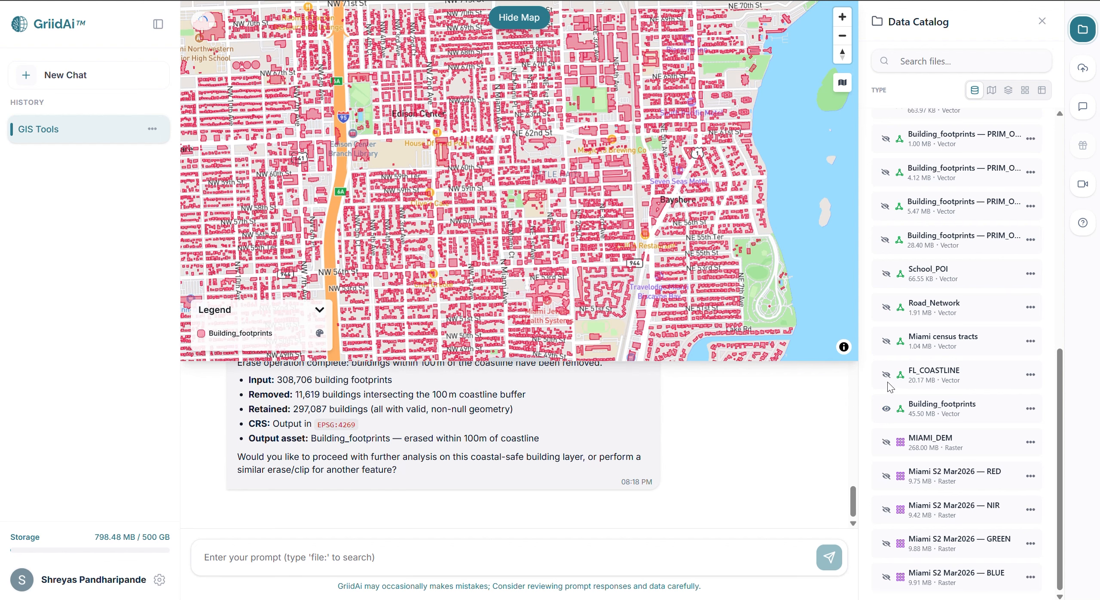
{"action": "left_click", "coordinate": [885, 375]}
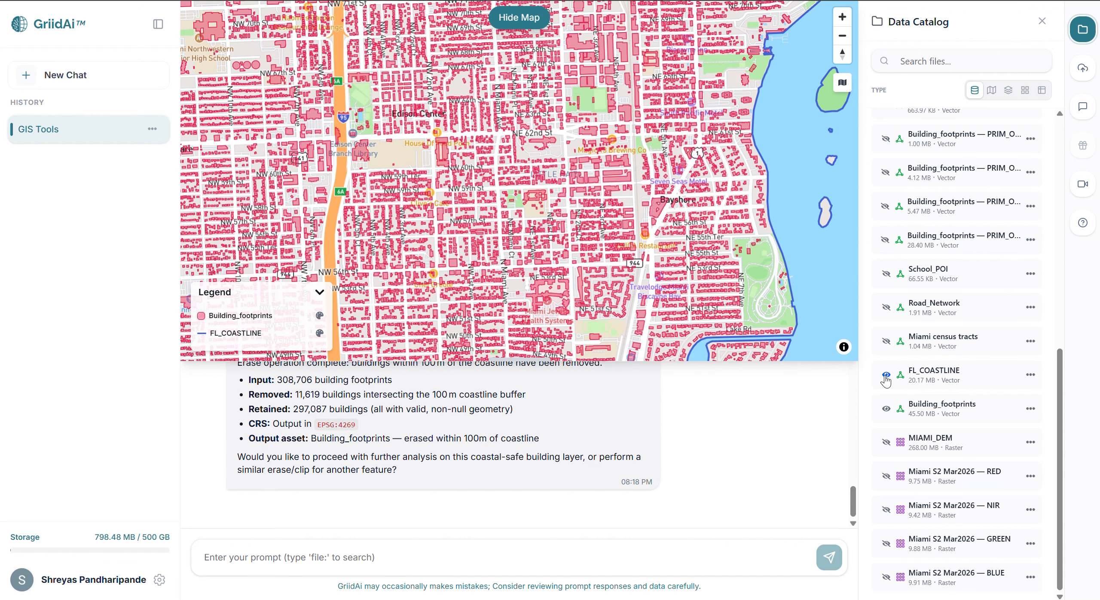
{"action": "left_click_drag", "start_coordinate": [733, 253], "coordinate": [689, 301]}
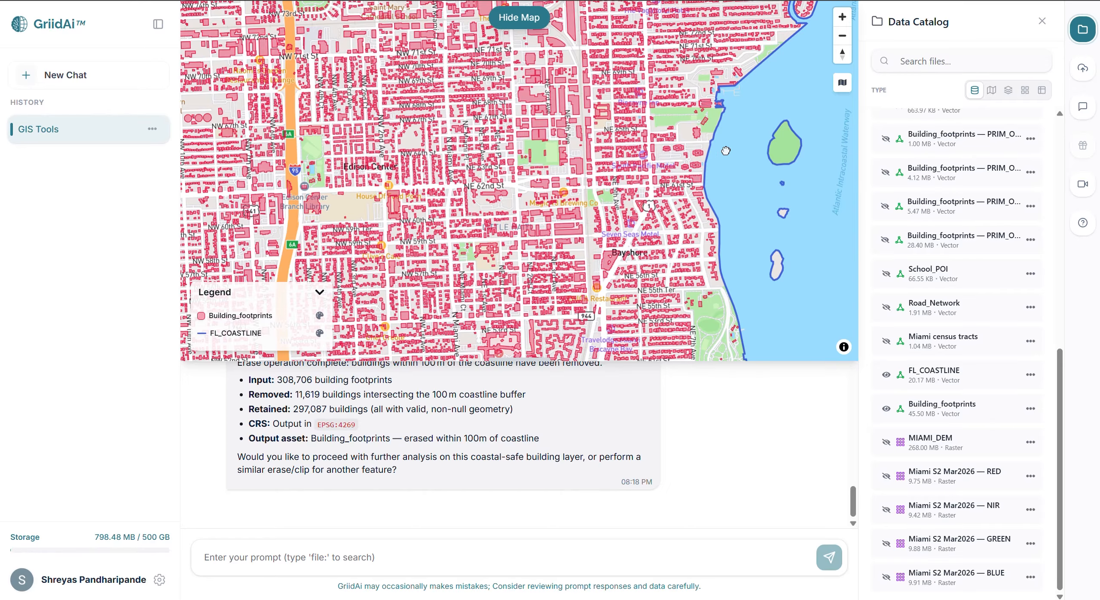
{"action": "left_click_drag", "start_coordinate": [725, 150], "coordinate": [698, 199]}
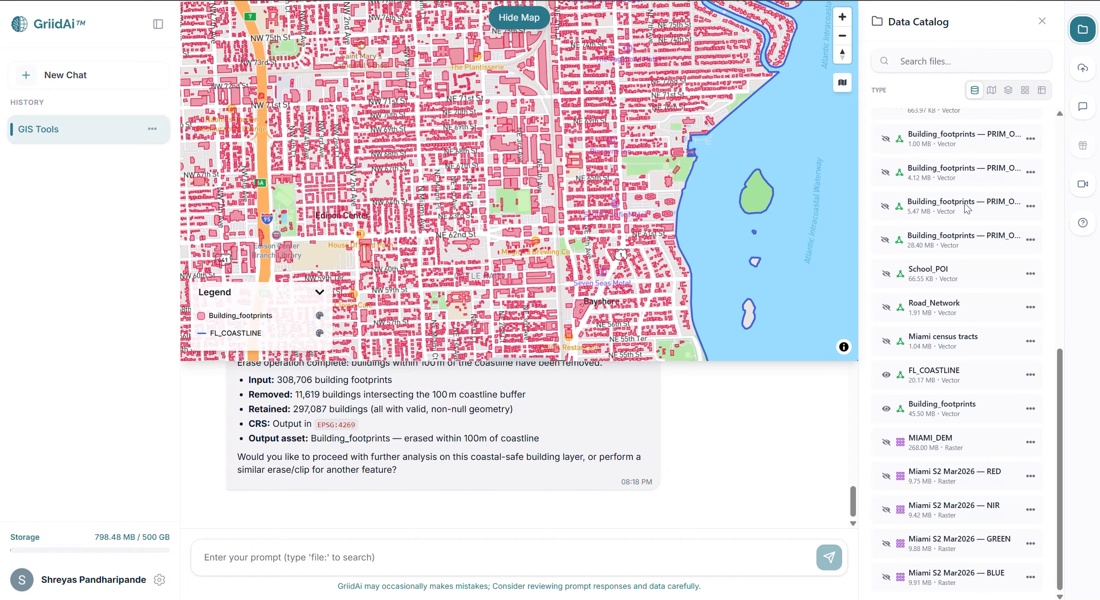
Overlay the erased Building_footprints layer and examine along the coastline which buildings were removed.
{"action": "scroll", "coordinate": [965, 206], "scroll_direction": "up", "scroll_amount": 10}
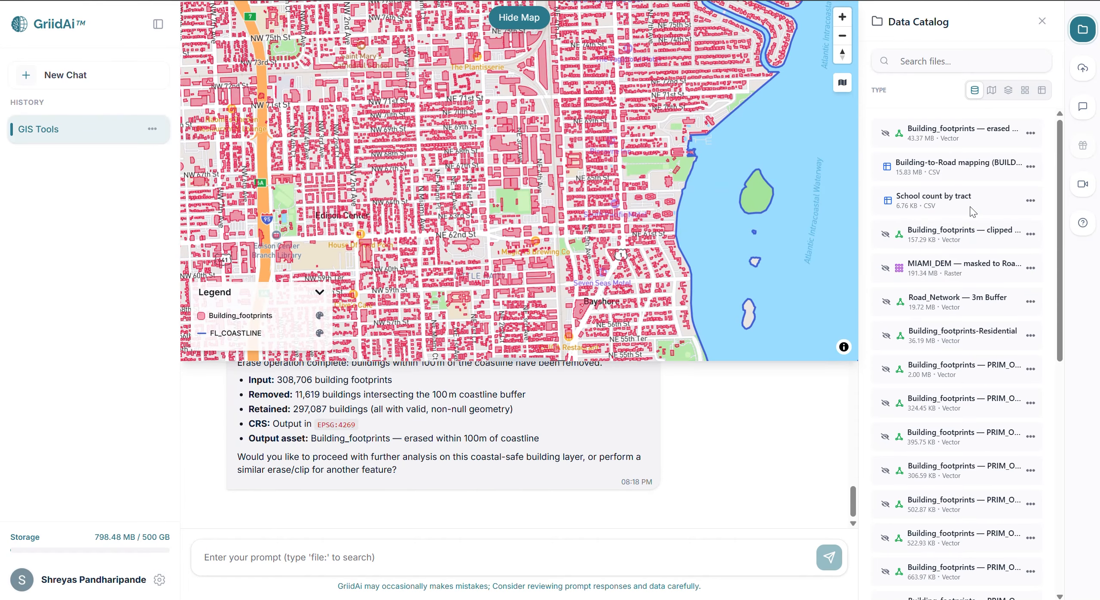
{"action": "left_click", "coordinate": [885, 134]}
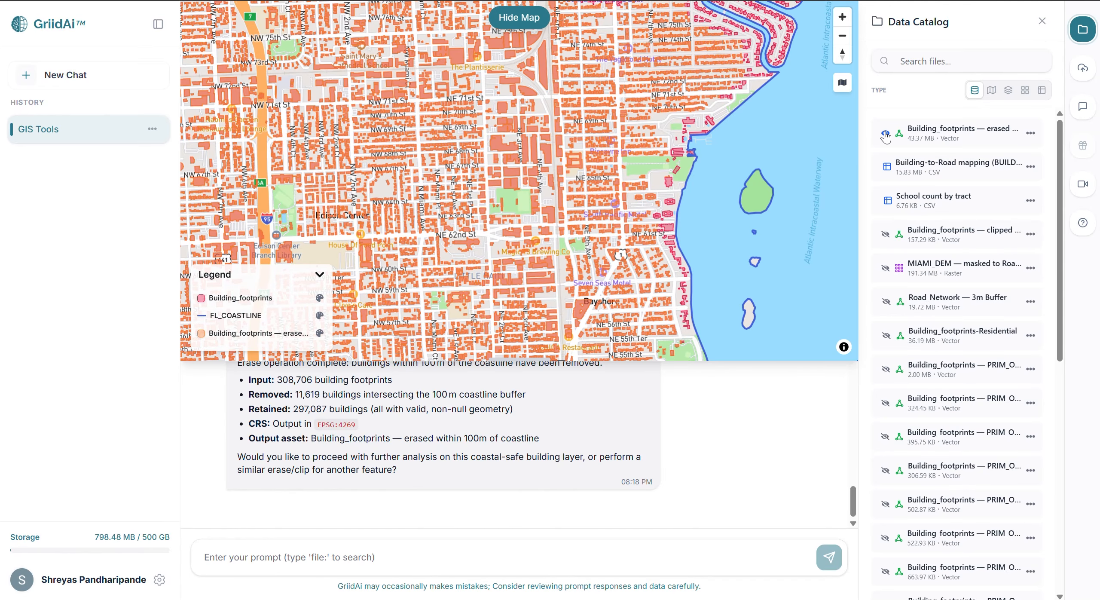
{"action": "left_click_drag", "start_coordinate": [640, 216], "coordinate": [622, 280]}
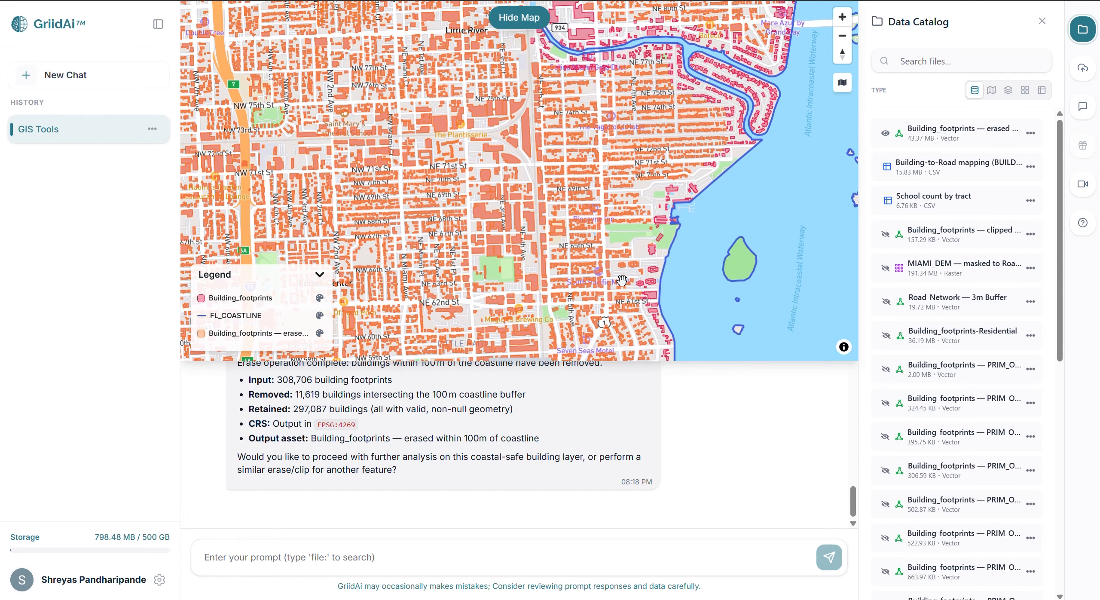
{"action": "left_click_drag", "start_coordinate": [642, 180], "coordinate": [618, 228]}
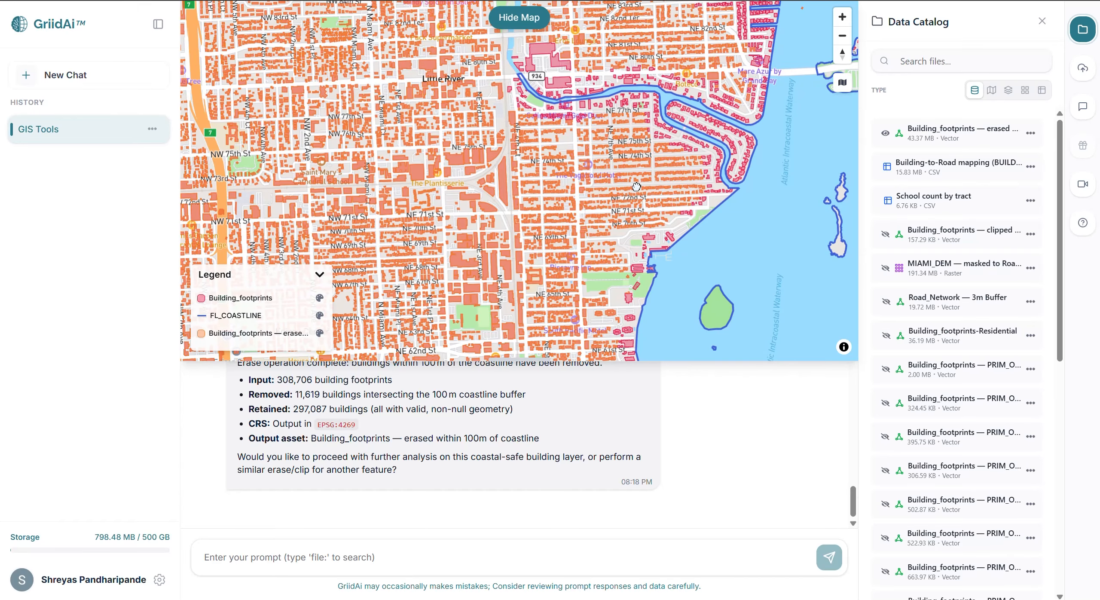
{"action": "left_click_drag", "start_coordinate": [636, 186], "coordinate": [615, 235]}
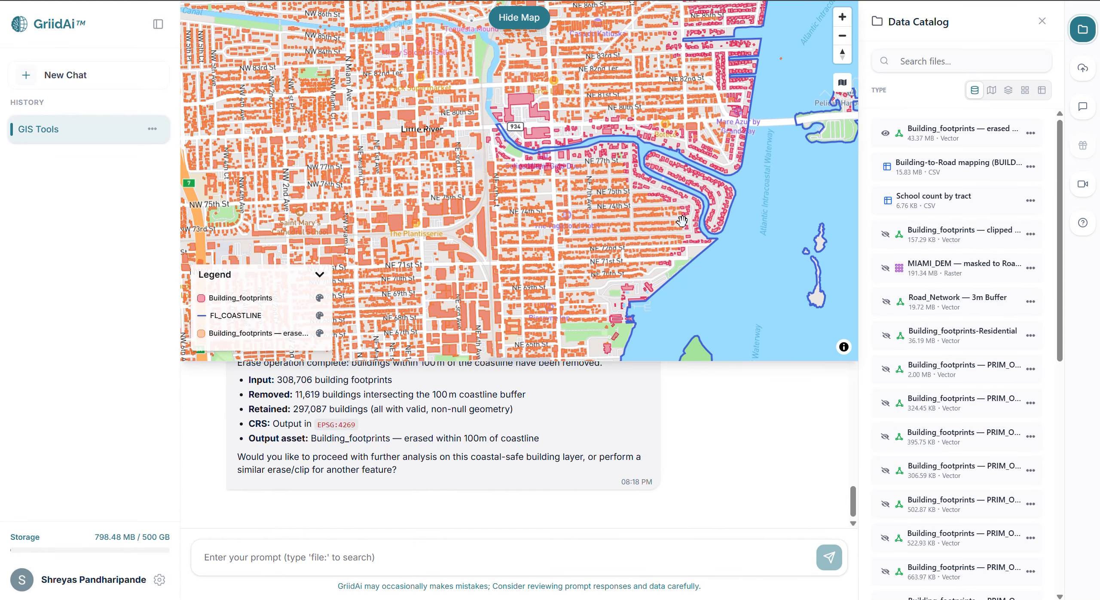
{"action": "left_click_drag", "start_coordinate": [682, 221], "coordinate": [696, 168]}
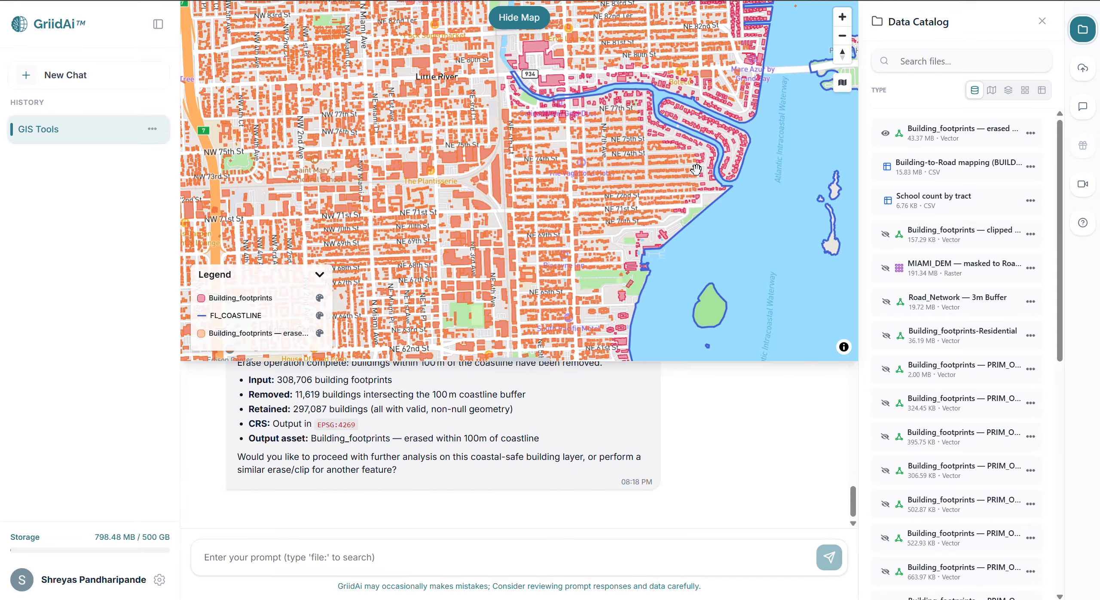
{"action": "left_click_drag", "start_coordinate": [636, 236], "coordinate": [634, 159]}
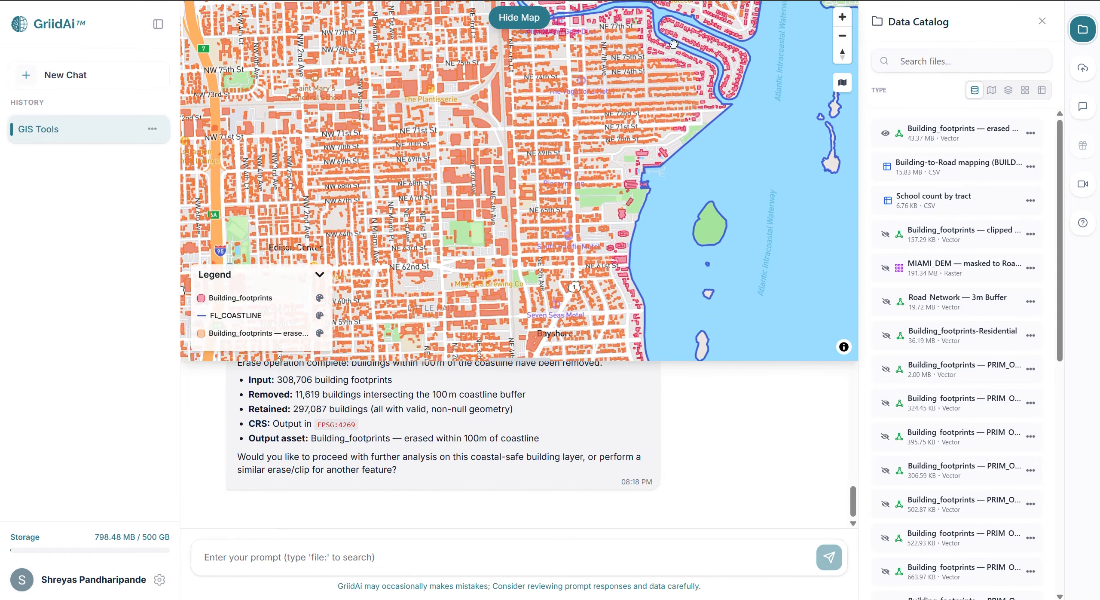
{"action": "left_click_drag", "start_coordinate": [585, 270], "coordinate": [576, 196]}
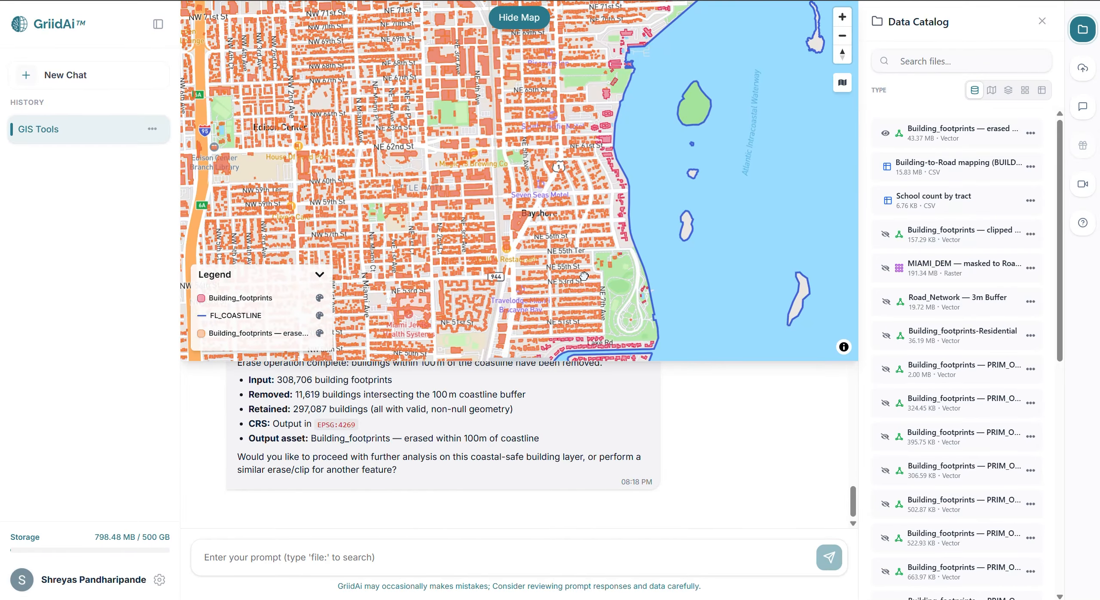
{"action": "left_click_drag", "start_coordinate": [581, 273], "coordinate": [587, 198]}
{"action": "left_click_drag", "start_coordinate": [581, 265], "coordinate": [657, 1]}
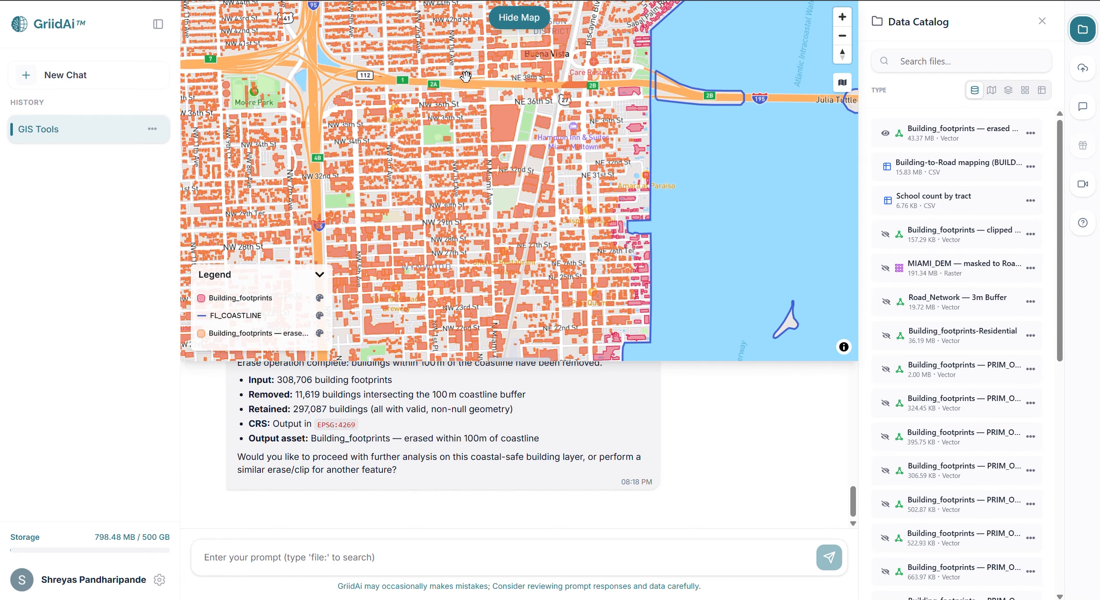
Prompt a Near calculation from Building_footprints to FL_COASTLINE, storing results in distance_Coast_m with batch processing, and hide the map.
{"action": "type", "text": "12. Near Calculate the distance from each building footprint to the coastline. Reproject the coastline layer if required. Store the result in a field named distance_Coast_m. Ensure accurate and efficient computation, use batch processing and fast execution. use file:Building_footprints and file:FL_COASTLINE"}
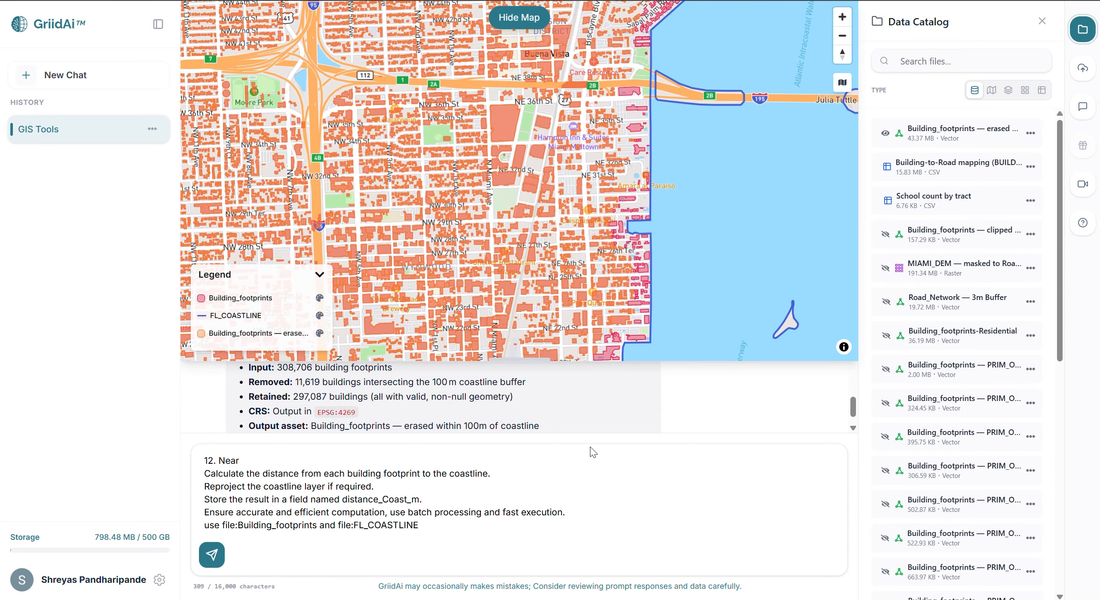
{"action": "left_click", "coordinate": [584, 485]}
{"action": "key", "text": "Return"}
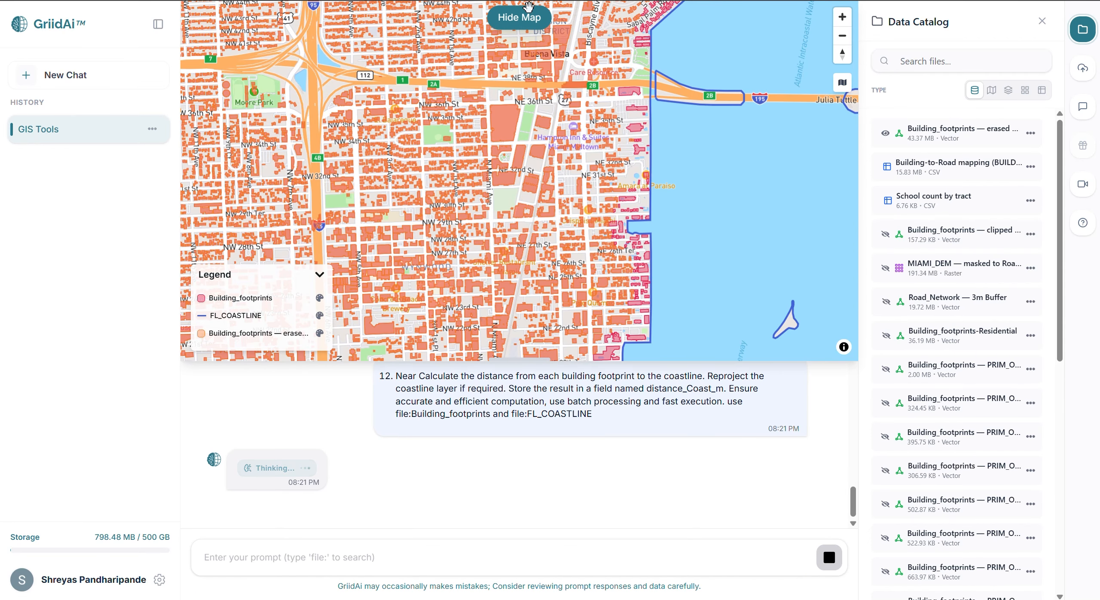
{"action": "left_click", "coordinate": [519, 17]}
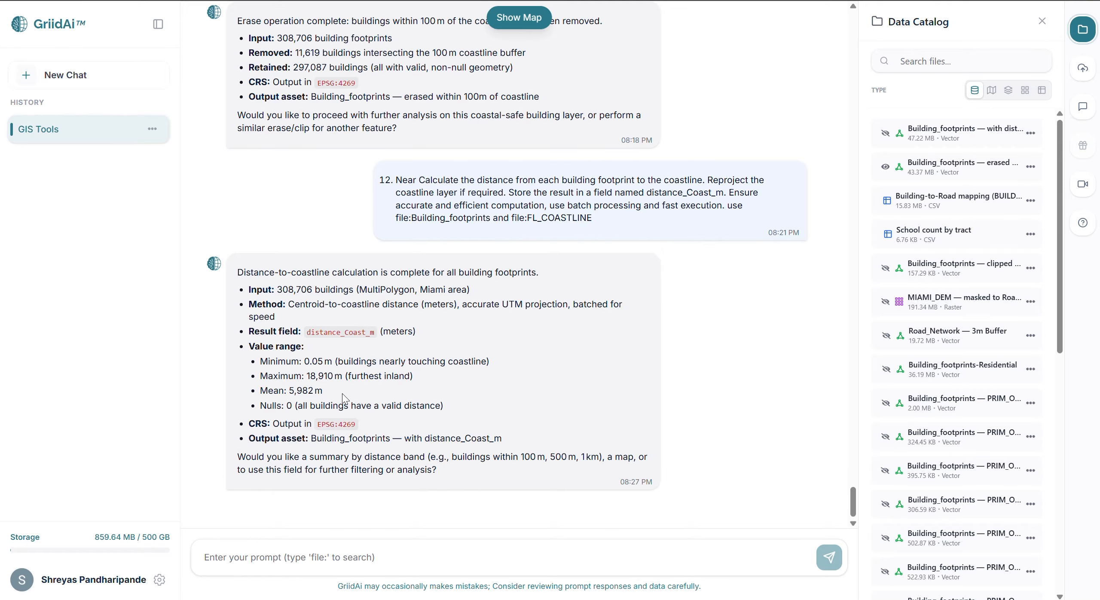
Open the attribute table of the building footprints with coastline distances, look through the DISTANCE_COAST_M values, and close it.
{"action": "left_click", "coordinate": [1031, 132]}
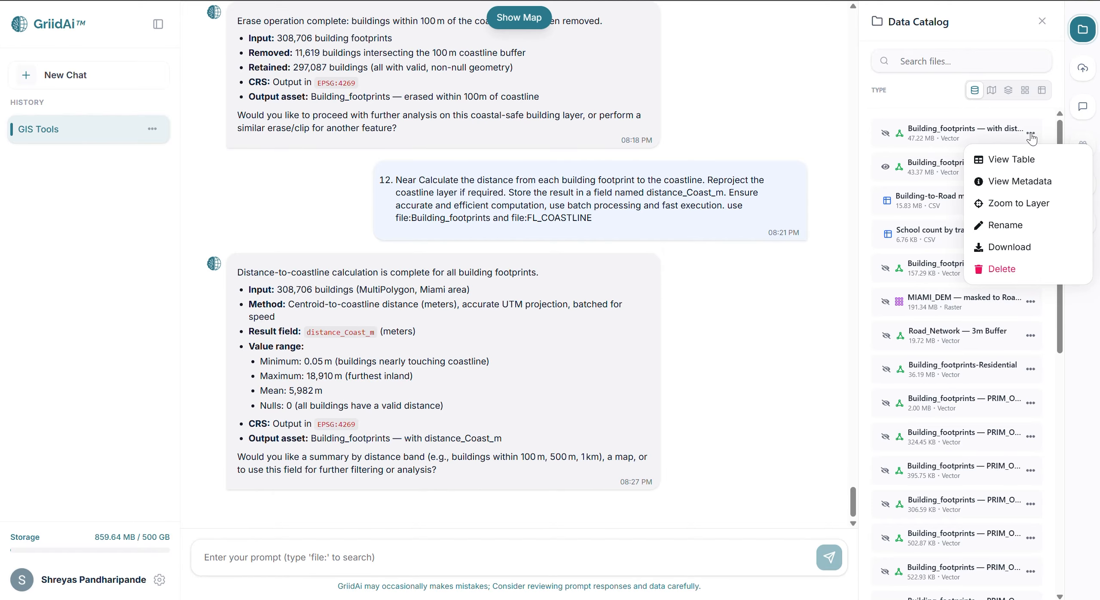
{"action": "left_click", "coordinate": [1001, 167]}
{"action": "scroll", "coordinate": [835, 514], "scroll_direction": "right", "scroll_amount": 10}
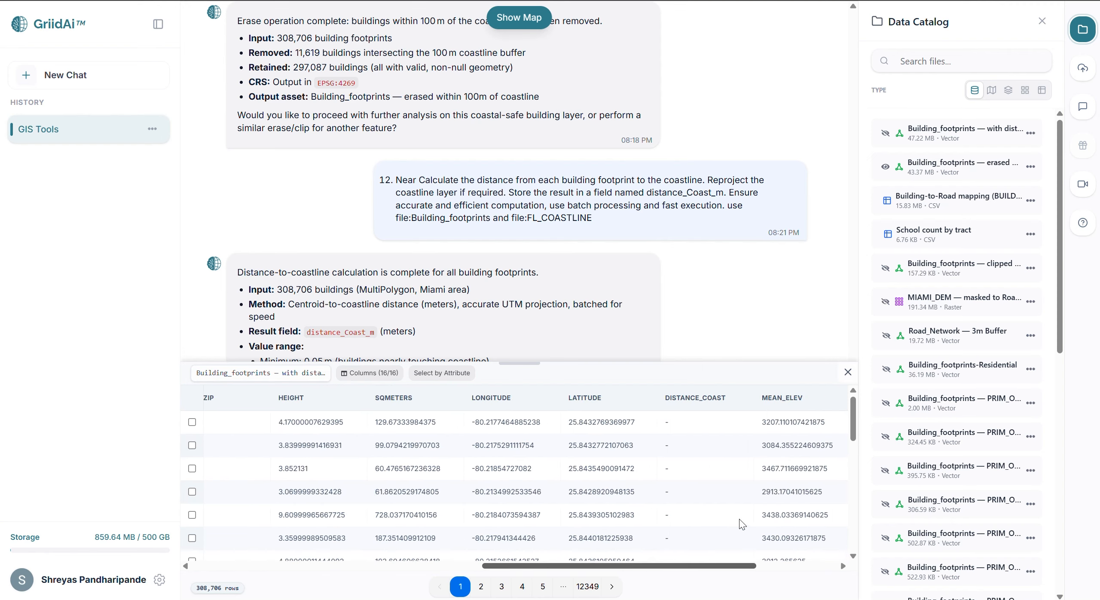
{"action": "scroll", "coordinate": [816, 514], "scroll_direction": "down", "scroll_amount": 8}
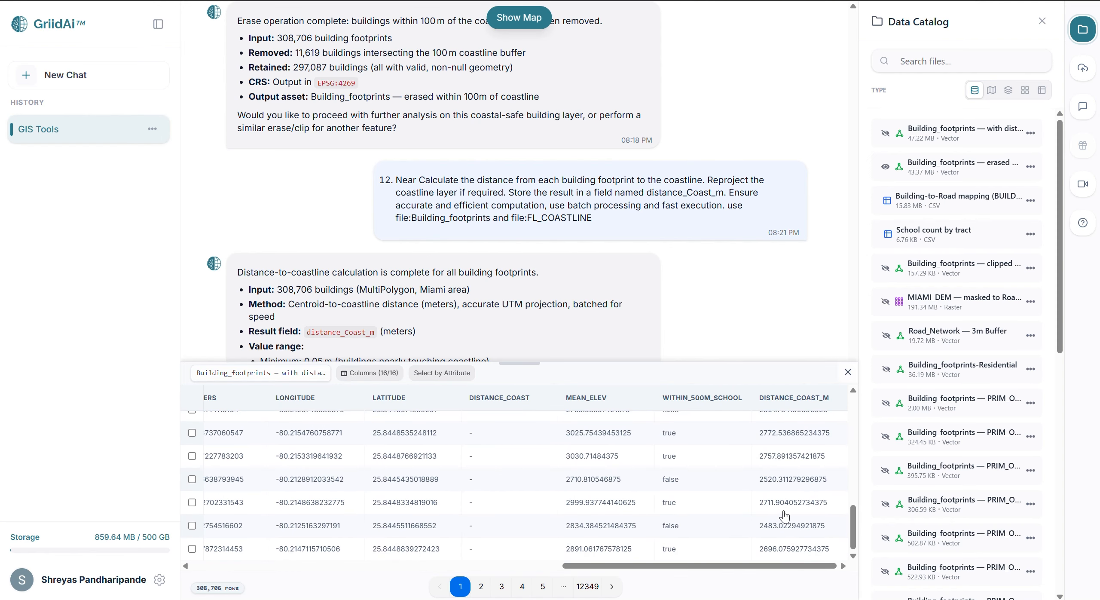
{"action": "scroll", "coordinate": [784, 515], "scroll_direction": "up", "scroll_amount": 8}
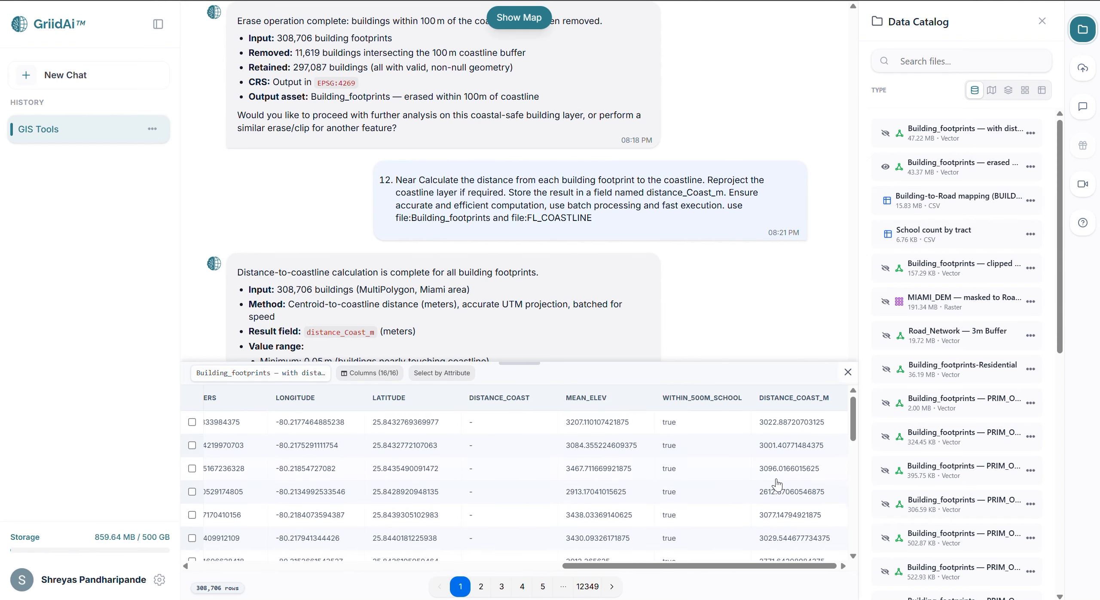
{"action": "scroll", "coordinate": [775, 484], "scroll_direction": "down", "scroll_amount": 2}
{"action": "scroll", "coordinate": [777, 485], "scroll_direction": "down", "scroll_amount": 2}
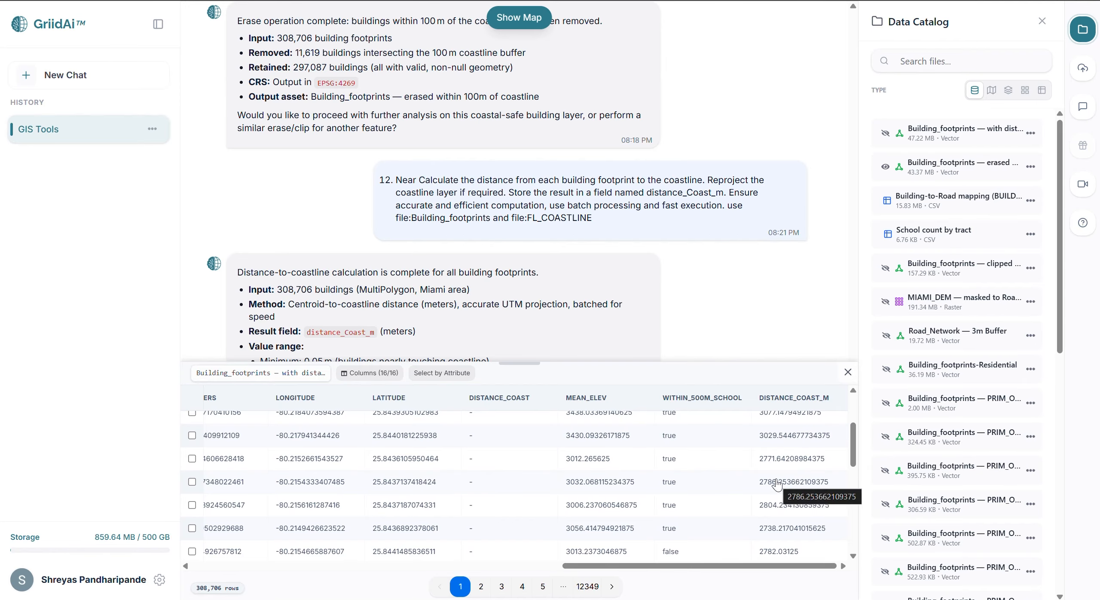
{"action": "scroll", "coordinate": [777, 485], "scroll_direction": "down", "scroll_amount": 3}
{"action": "scroll", "coordinate": [777, 484], "scroll_direction": "down", "scroll_amount": 4}
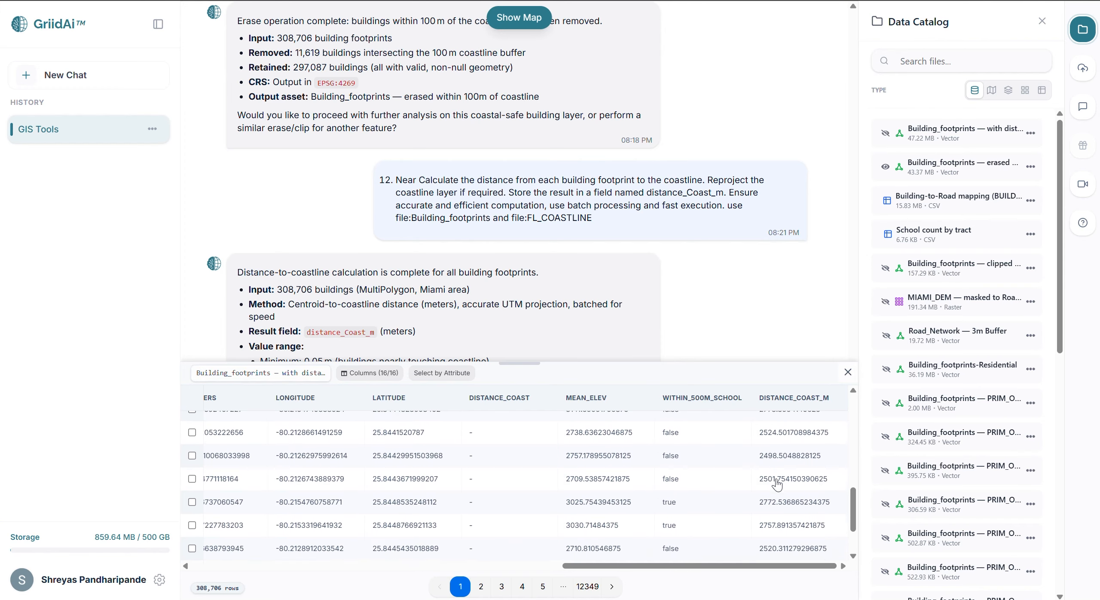
{"action": "left_click", "coordinate": [845, 375]}
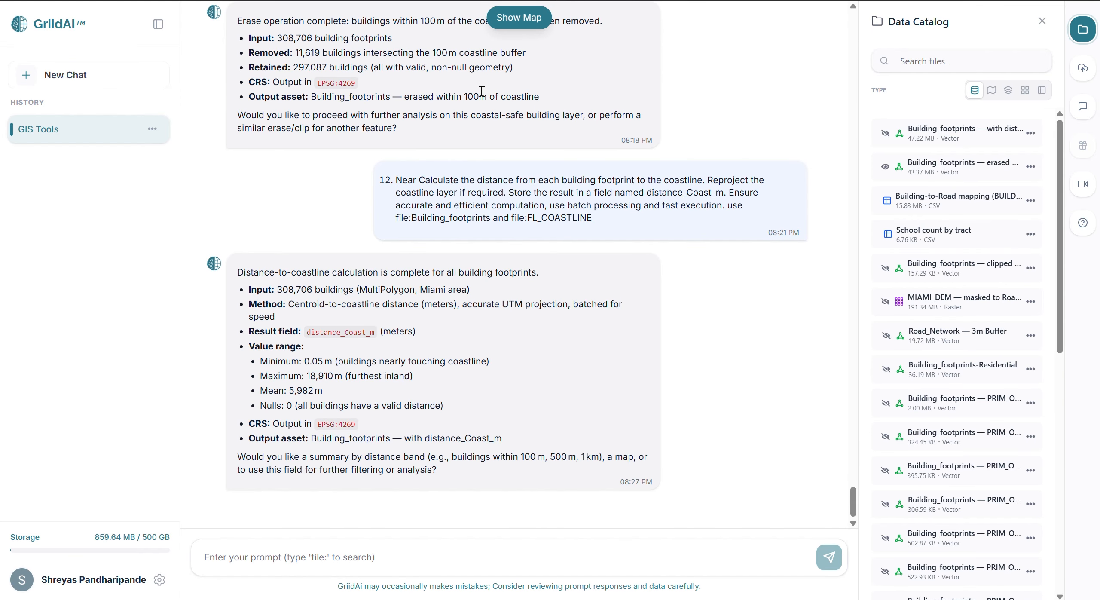
{"action": "key", "text": "ctrl+v"}
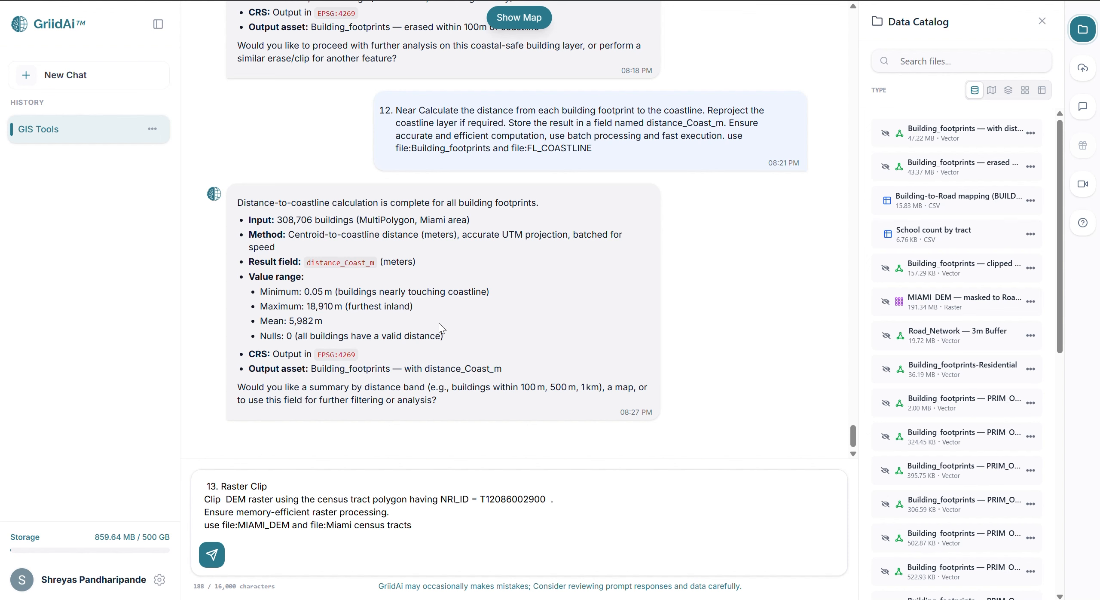
{"action": "key", "text": "Return"}
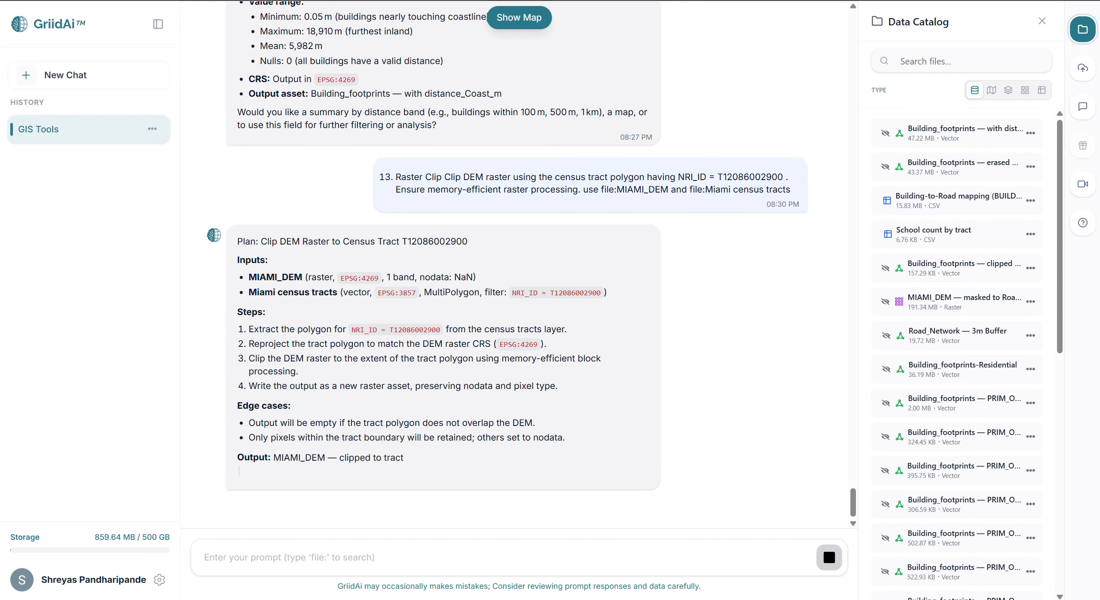
{"action": "left_click", "coordinate": [381, 549]}
{"action": "type", "text": "yes"}
{"action": "key", "text": "Return"}
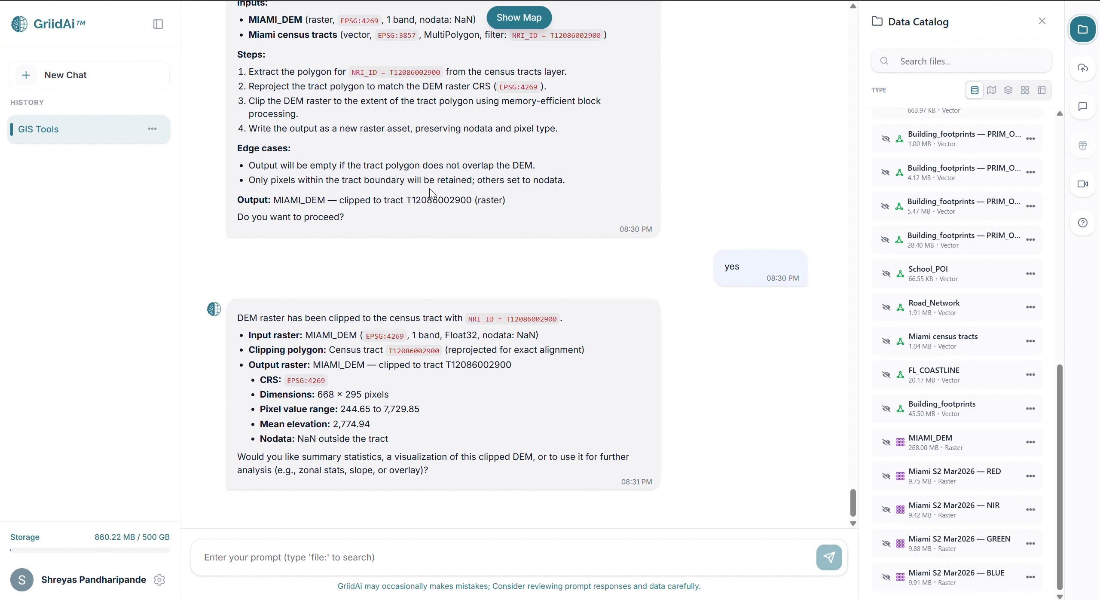
Display MIAMI_DEM with the tract-clipped DEM on the map, examine the clipped area up close, and hide the map.
{"action": "left_click", "coordinate": [886, 443]}
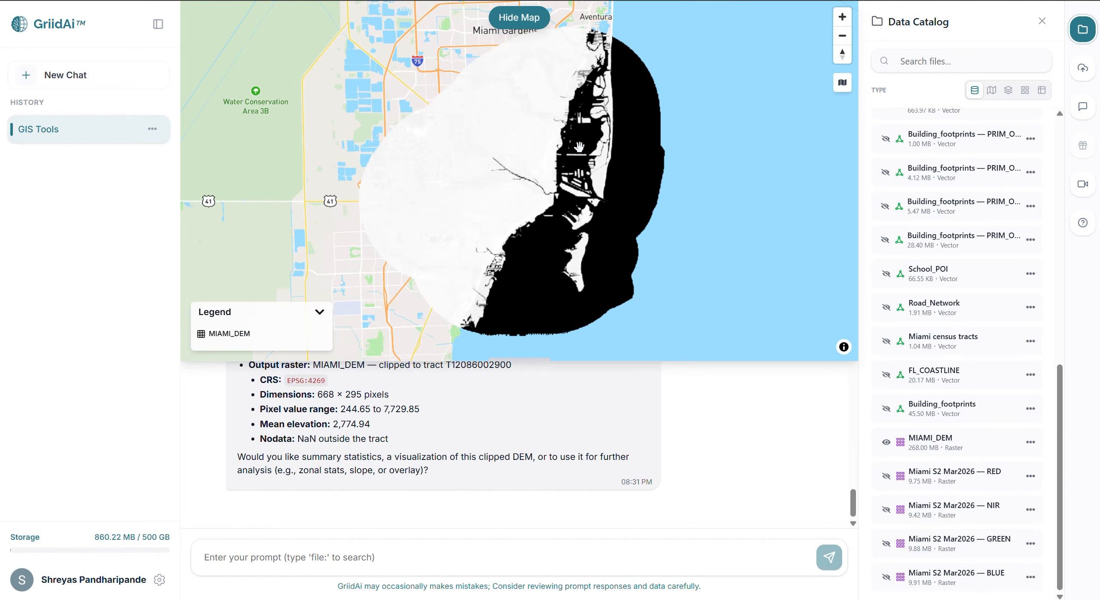
{"action": "scroll", "coordinate": [923, 344], "scroll_direction": "up", "scroll_amount": 10}
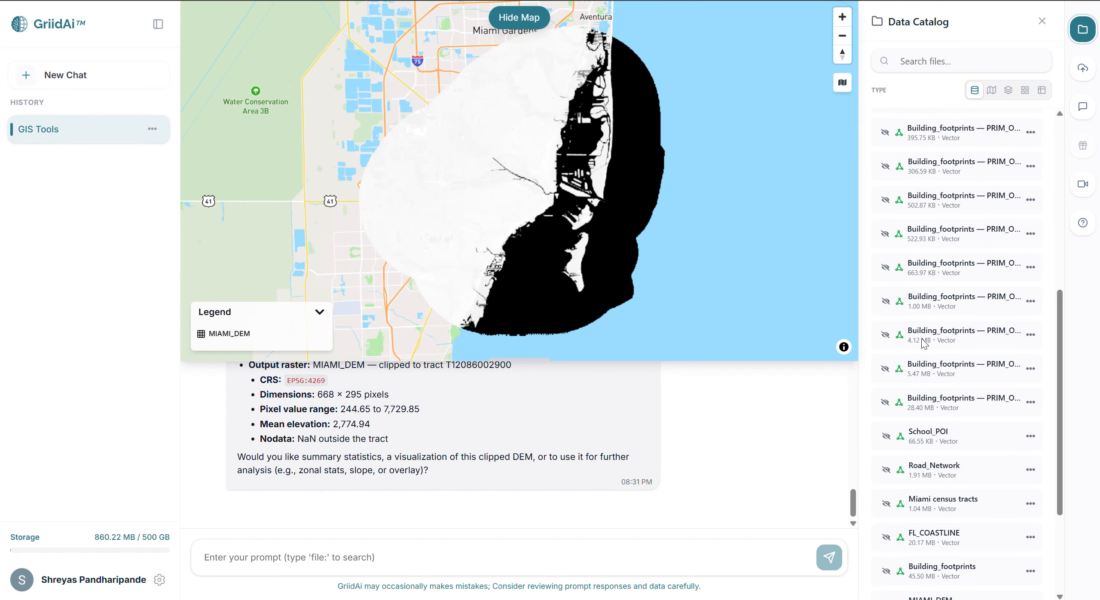
{"action": "scroll", "coordinate": [924, 343], "scroll_direction": "up", "scroll_amount": 2}
{"action": "left_click", "coordinate": [885, 134]}
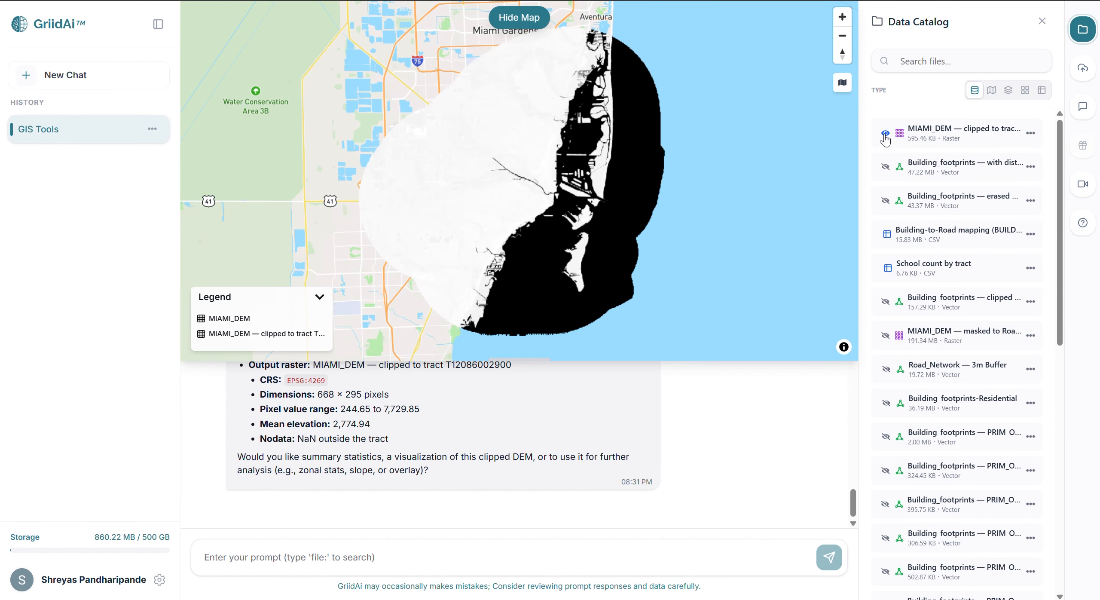
{"action": "scroll", "coordinate": [534, 158], "scroll_direction": "up", "scroll_amount": 5}
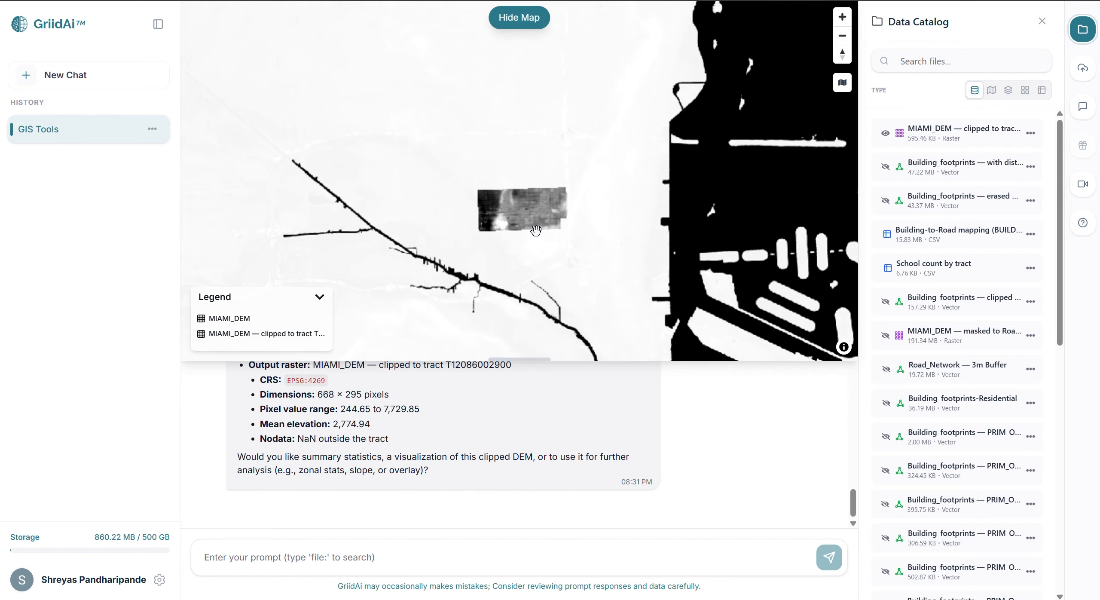
{"action": "left_click", "coordinate": [529, 17]}
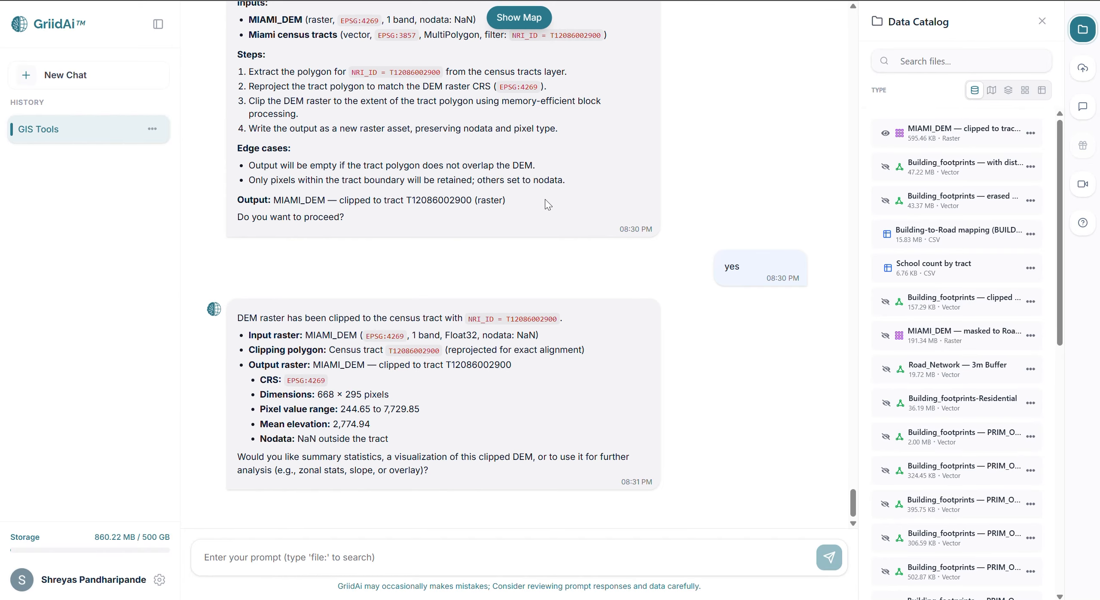
Prompt an NDVI calculation with (NIR - Red) / (NIR + Red), confirm the Miami S2 Mar2026 NIR and RED bands, and approve the plan.
{"action": "type", "text": "14. NDVI Calculation Calculate NDVI using the formula (NIR - Red) / (NIR + Red). Ensure efficient raster computation and optimized memory usage. use file:Miami S2 Mar2026 — GREEN , file:Miami S2 Mar2026 — RED and file:Miami S2 Mar2026 — RED"}
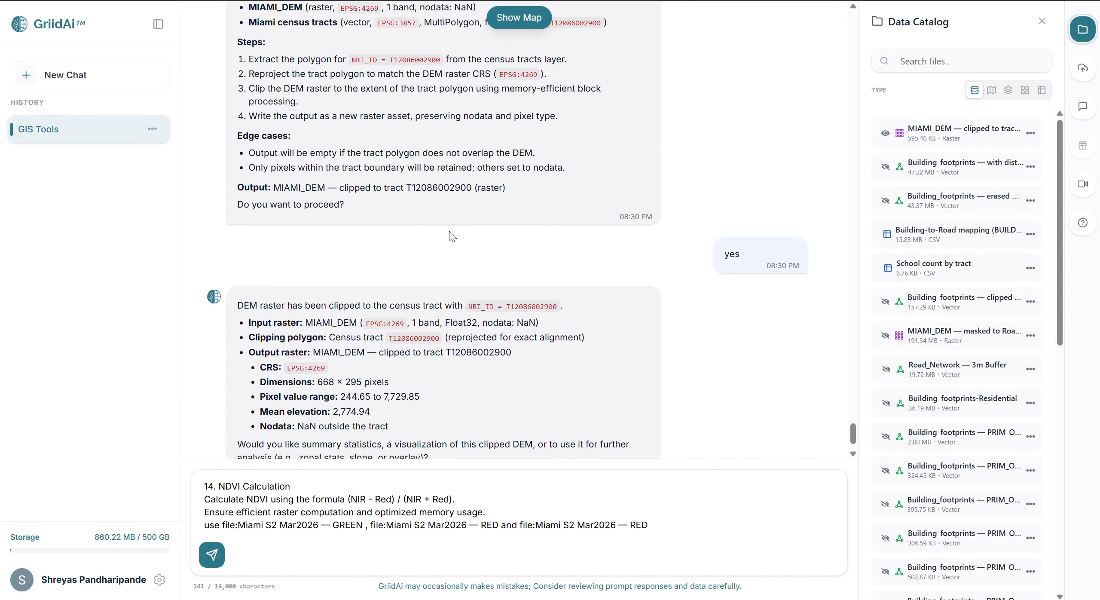
{"action": "key", "text": "Return"}
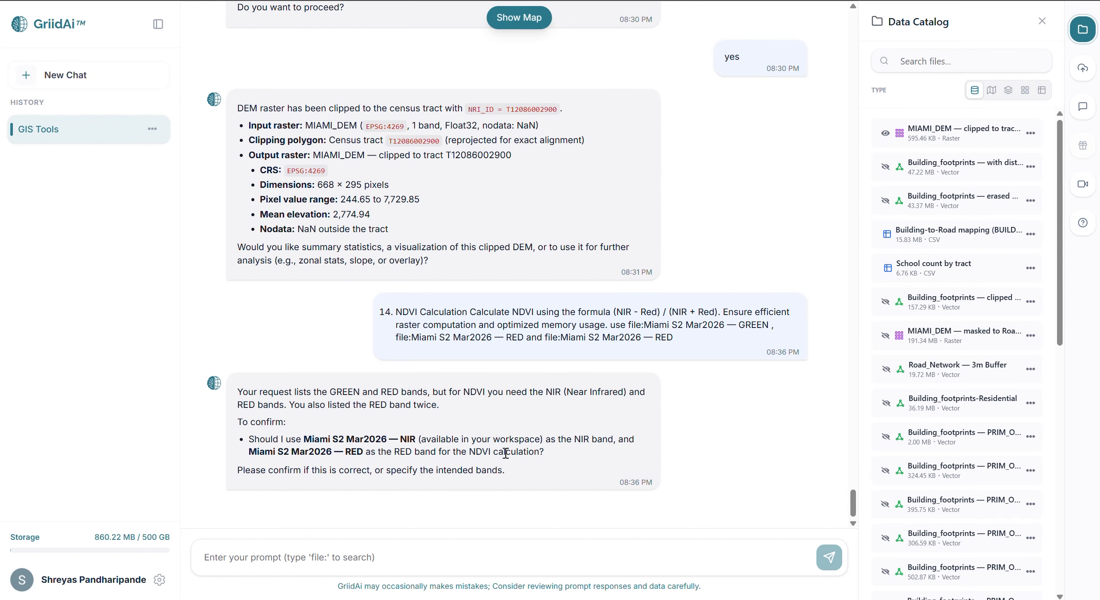
{"action": "left_click", "coordinate": [448, 549]}
{"action": "type", "text": "yes"}
{"action": "key", "text": "Return"}
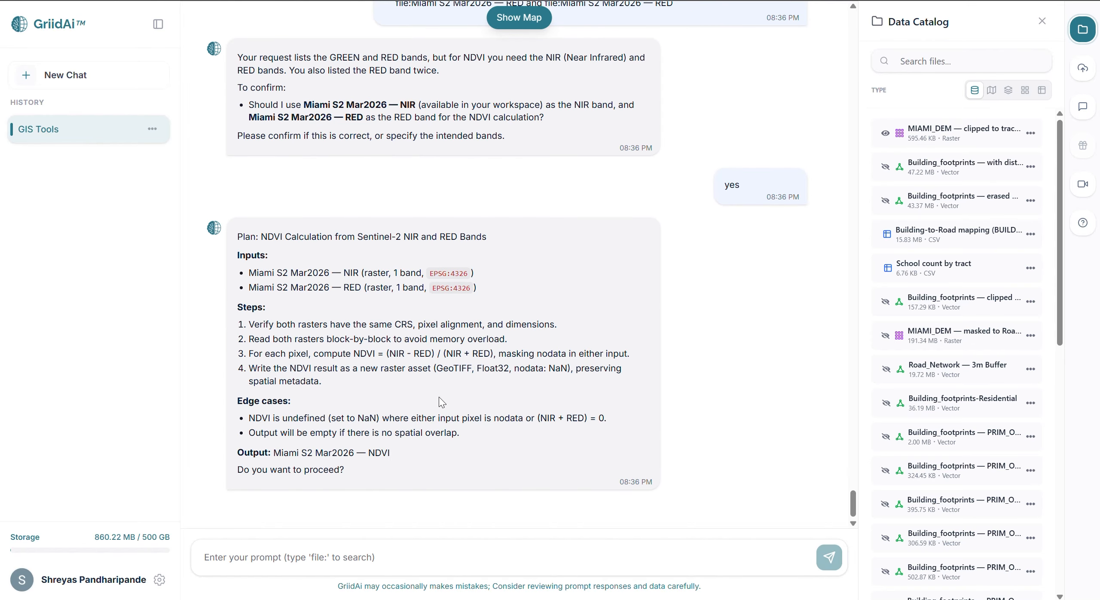
{"action": "left_click", "coordinate": [415, 554]}
{"action": "type", "text": "yes"}
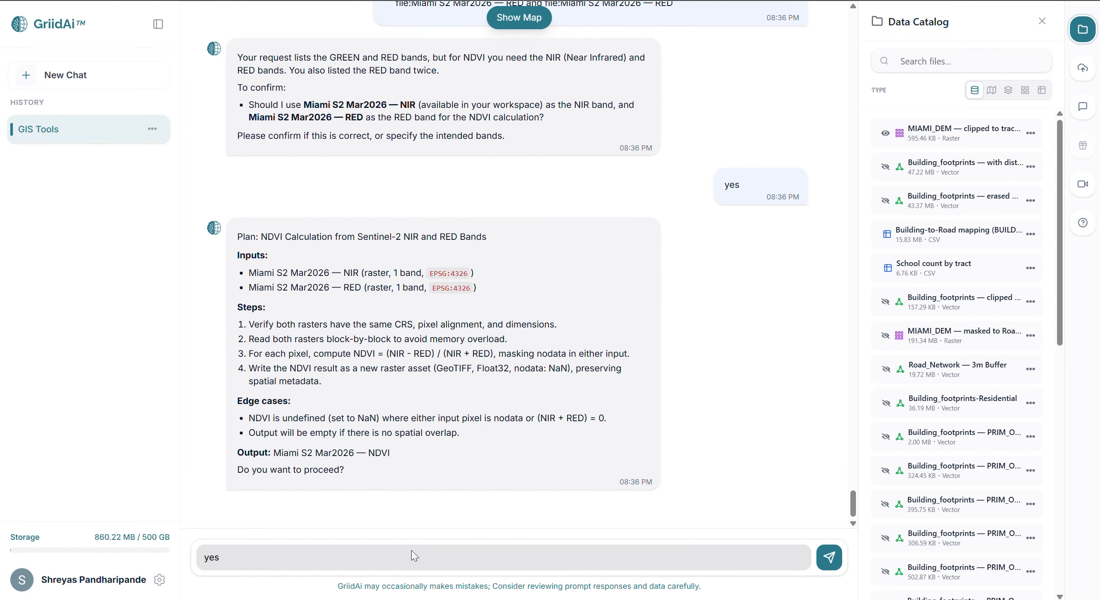
{"action": "key", "text": "Return"}
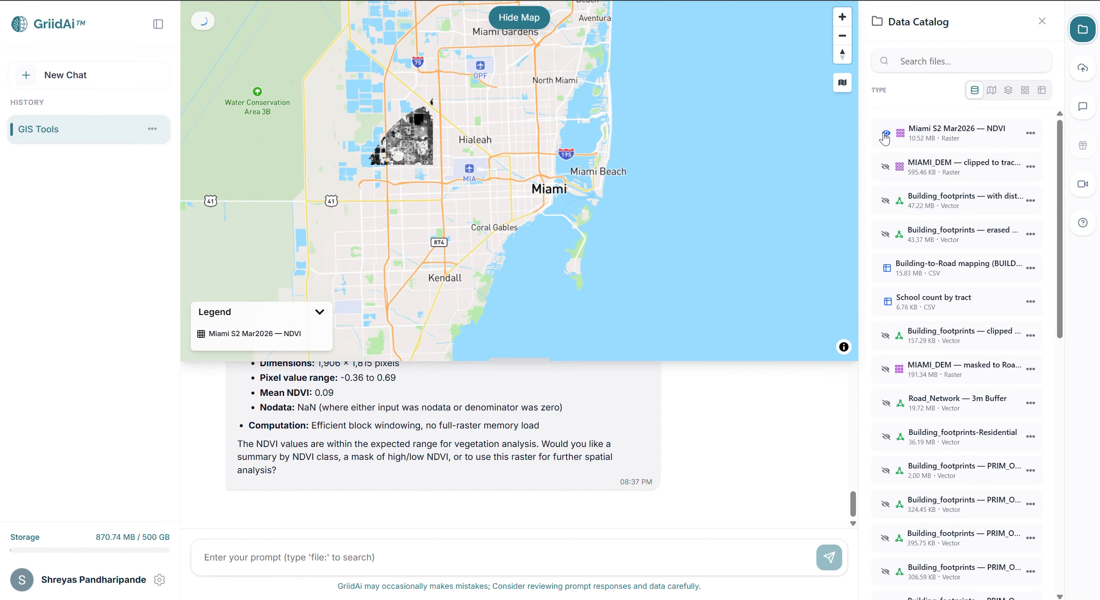
Examine the Miami S2 Mar2026 — NDVI raster up close on the map around the Miami coast, and hide the map.
{"action": "left_click_drag", "start_coordinate": [534, 220], "coordinate": [519, 208]}
{"action": "scroll", "coordinate": [434, 248], "scroll_direction": "up", "scroll_amount": 3}
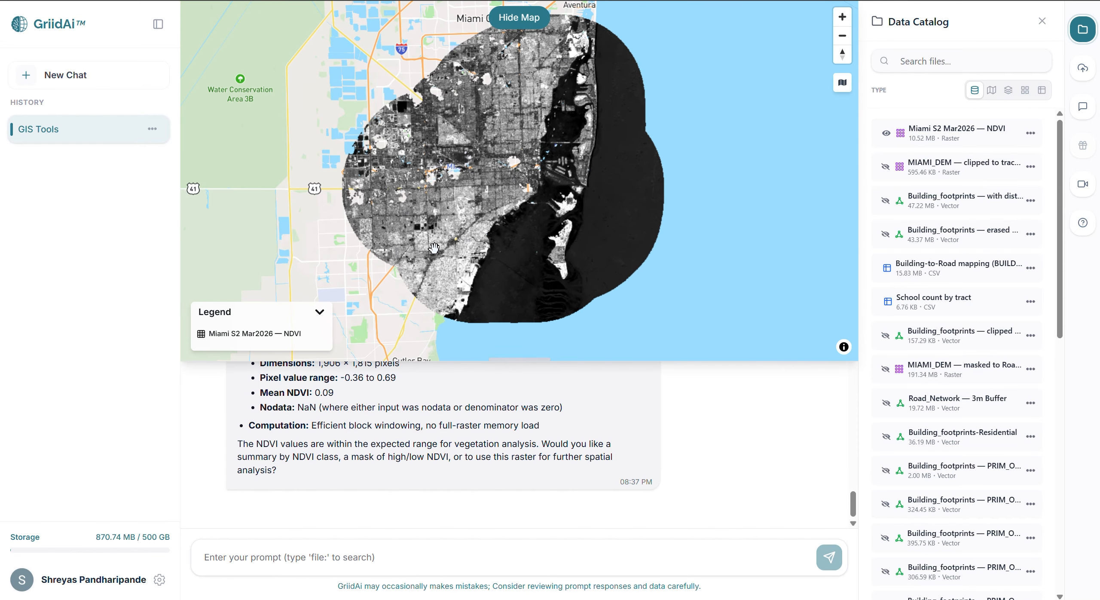
{"action": "scroll", "coordinate": [433, 248], "scroll_direction": "up", "scroll_amount": 2}
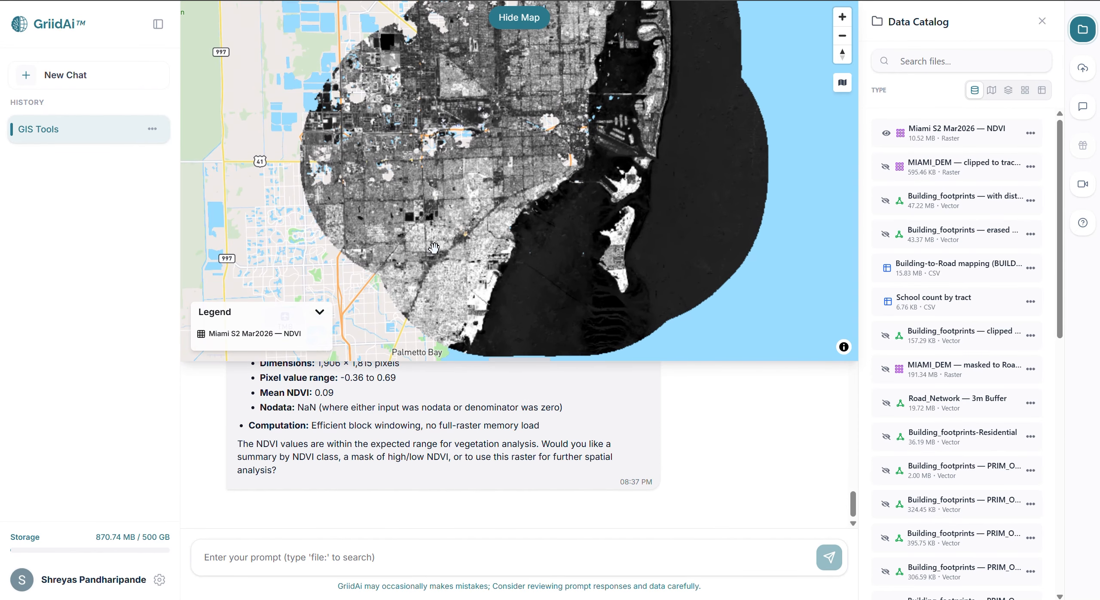
{"action": "scroll", "coordinate": [433, 248], "scroll_direction": "up", "scroll_amount": 3}
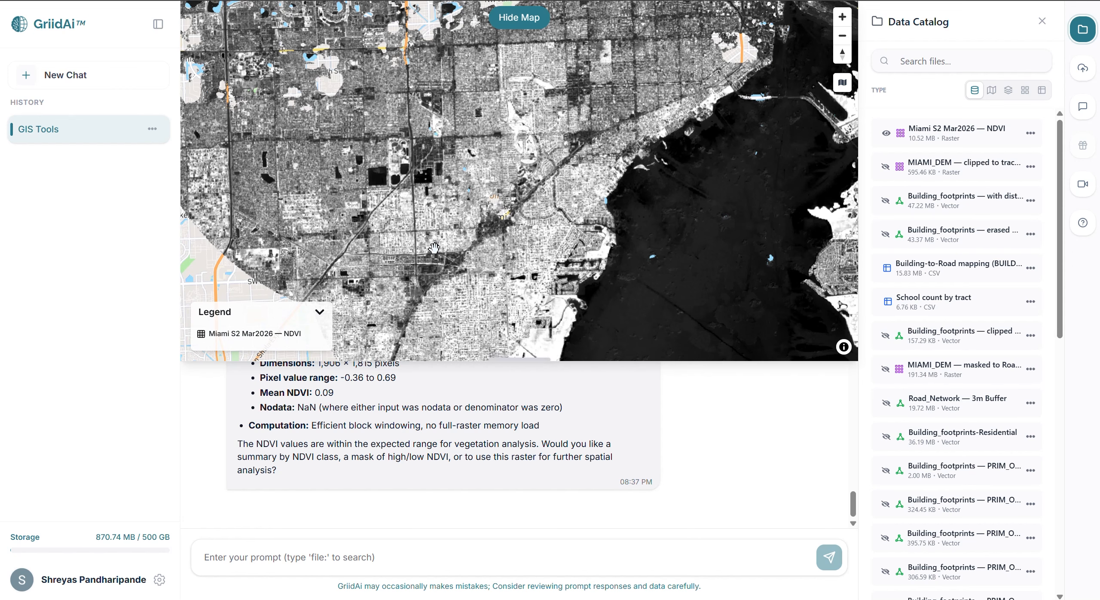
{"action": "left_click_drag", "start_coordinate": [439, 200], "coordinate": [336, 232]}
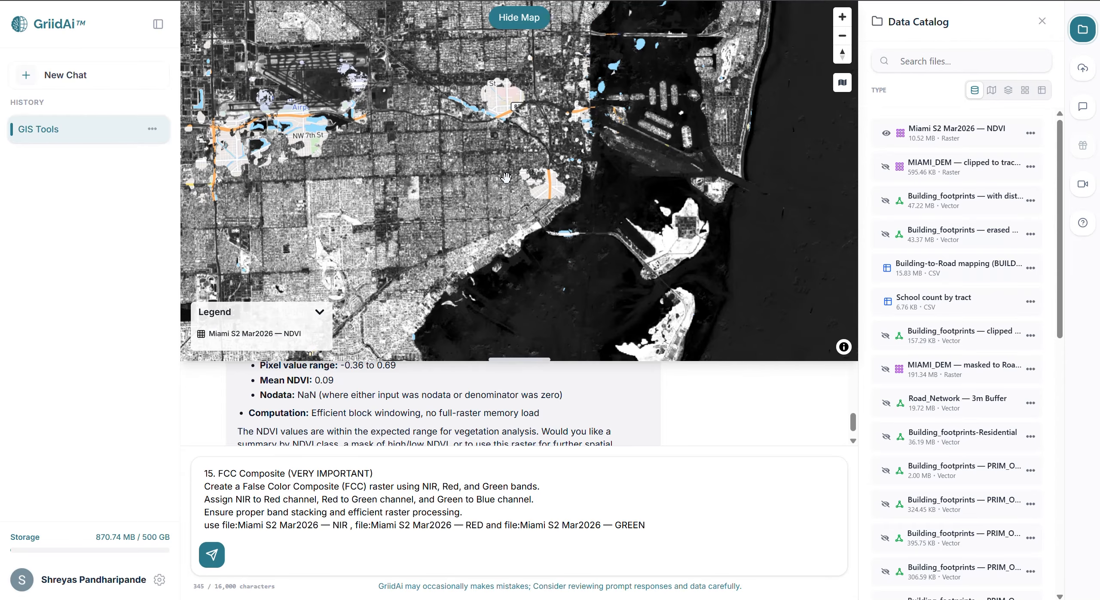
{"action": "left_click", "coordinate": [520, 26]}
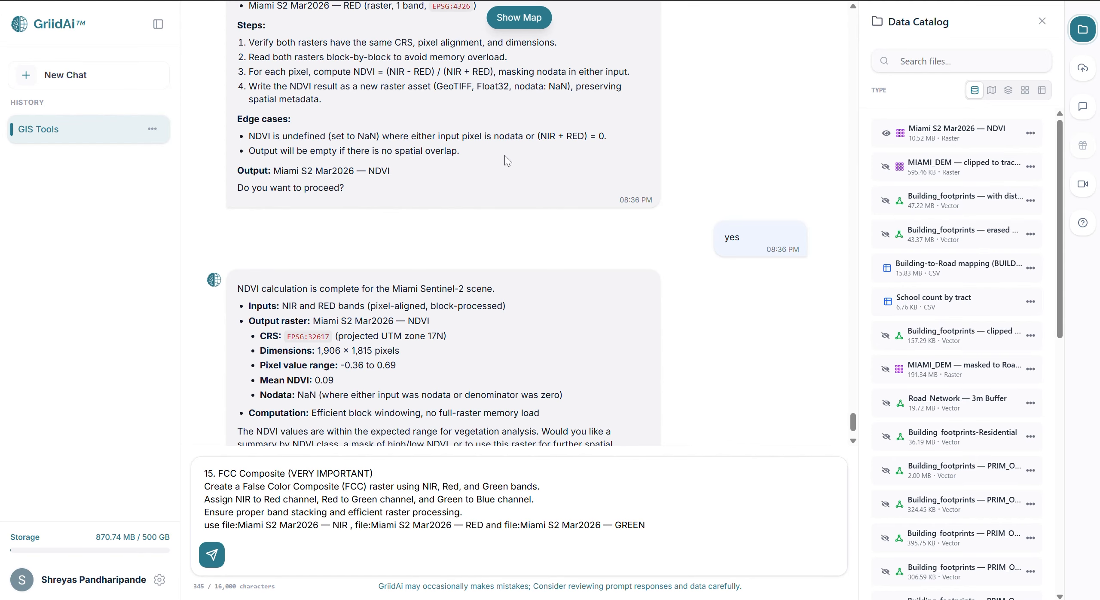
Prompt a False Color Composite assigning Miami S2 Mar2026 NIR to Red, RED to Green and GREEN to Blue, and approve the plan.
{"action": "key", "text": "Return"}
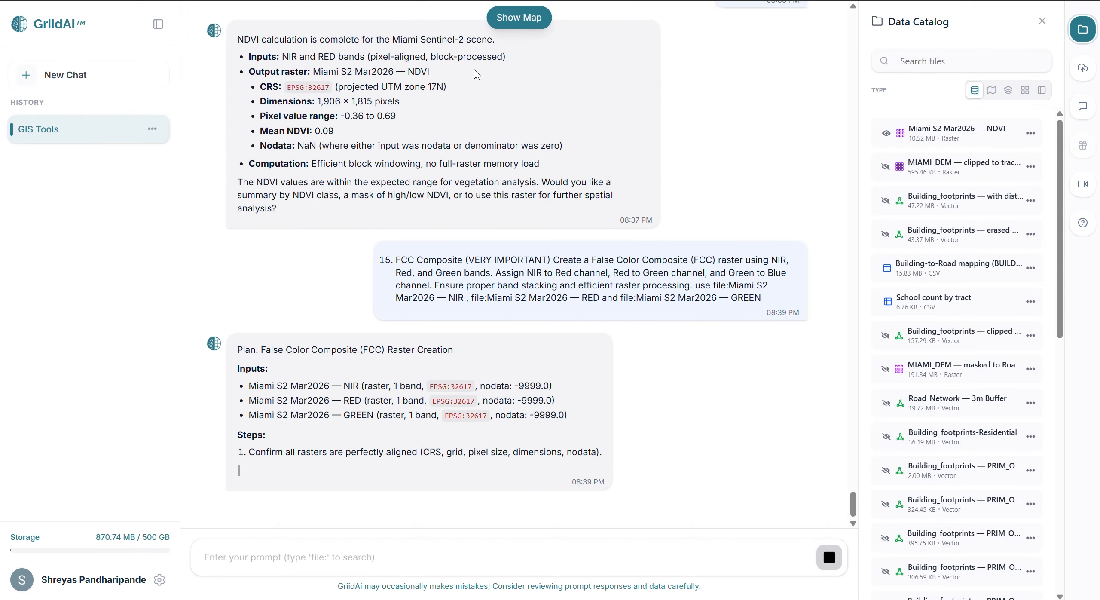
{"action": "left_click", "coordinate": [312, 557]}
{"action": "type", "text": "yes"}
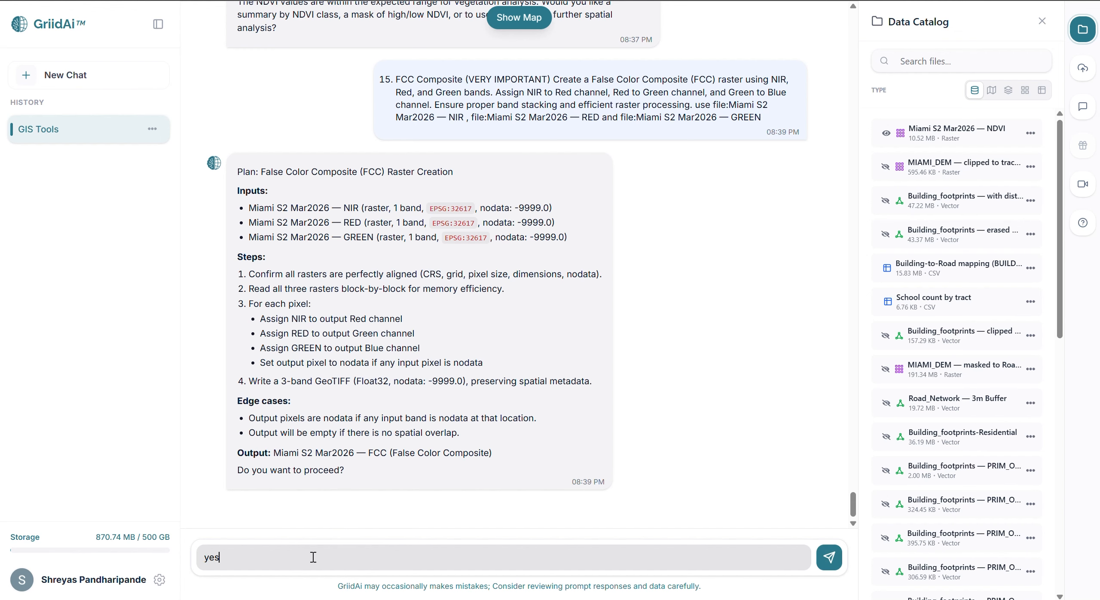
{"action": "key", "text": "Return"}
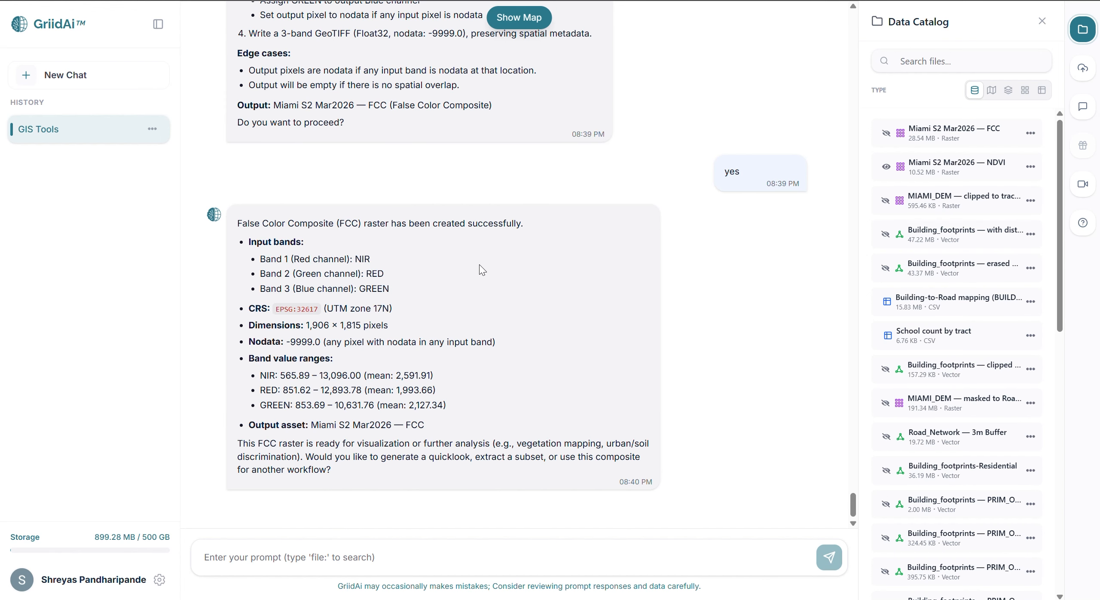
Replace the NDVI layer with Miami S2 Mar2026 — FCC on the map, zoom to its extent, examine it, and hide the map.
{"action": "left_click", "coordinate": [886, 167]}
{"action": "left_click", "coordinate": [886, 133]}
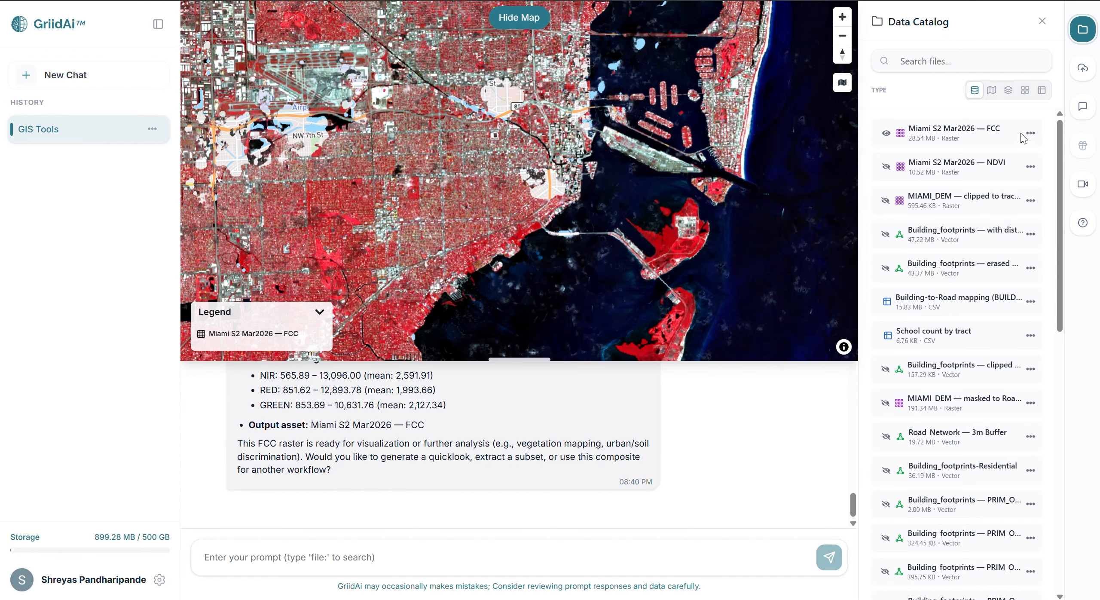
{"action": "left_click", "coordinate": [1030, 133]}
{"action": "left_click", "coordinate": [1001, 110]}
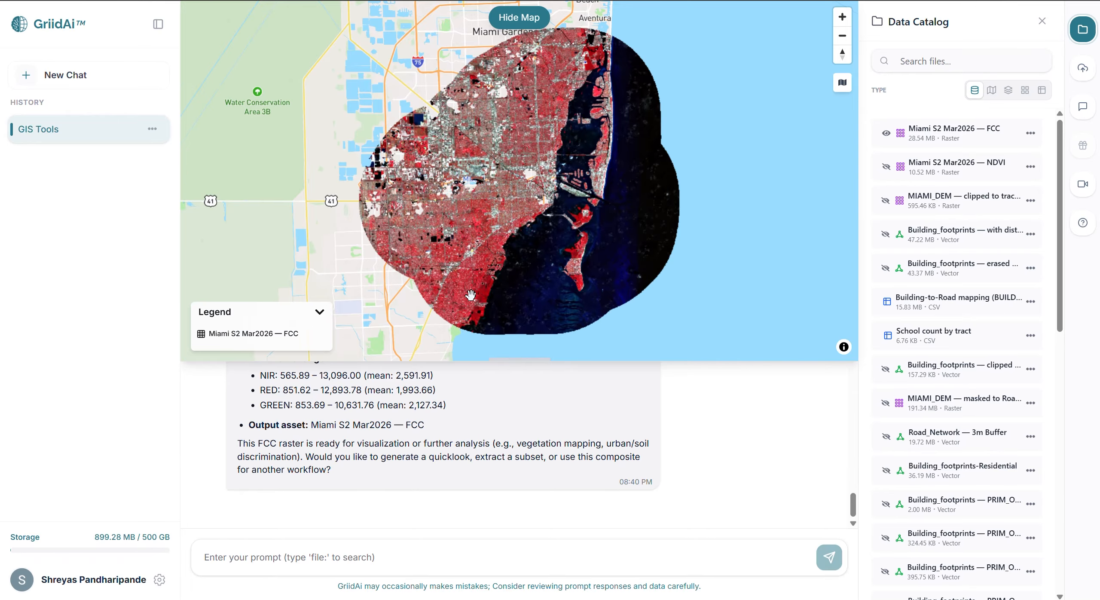
{"action": "scroll", "coordinate": [471, 294], "scroll_direction": "up", "scroll_amount": 5}
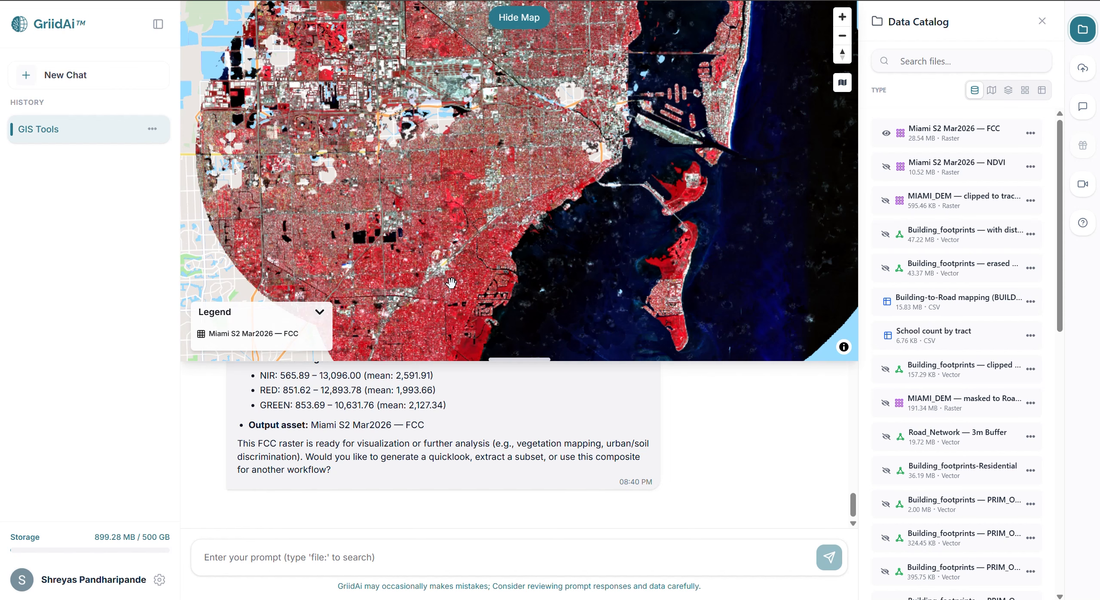
{"action": "left_click", "coordinate": [519, 17]}
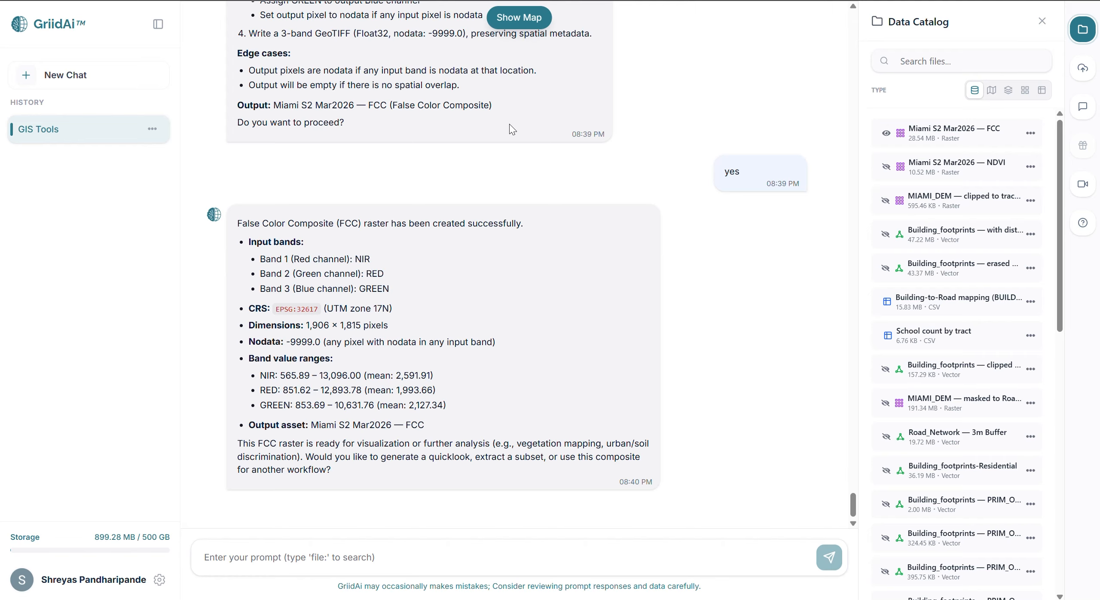
Prompt a reclassification of the NDVI raster into water, built-up, sparse vegetation and dense vegetation, and approve the plan.
{"action": "type", "text": "16. Raster Reclassification (REAL WORLD) Reclassify the NDVI raster into meaningful classes such as water, built-up, sparse vegetation, and dense vegetation. Ensure efficient value-based grouping. Use relevent thresholds to identify each class. use file:Miami S2 Mar2026 — NDVI"}
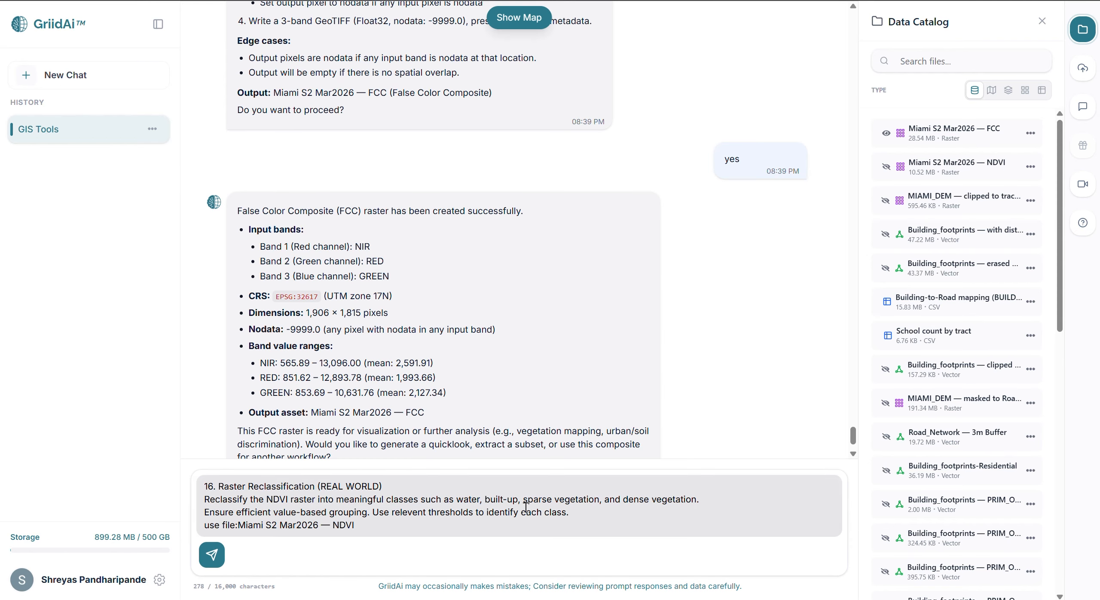
{"action": "key", "text": "Return"}
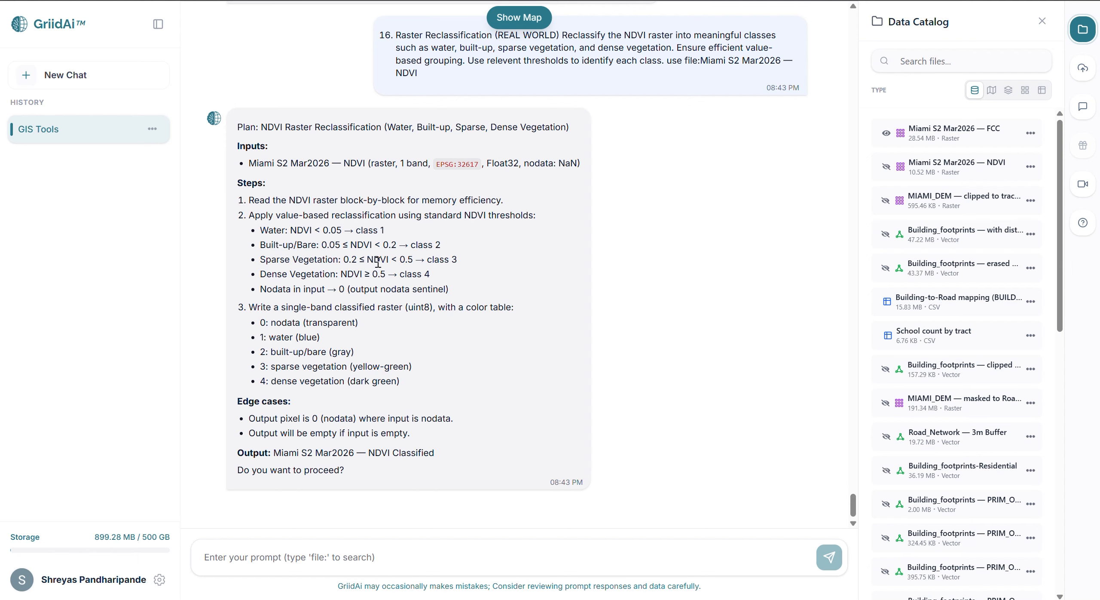
{"action": "left_click", "coordinate": [361, 565]}
{"action": "type", "text": "yes"}
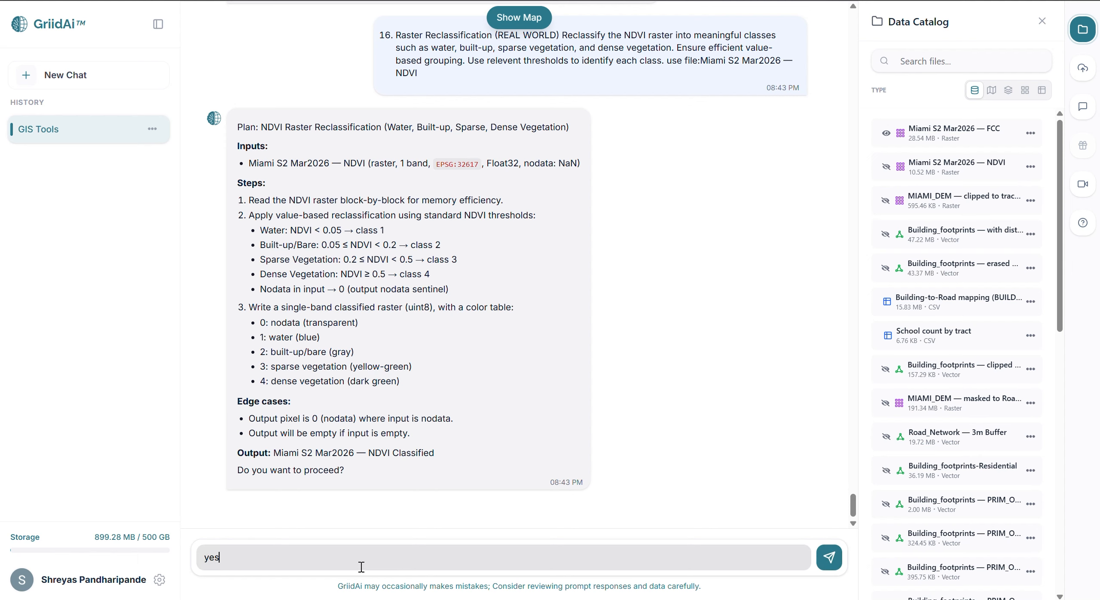
{"action": "key", "text": "Return"}
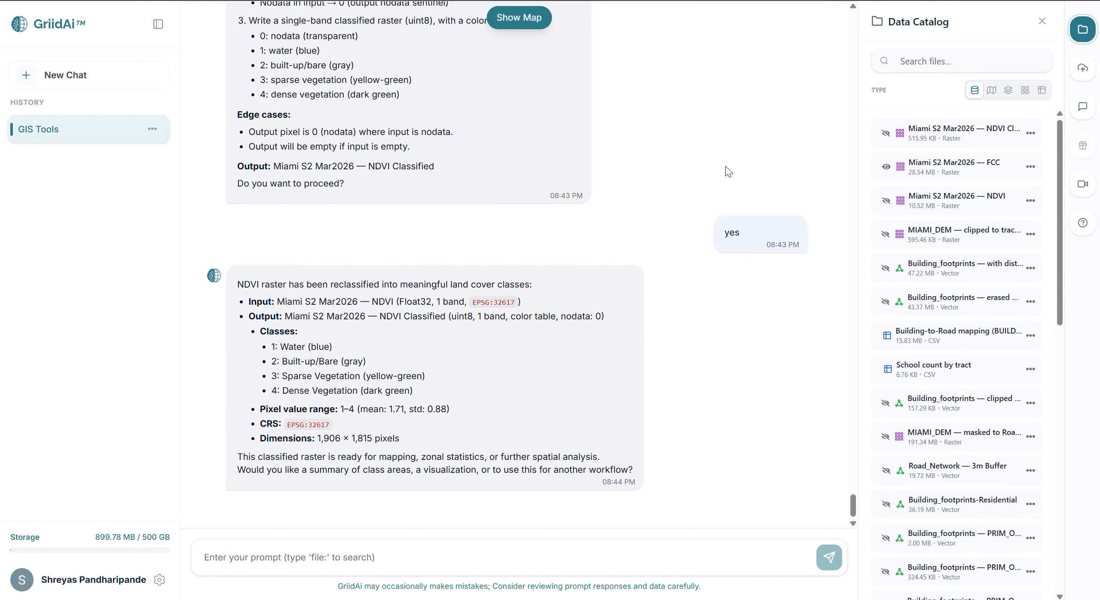
Display the classified NDVI raster on the map, compare its colors with the listed land cover classes, and hide the map.
{"action": "left_click", "coordinate": [883, 133]}
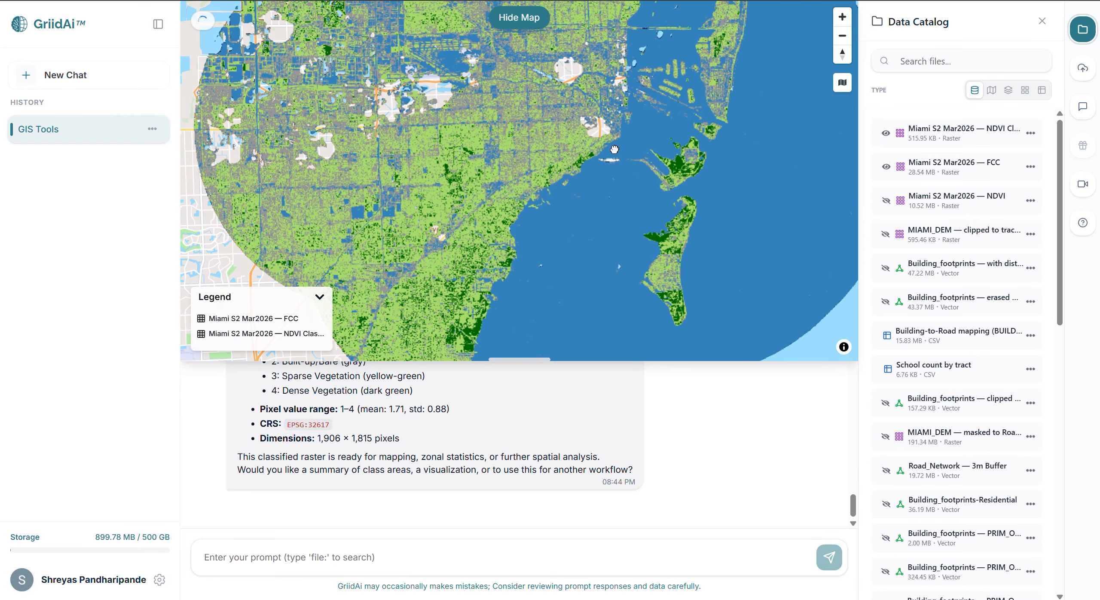
{"action": "scroll", "coordinate": [560, 454], "scroll_direction": "up", "scroll_amount": 1}
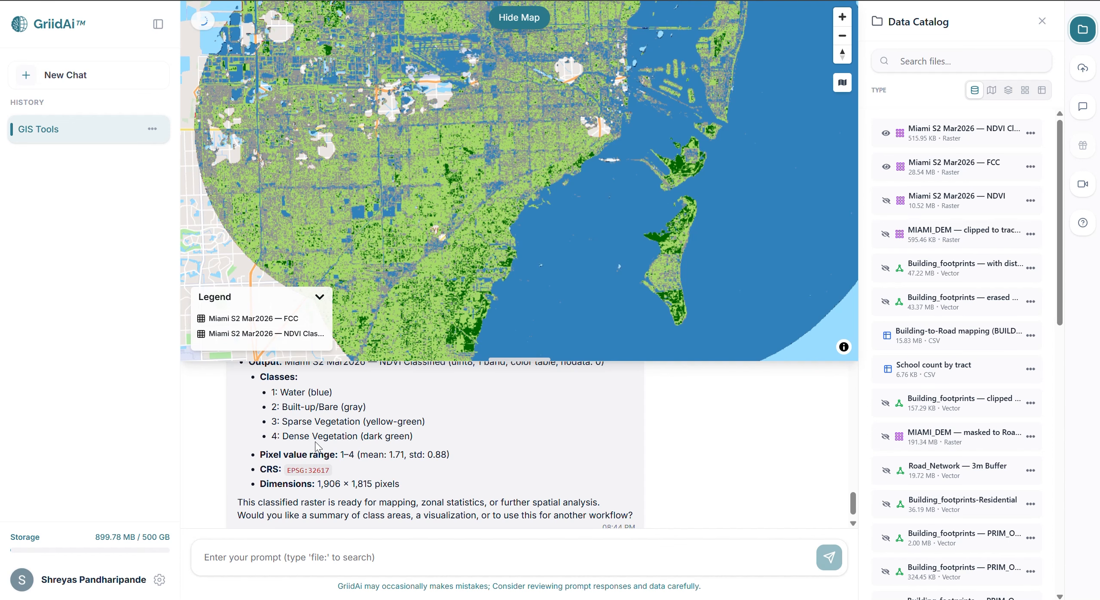
{"action": "scroll", "coordinate": [514, 194], "scroll_direction": "up", "scroll_amount": 3}
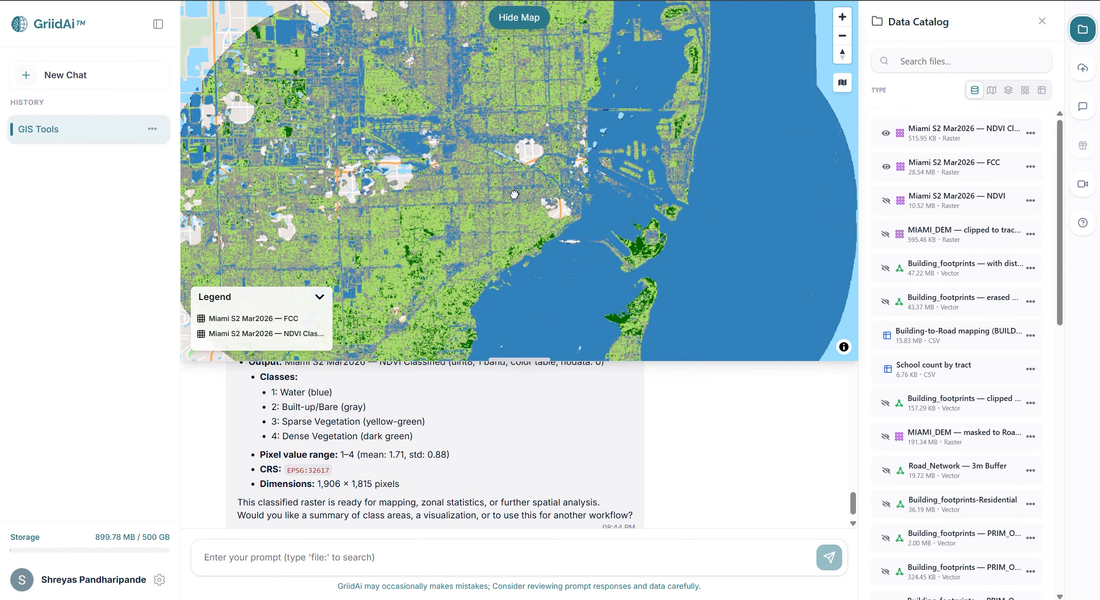
{"action": "left_click", "coordinate": [519, 17]}
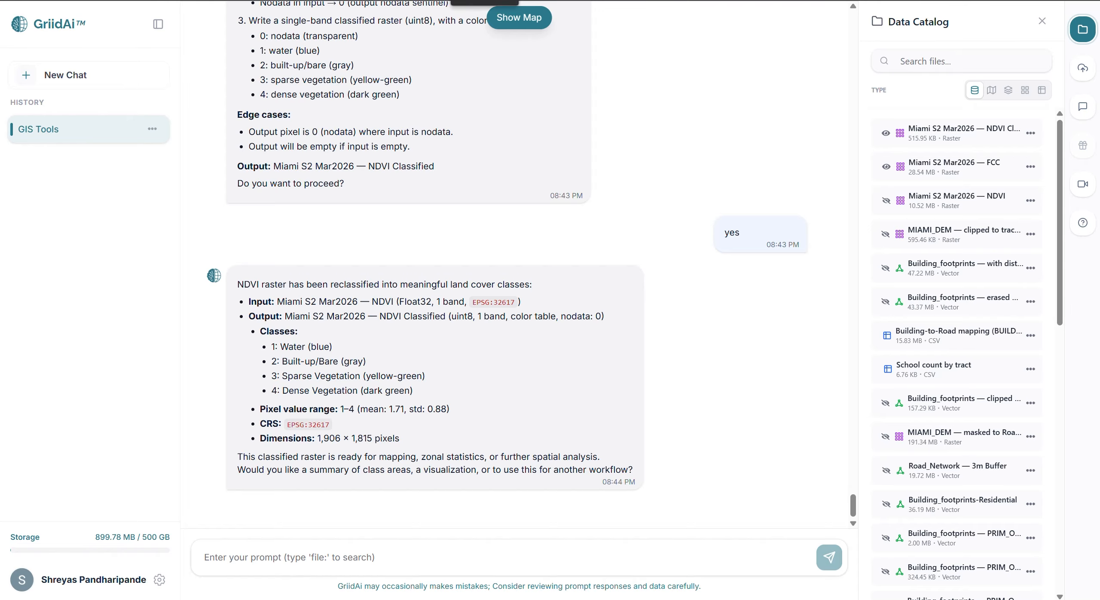
Prompt batch zonal statistics for mean MIAMI_DEM elevation per Building_footprints feature, overwriting the existing file with a new column.
{"action": "type", "text": "18. Zonal Statistics Calculate the mean elevation value for each building footprint using zonal statistics. Use batch processing to ensure scalability and efficiency. use file:MIAMI_DEM and file:Building_footprints create new column in the existing file and overwrite it."}
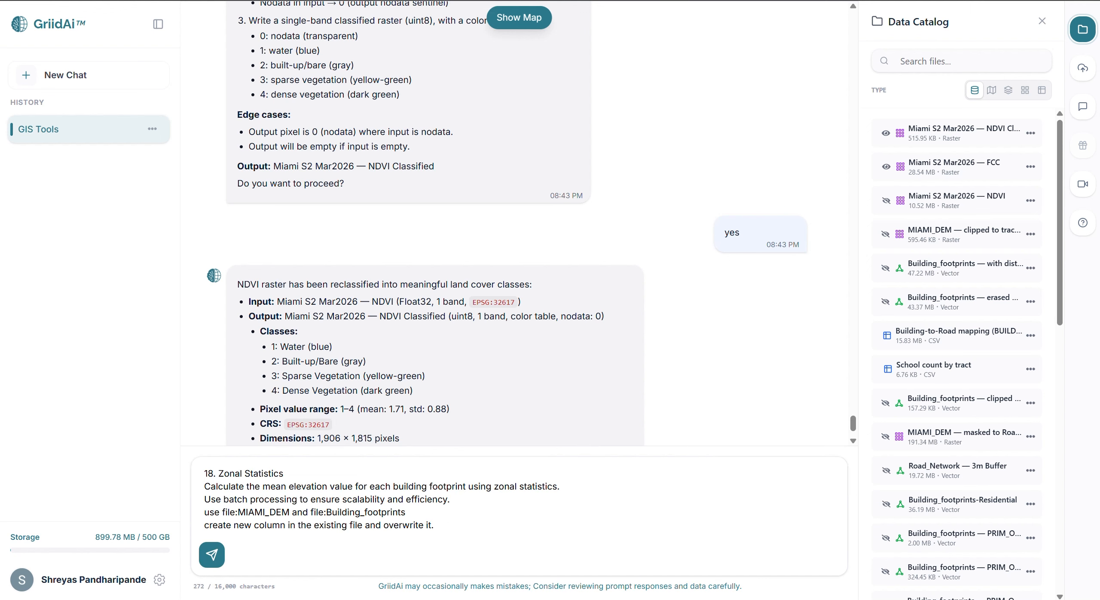
{"action": "left_click", "coordinate": [552, 495]}
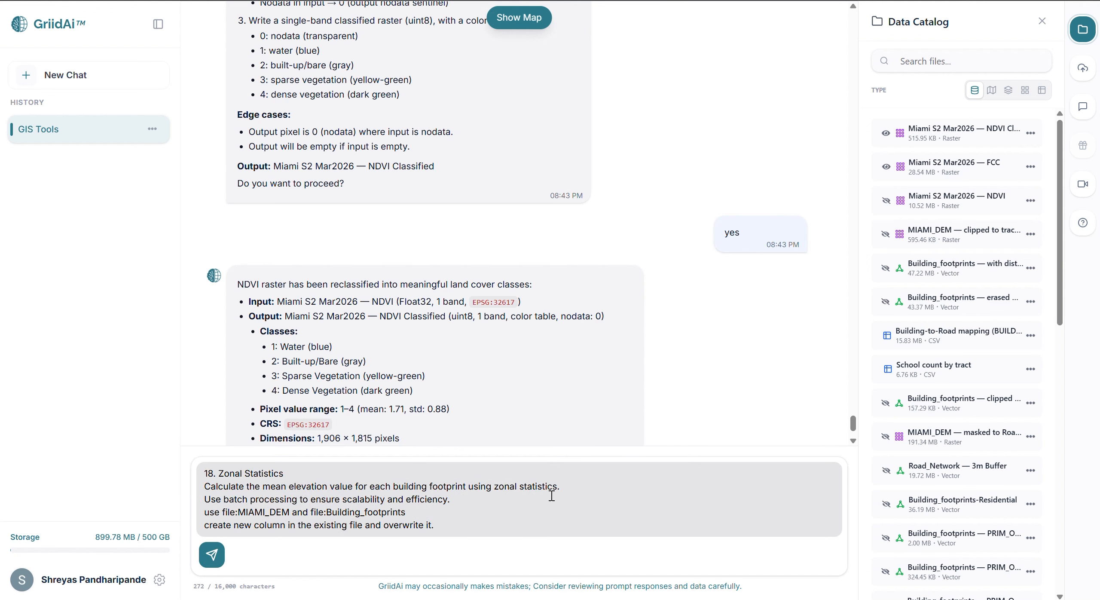
{"action": "key", "text": "Return"}
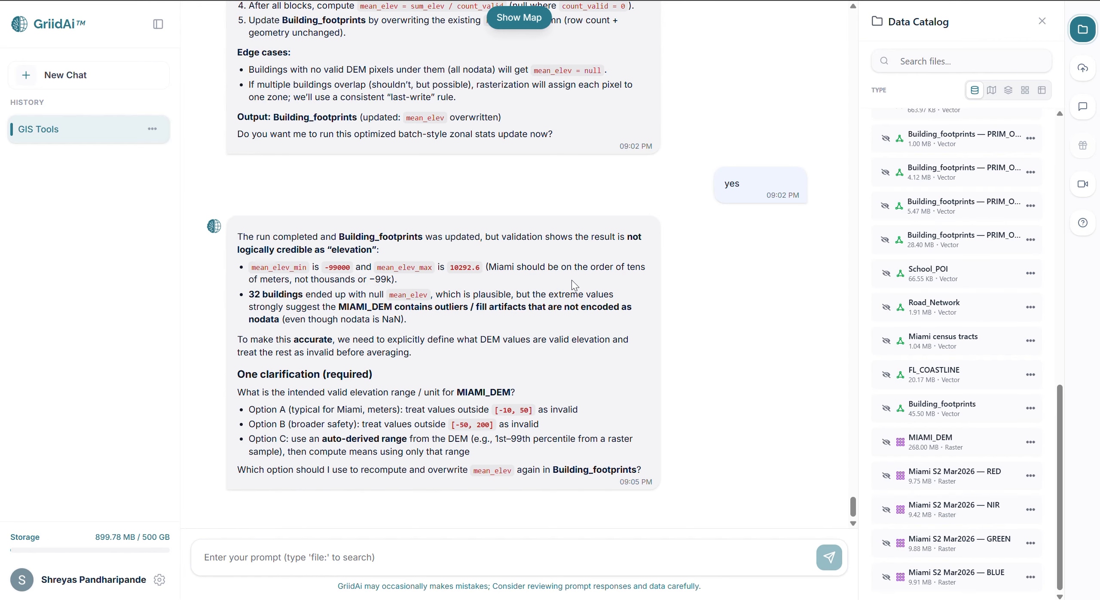
Open the Building_footprints attribute table and look through the MEAN_ELEV values.
{"action": "left_click", "coordinate": [1030, 407]}
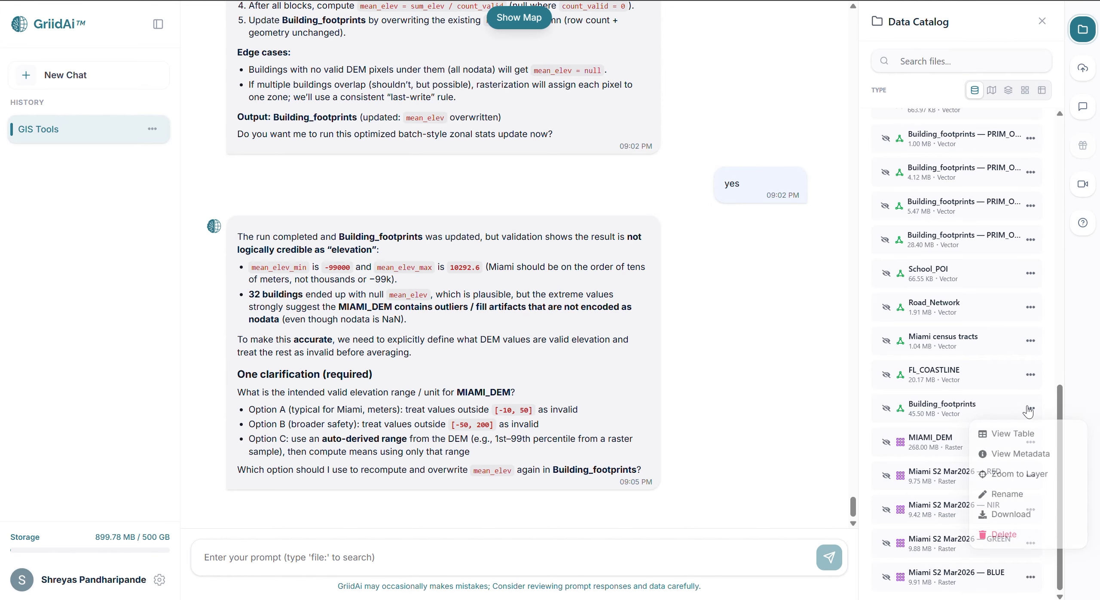
{"action": "left_click", "coordinate": [1027, 432]}
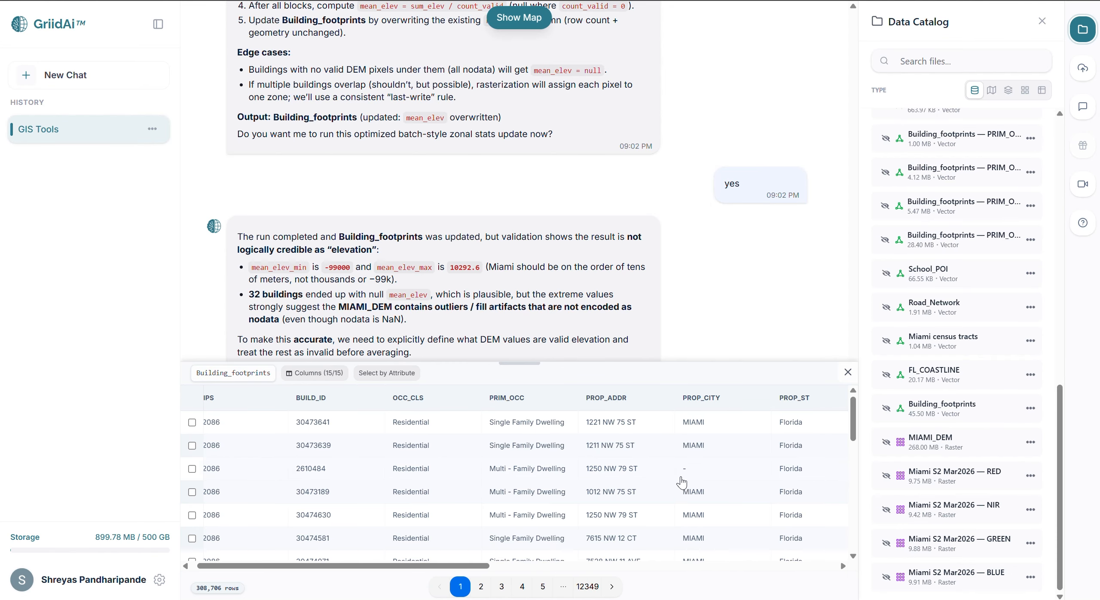
{"action": "scroll", "coordinate": [682, 481], "scroll_direction": "right", "scroll_amount": 10}
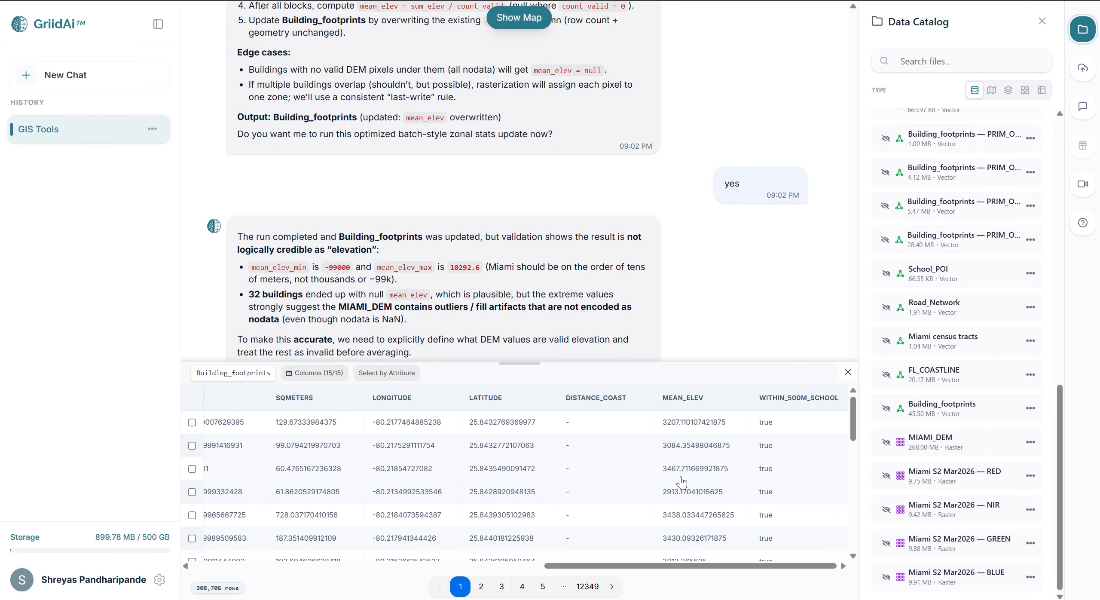
{"action": "scroll", "coordinate": [681, 481], "scroll_direction": "down", "scroll_amount": 8}
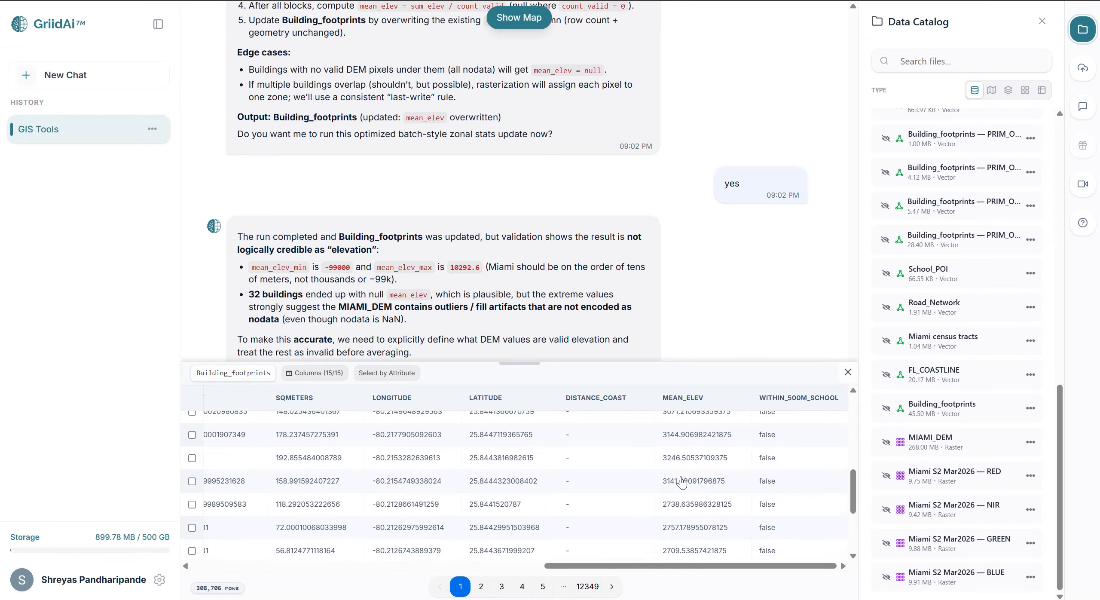
{"action": "scroll", "coordinate": [682, 481], "scroll_direction": "up", "scroll_amount": 6}
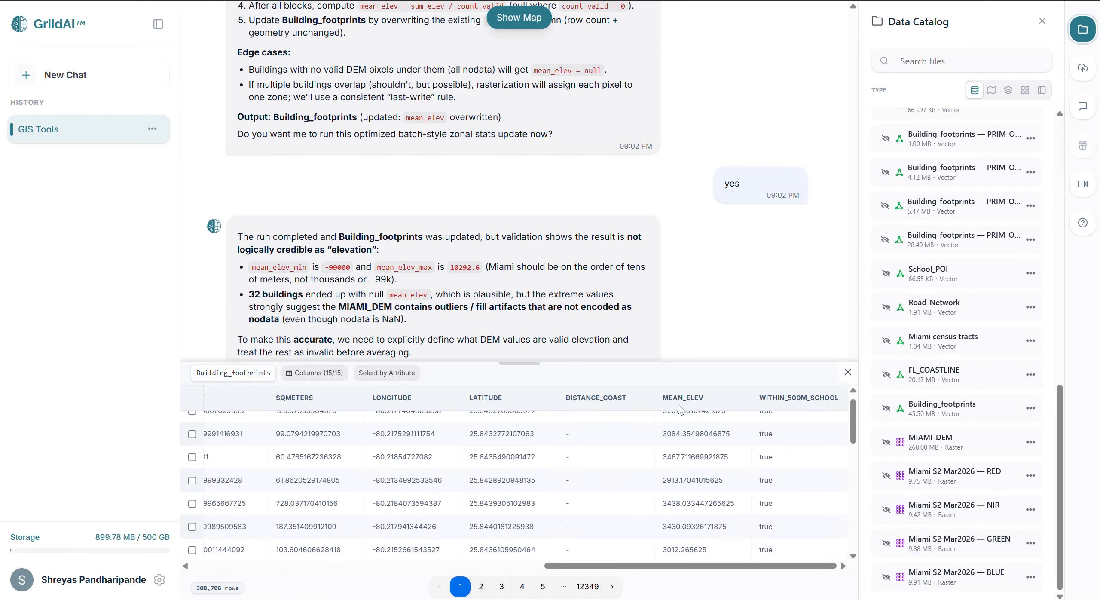
{"action": "scroll", "coordinate": [681, 421], "scroll_direction": "up", "scroll_amount": 1}
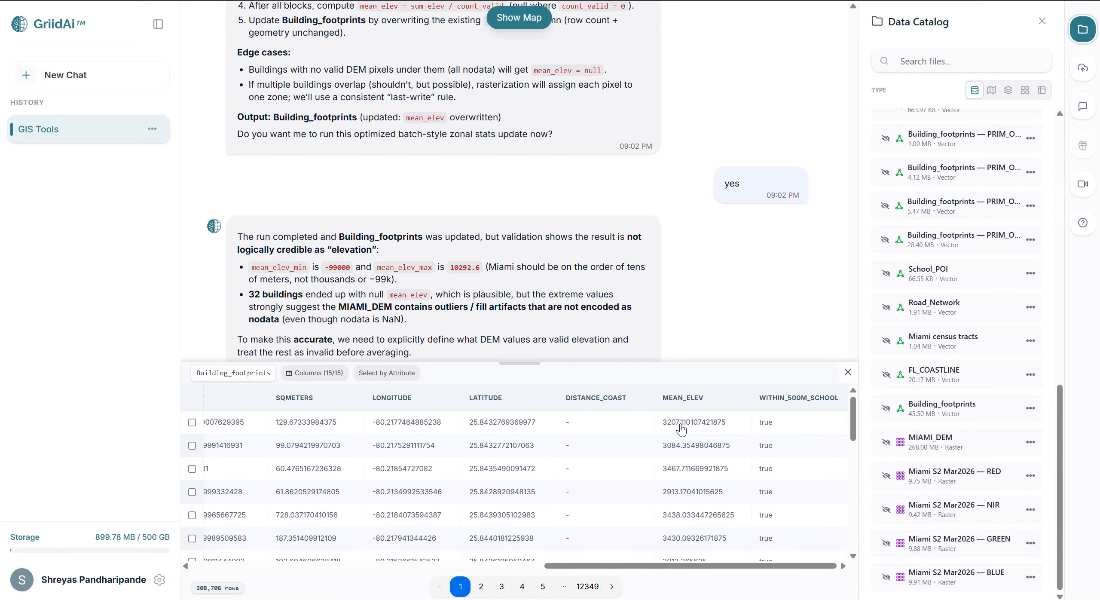
{"action": "scroll", "coordinate": [681, 427], "scroll_direction": "down", "scroll_amount": 5}
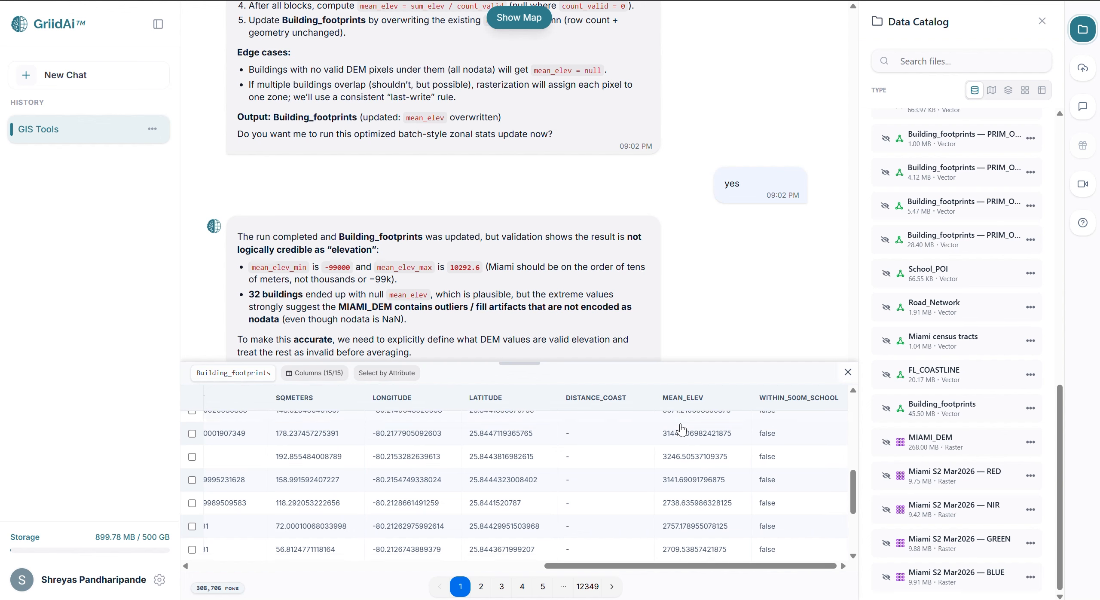
Finish reviewing the MEAN_ELEV values, close the attribute table, and prompt a 3 m rasterization of Building_footprints by BUILD_ID.
{"action": "scroll", "coordinate": [681, 427], "scroll_direction": "down", "scroll_amount": 3}
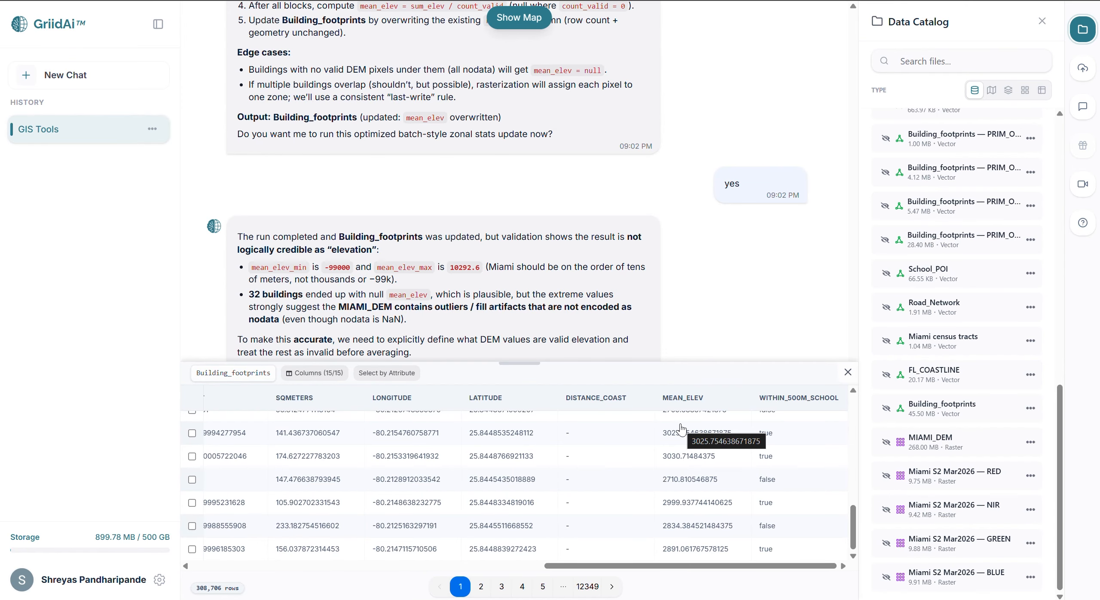
{"action": "left_click", "coordinate": [847, 372]}
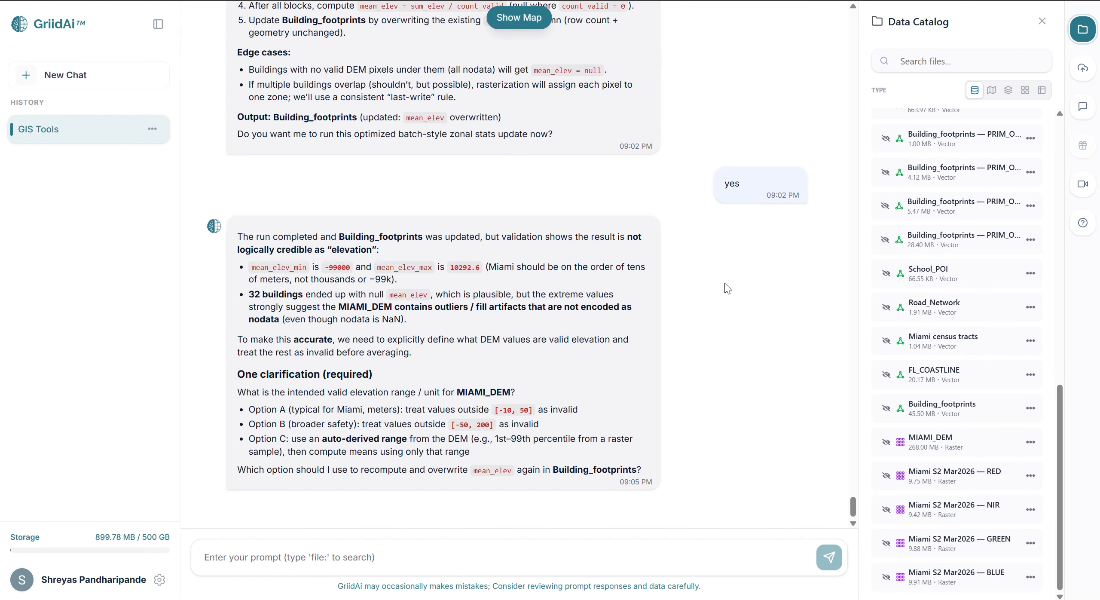
{"action": "type", "text": "Vector to Raster Rasterize the building footprints such that each pixel contains the BUILD_ID. Use batch processing for scalable execution. use resolution as 3m. use window processing, fast and accurate approach. use file:Building_footprints"}
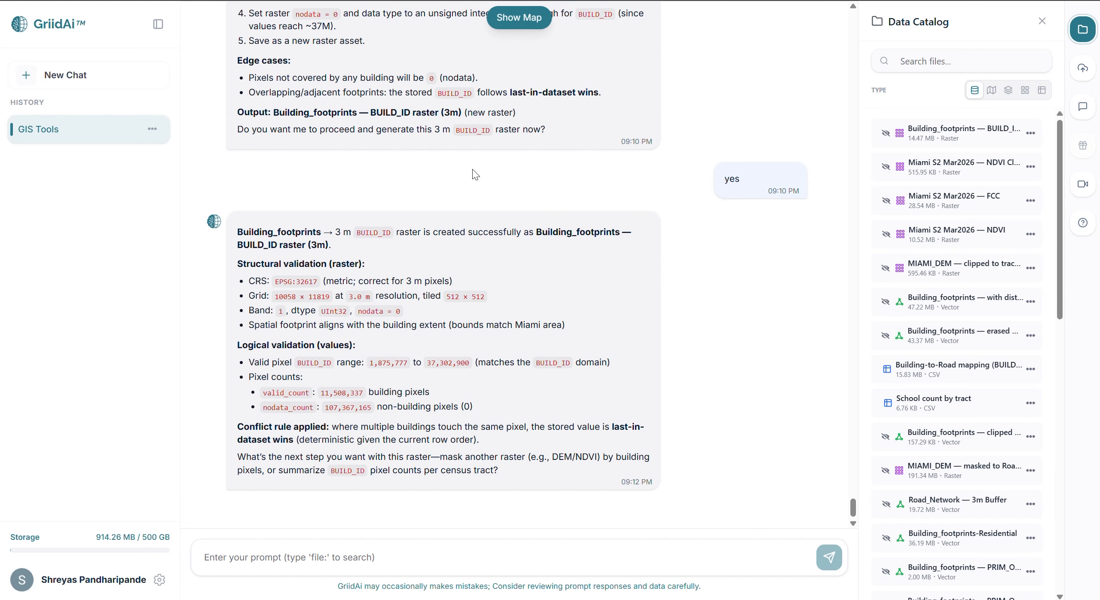
Display the Building_footprints BUILD_ID raster (3m) on the map and view its building pixels across the surrounding blocks.
{"action": "left_click", "coordinate": [886, 134]}
{"action": "left_click_drag", "start_coordinate": [600, 189], "coordinate": [487, 99]}
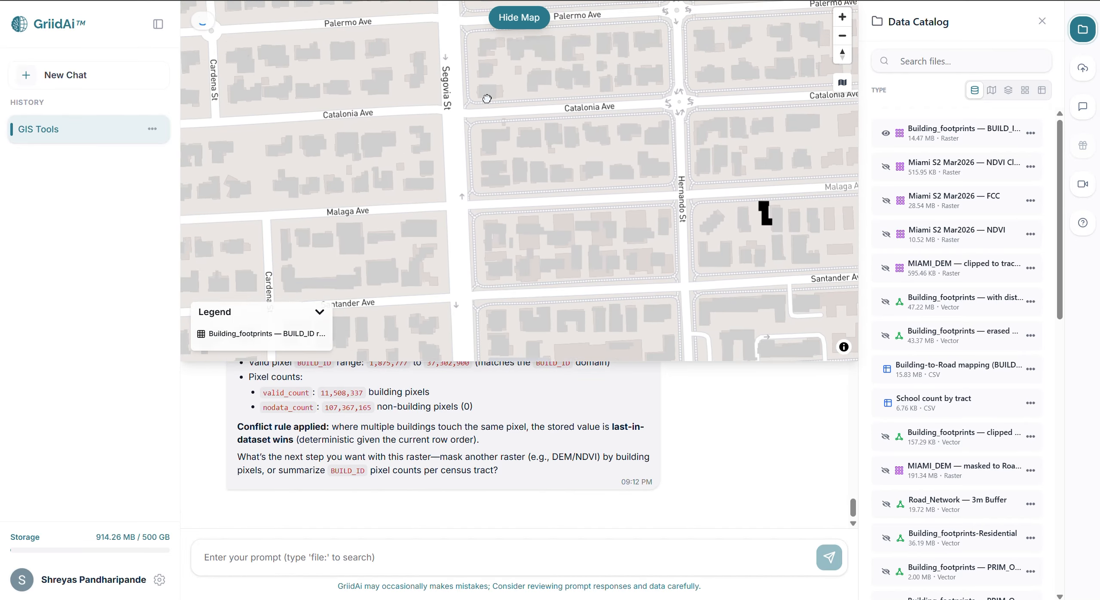
{"action": "scroll", "coordinate": [621, 154], "scroll_direction": "down", "scroll_amount": 5}
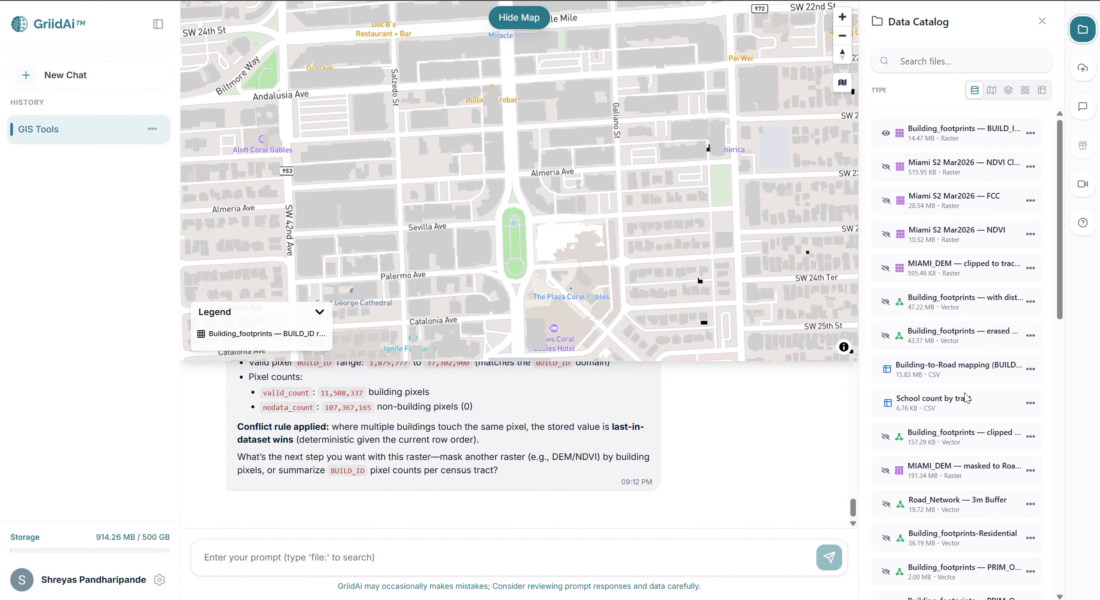
Overlay the original Building_footprints layer on the raster and identify a building to compare its BUILD_ID with the pixel value.
{"action": "scroll", "coordinate": [965, 397], "scroll_direction": "down", "scroll_amount": 10}
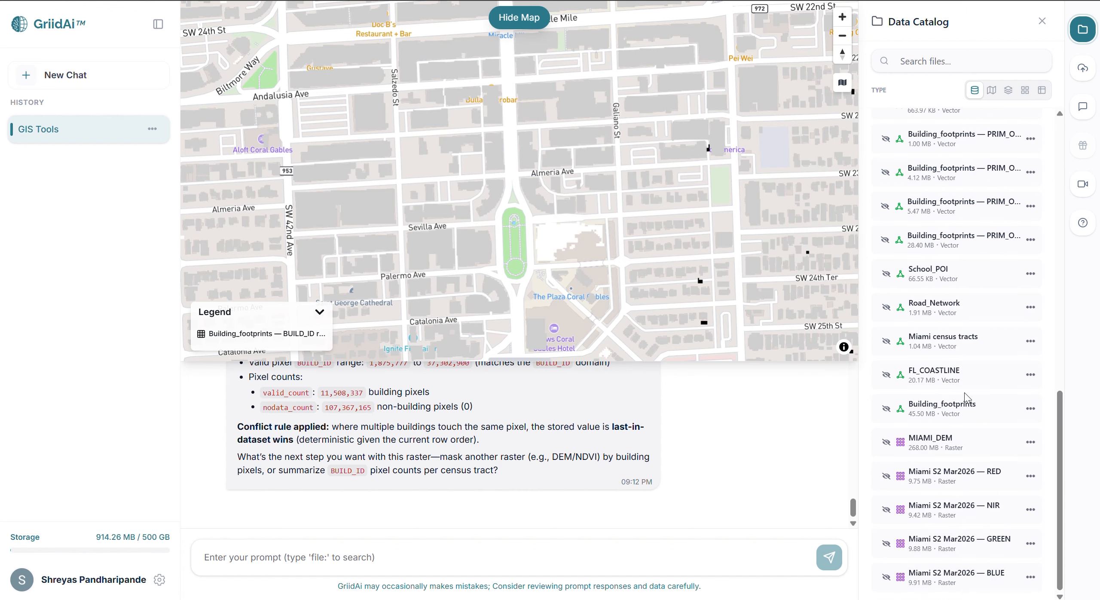
{"action": "left_click", "coordinate": [886, 408]}
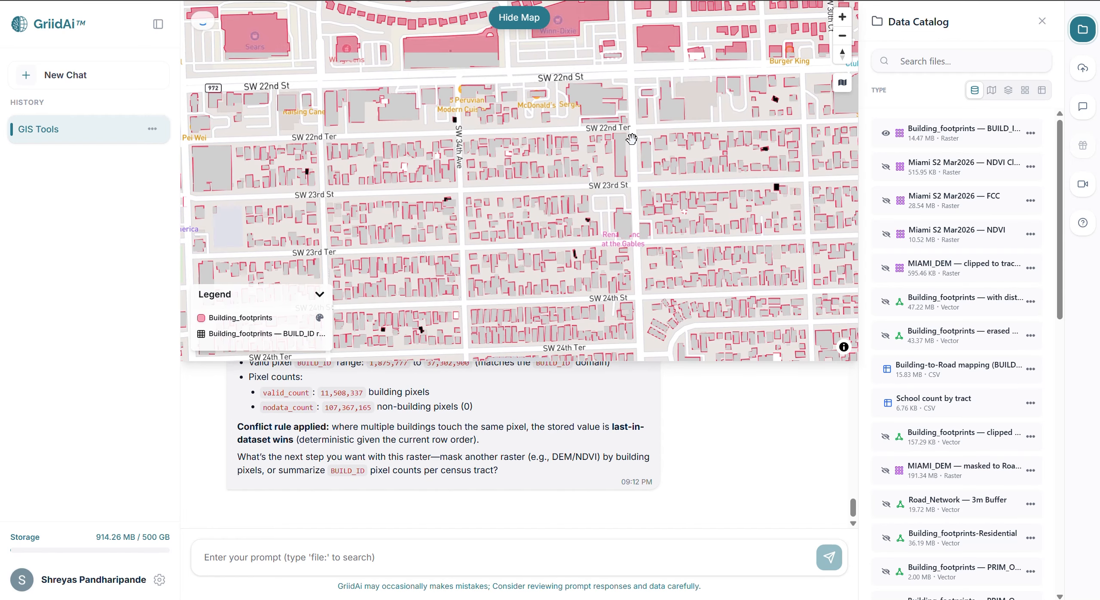
{"action": "left_click_drag", "start_coordinate": [566, 204], "coordinate": [462, 150]}
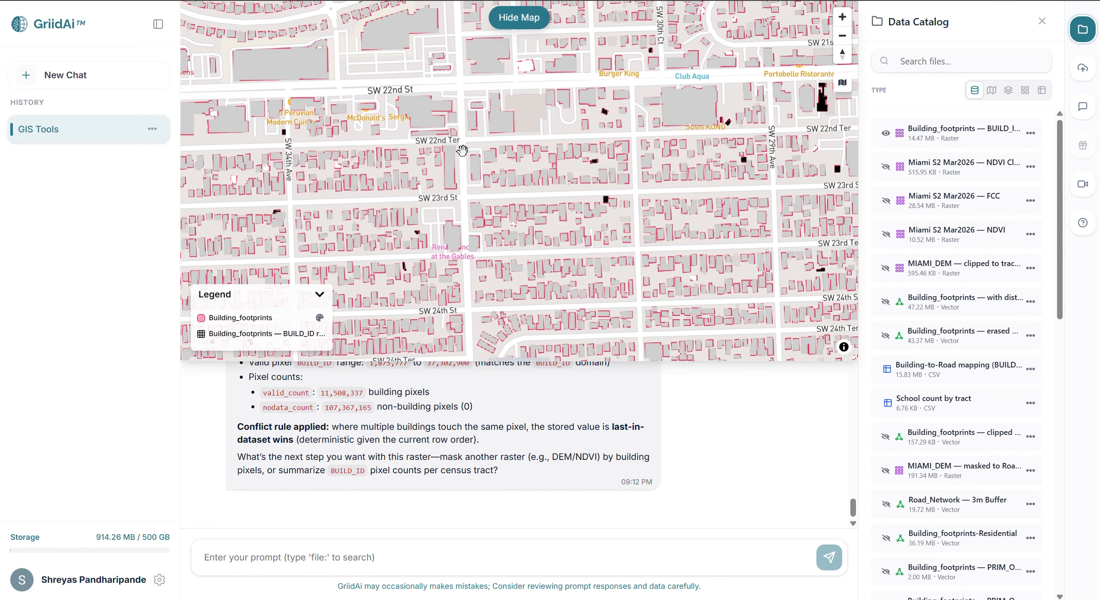
{"action": "left_click", "coordinate": [694, 106]}
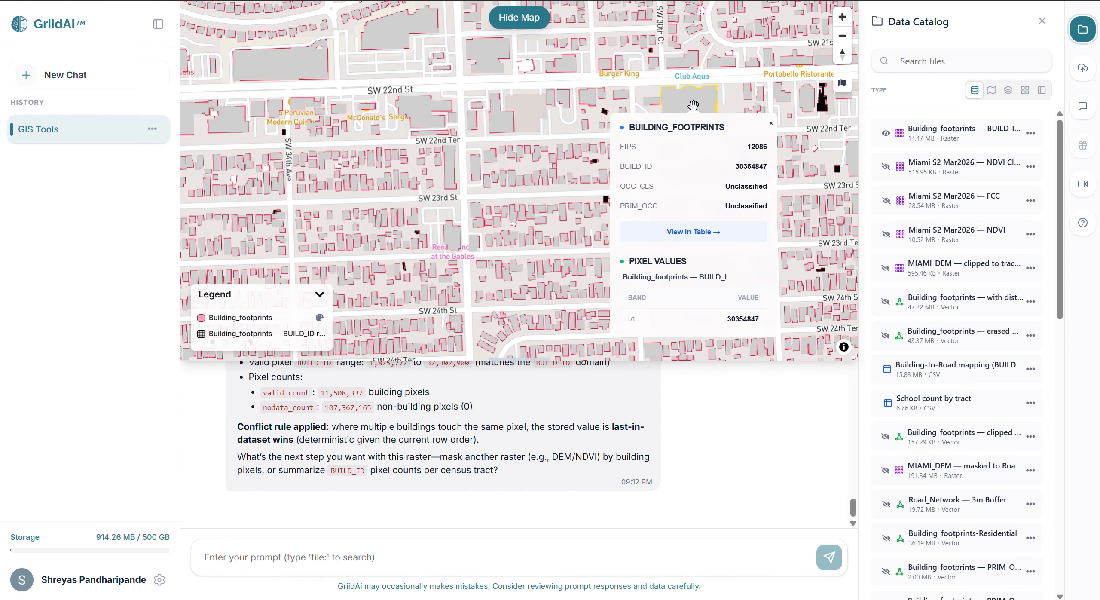